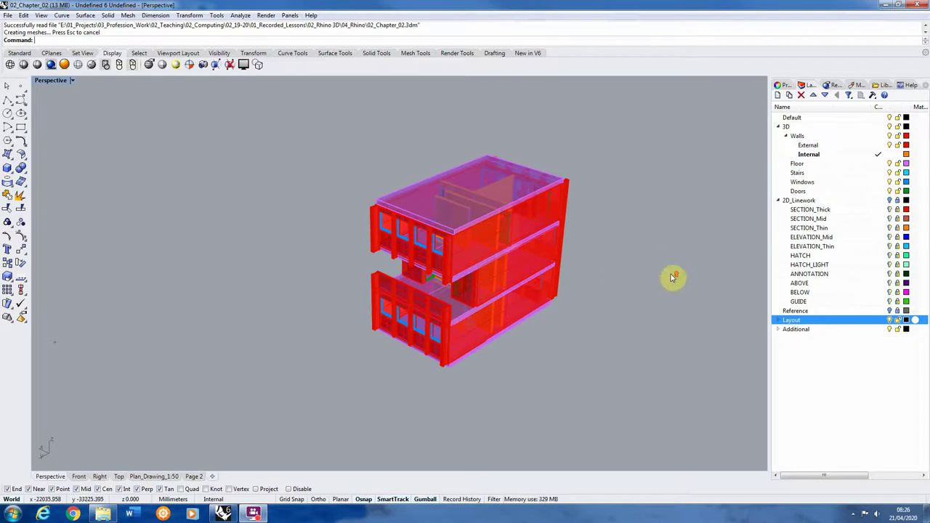
Examine the three-storey building model from several angles in the Perspective view and frame the whole building for a 2D drawing.
{"action": "right_click_drag", "start_coordinate": [637, 259], "coordinate": [640, 251]}
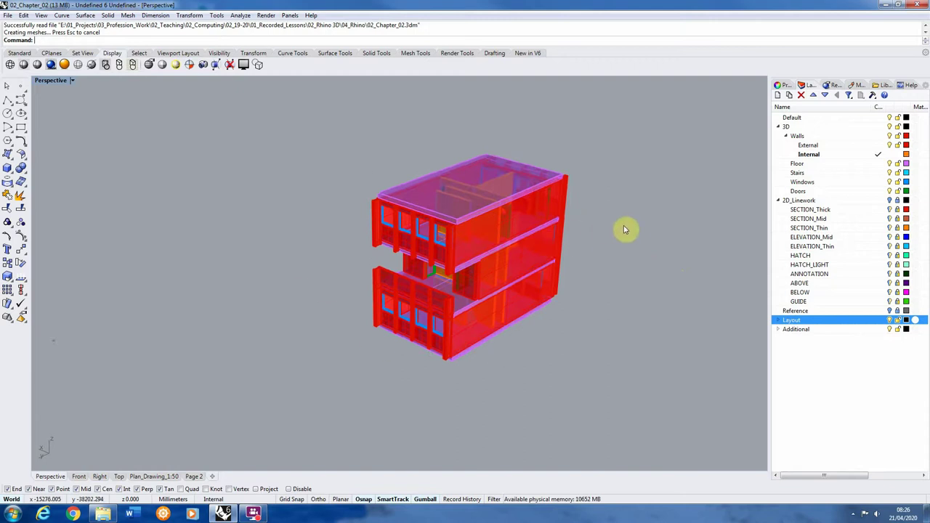
{"action": "right_click_drag", "start_coordinate": [630, 229], "coordinate": [630, 230]}
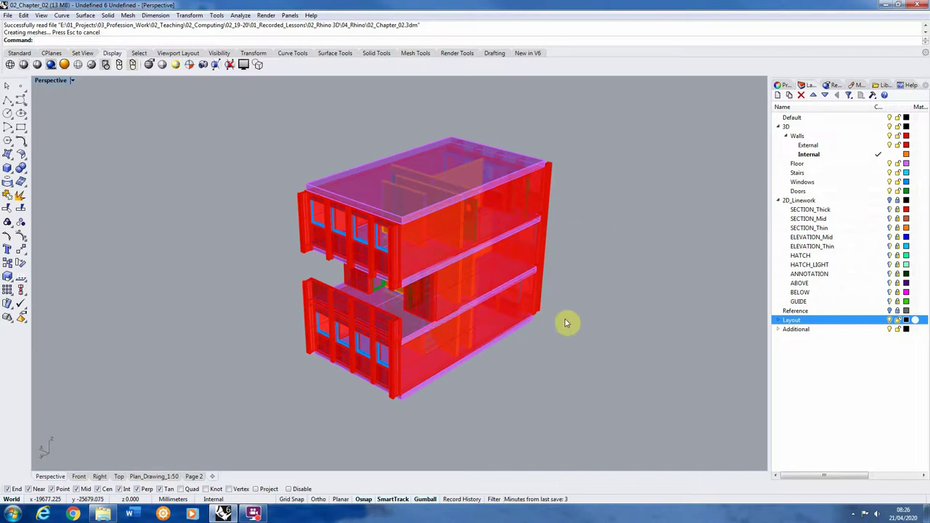
{"action": "mouse_move", "coordinate": [498, 431]}
{"action": "right_mouse_down"}
{"action": "mouse_move", "coordinate": [502, 382]}
{"action": "mouse_move", "coordinate": [538, 385]}
{"action": "mouse_move", "coordinate": [504, 421]}
{"action": "right_mouse_up"}
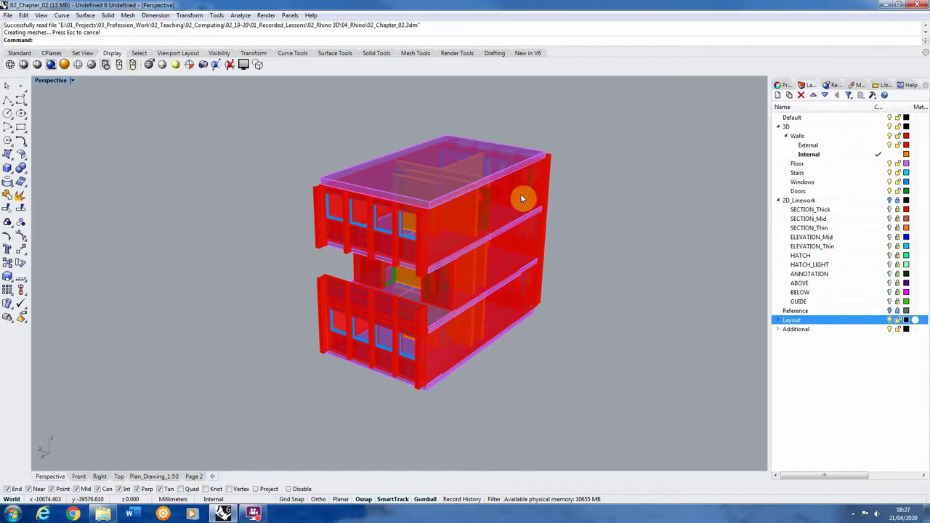
{"action": "mouse_move", "coordinate": [585, 215]}
{"action": "right_mouse_down"}
{"action": "mouse_move", "coordinate": [571, 208]}
{"action": "mouse_move", "coordinate": [562, 180]}
{"action": "mouse_move", "coordinate": [567, 196]}
{"action": "mouse_move", "coordinate": [585, 206]}
{"action": "right_mouse_up"}
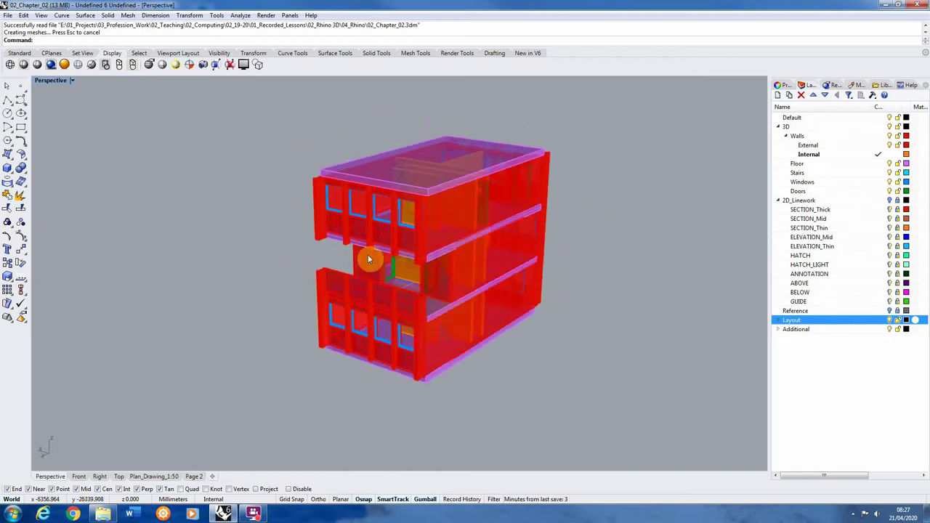
{"action": "scroll", "coordinate": [383, 273], "scroll_direction": "up", "scroll_amount": 3}
{"action": "right_click_drag", "start_coordinate": [383, 272], "coordinate": [361, 278]}
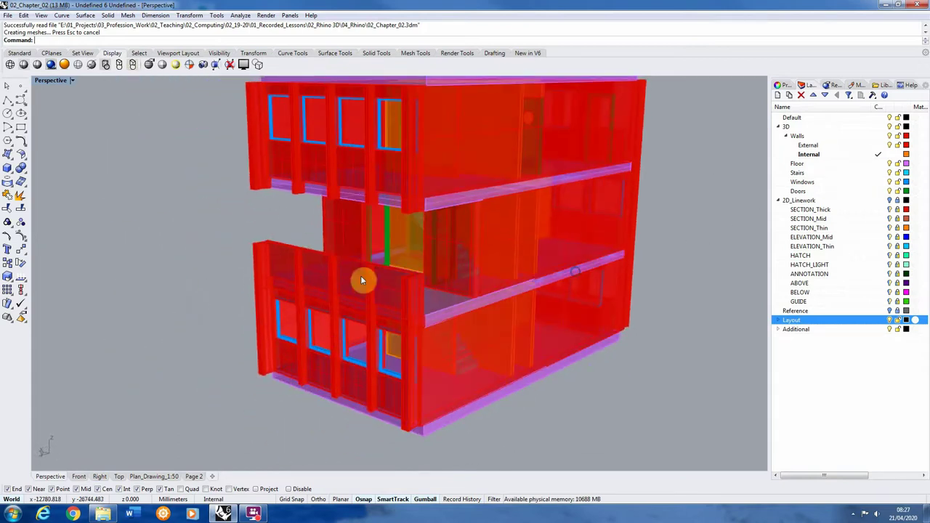
{"action": "right_click_drag", "start_coordinate": [321, 245], "coordinate": [386, 265]}
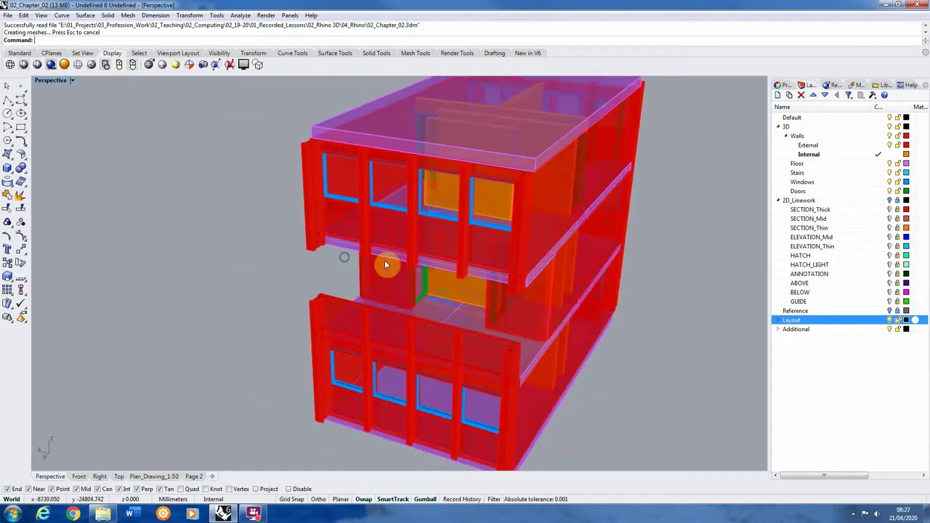
{"action": "scroll", "coordinate": [391, 255], "scroll_direction": "down", "scroll_amount": 3}
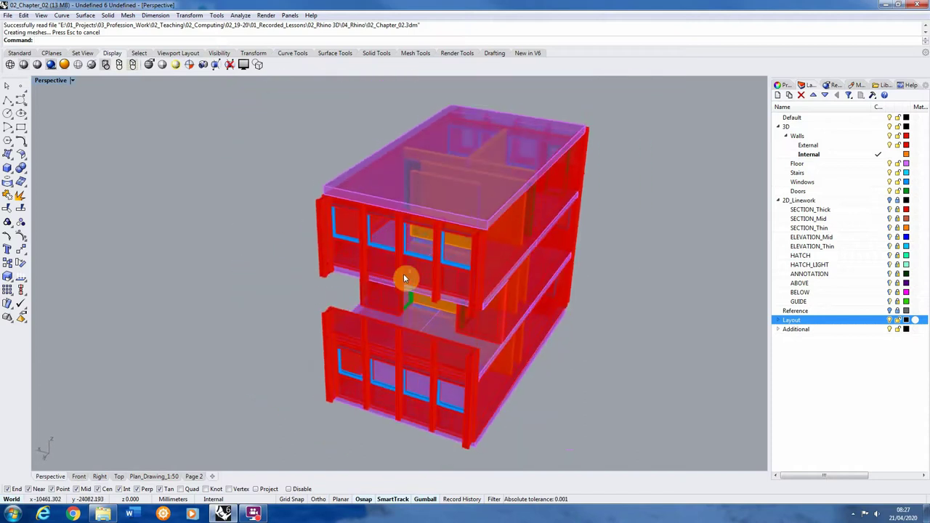
{"action": "scroll", "coordinate": [417, 280], "scroll_direction": "down", "scroll_amount": 1}
{"action": "right_click_drag", "start_coordinate": [433, 282], "coordinate": [421, 267]}
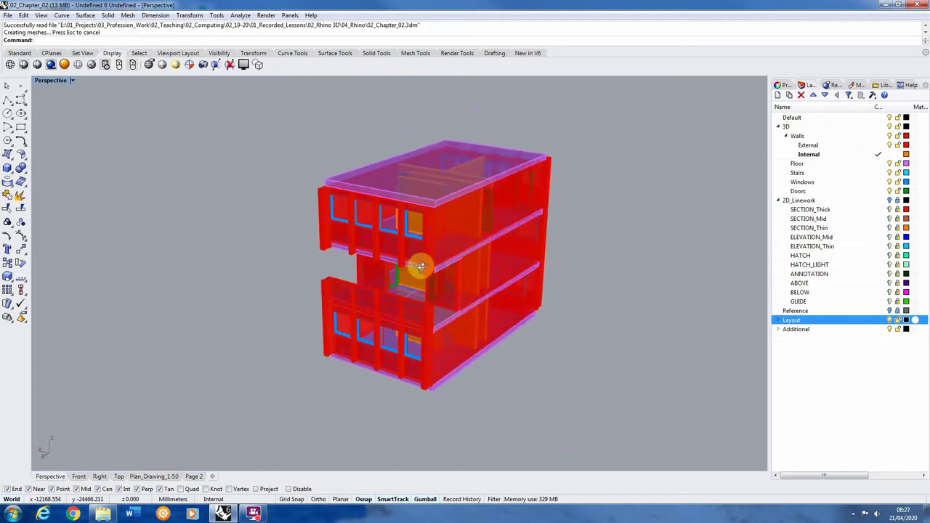
{"action": "right_click_drag", "start_coordinate": [420, 267], "coordinate": [451, 287]}
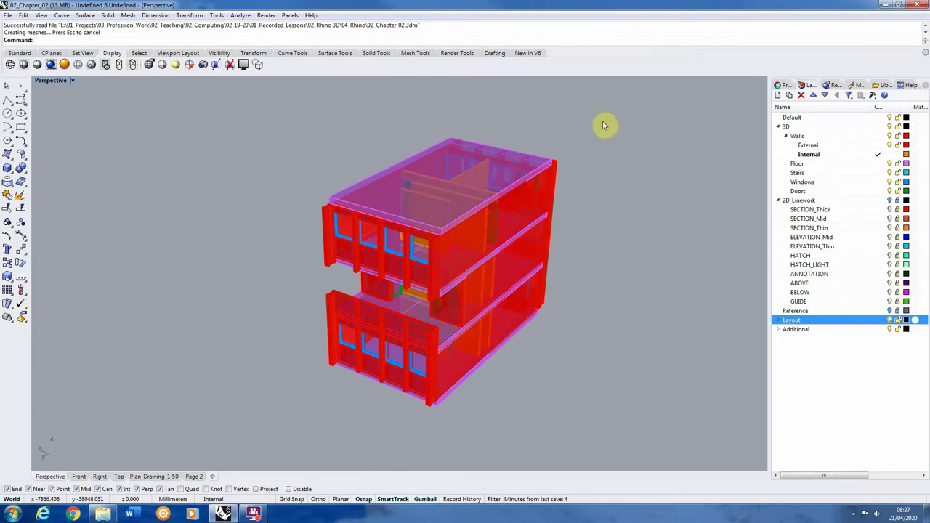
Create a Make2D drawing of the whole building using the Perspective view, View projection, maintained source layers and the layer name Make2D.
{"action": "left_click_drag", "start_coordinate": [629, 103], "coordinate": [257, 446]}
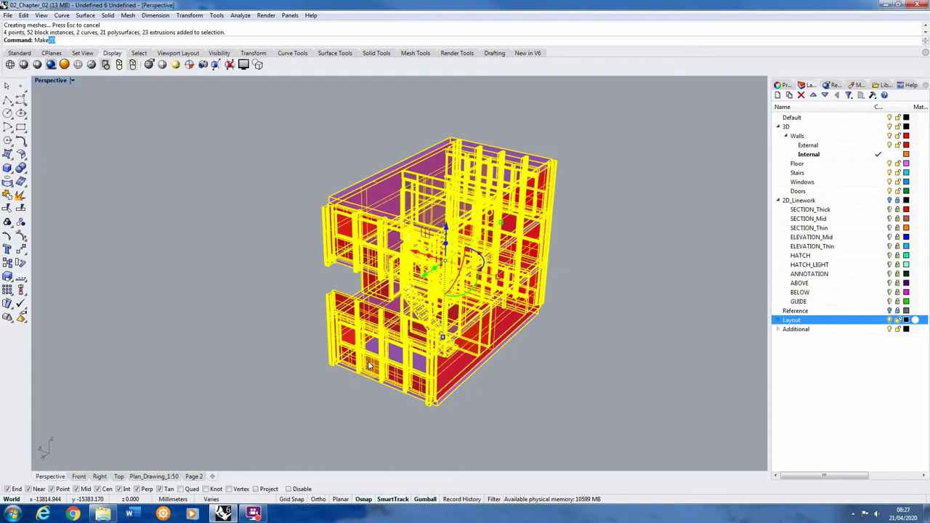
{"action": "key", "text": "Return"}
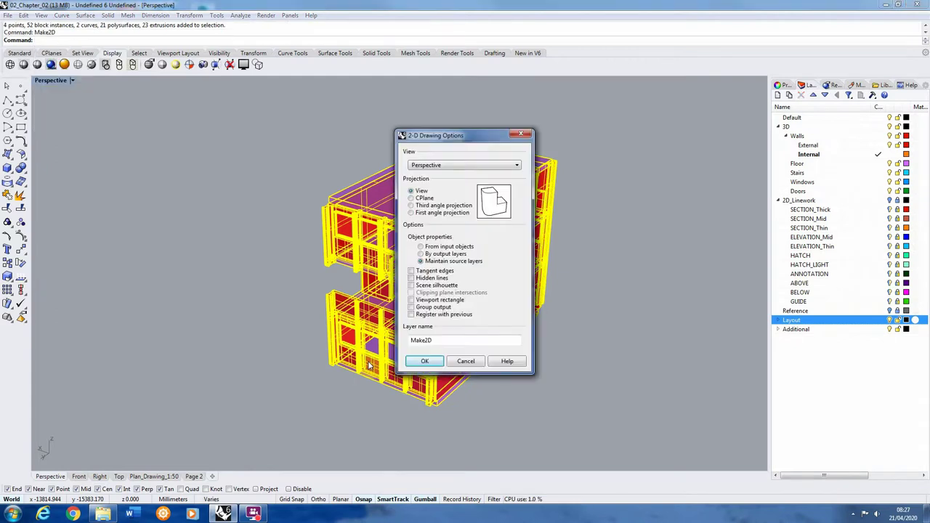
{"action": "left_click_drag", "start_coordinate": [476, 136], "coordinate": [230, 141]}
{"action": "left_click", "coordinate": [173, 264]}
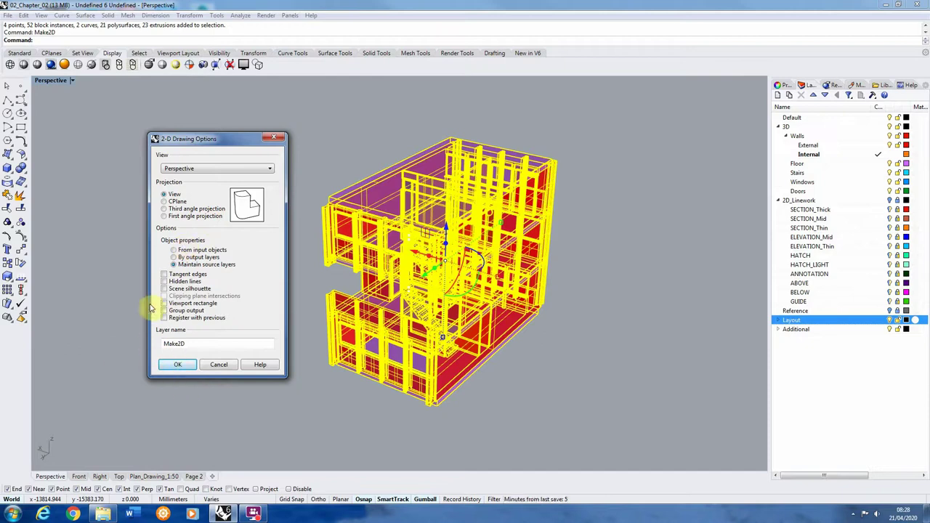
{"action": "left_click", "coordinate": [179, 366]}
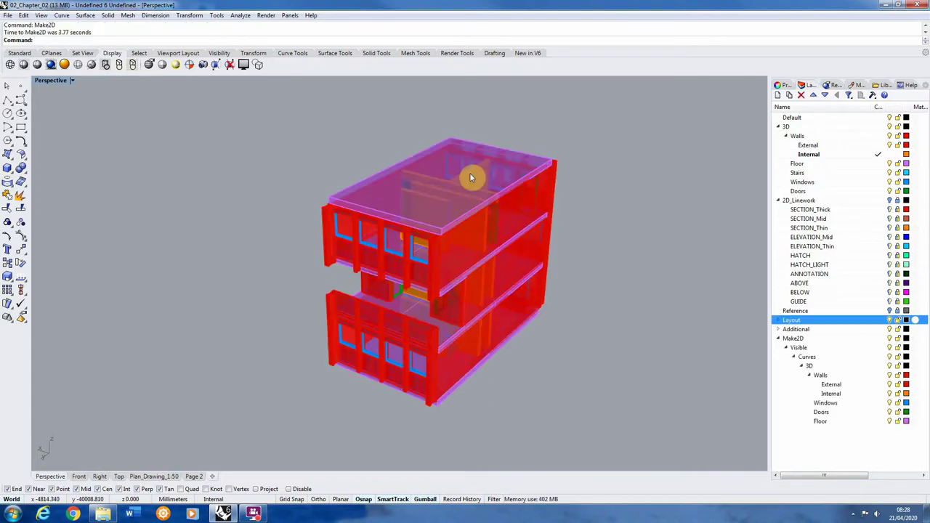
Maximise the Top view and inspect the Make2D linework generated from the building.
{"action": "double_click", "coordinate": [52, 83]}
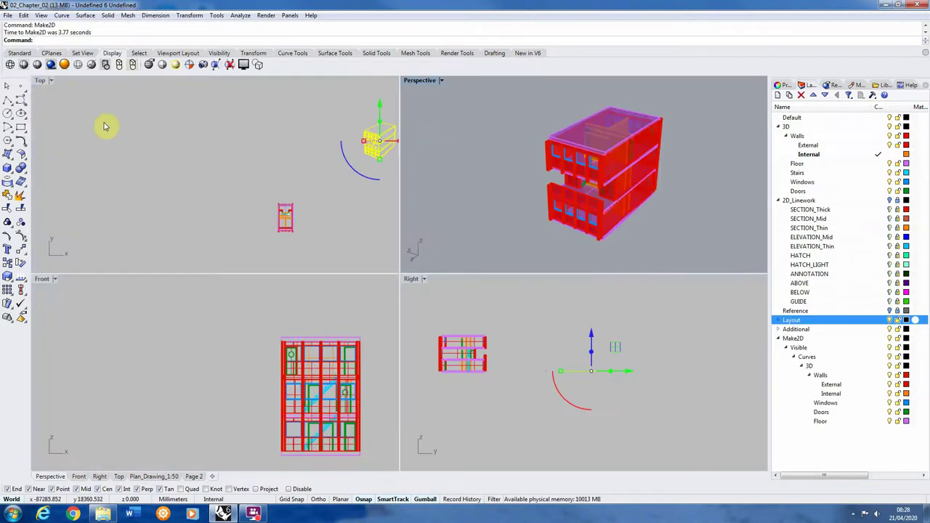
{"action": "double_click", "coordinate": [41, 81]}
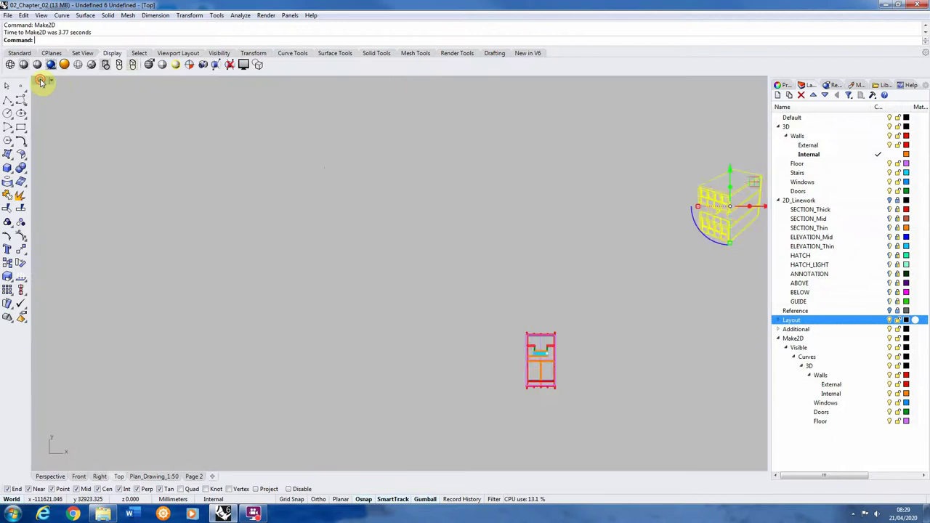
{"action": "scroll", "coordinate": [121, 252], "scroll_direction": "down", "scroll_amount": 2}
{"action": "right_click_drag", "start_coordinate": [560, 207], "coordinate": [469, 201]}
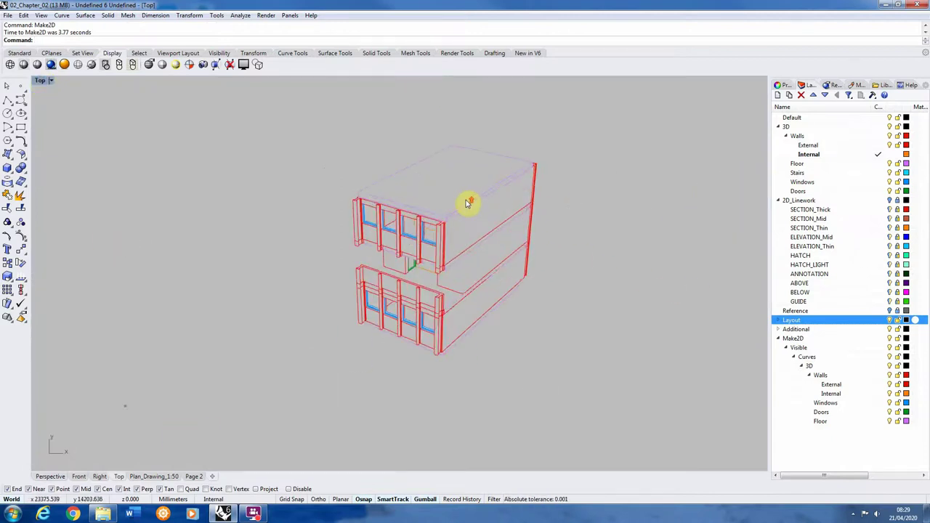
{"action": "scroll", "coordinate": [467, 204], "scroll_direction": "up", "scroll_amount": 2}
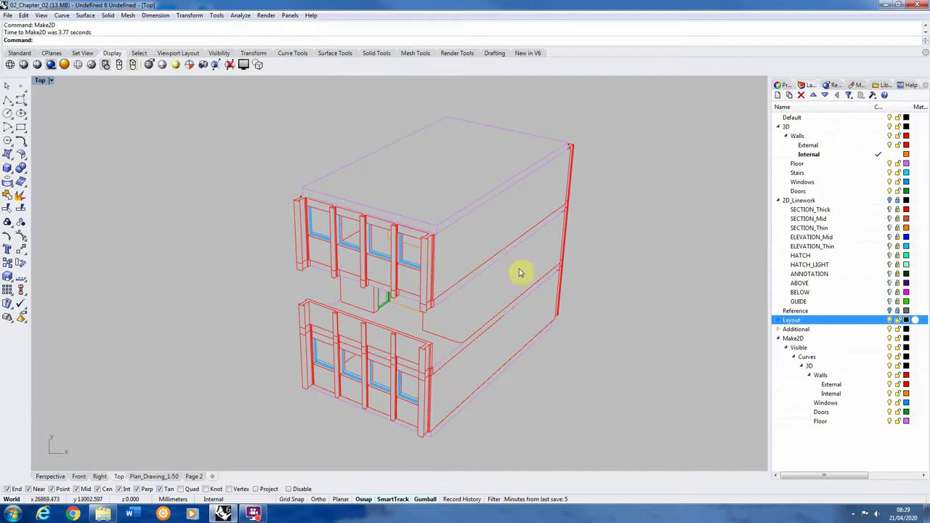
{"action": "scroll", "coordinate": [428, 229], "scroll_direction": "down", "scroll_amount": 1}
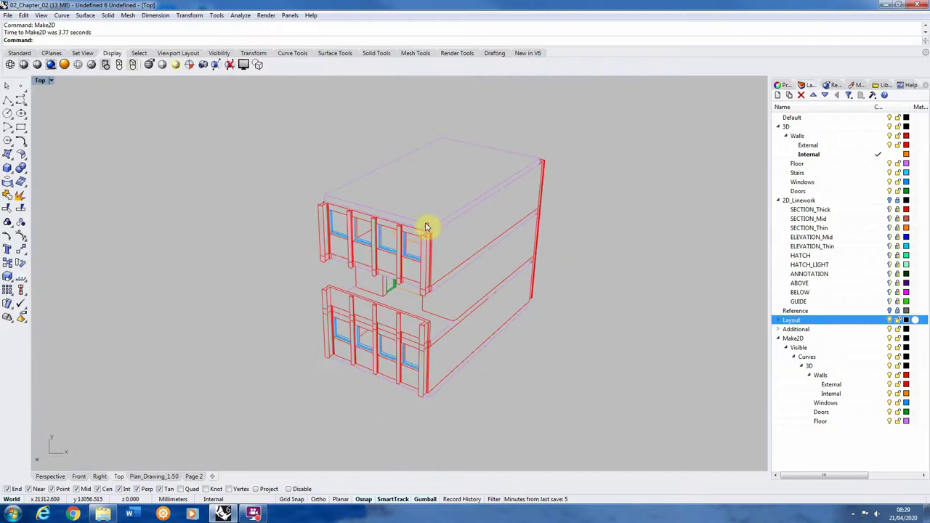
Check in the Perspective view how the Make2D linework lies flat, and return to it in the maximised Top view.
{"action": "double_click", "coordinate": [42, 82]}
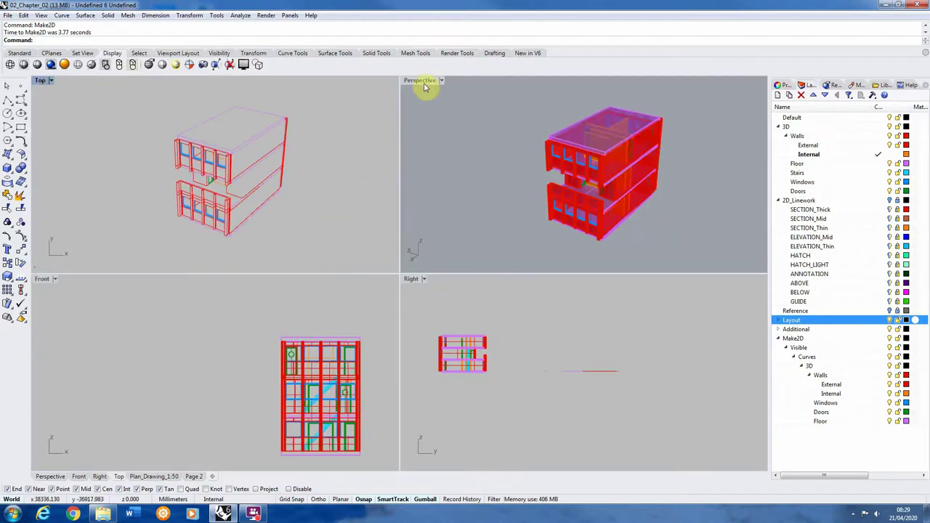
{"action": "double_click", "coordinate": [426, 82]}
{"action": "scroll", "coordinate": [549, 281], "scroll_direction": "down", "scroll_amount": 3}
{"action": "right_click_drag", "start_coordinate": [549, 281], "coordinate": [349, 327]}
{"action": "scroll", "coordinate": [426, 301], "scroll_direction": "up", "scroll_amount": 3}
{"action": "double_click", "coordinate": [44, 81]}
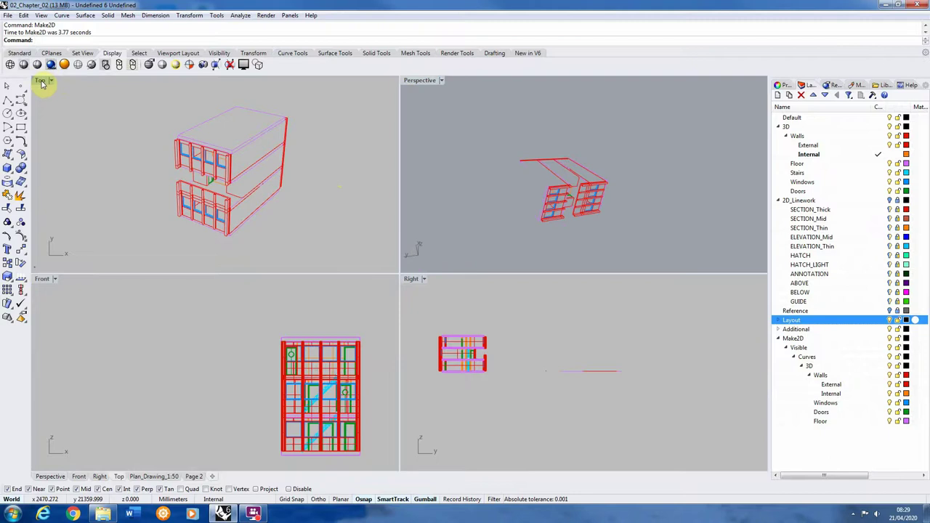
{"action": "double_click", "coordinate": [43, 80]}
{"action": "scroll", "coordinate": [435, 218], "scroll_direction": "down", "scroll_amount": 5}
{"action": "scroll", "coordinate": [451, 222], "scroll_direction": "up", "scroll_amount": 5}
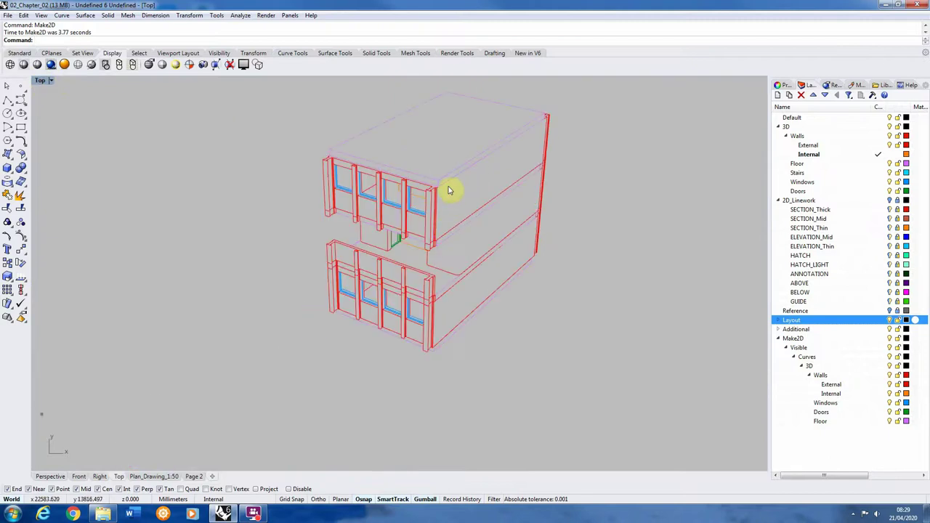
{"action": "scroll", "coordinate": [380, 236], "scroll_direction": "down", "scroll_amount": 1}
{"action": "scroll", "coordinate": [369, 186], "scroll_direction": "up", "scroll_amount": 1}
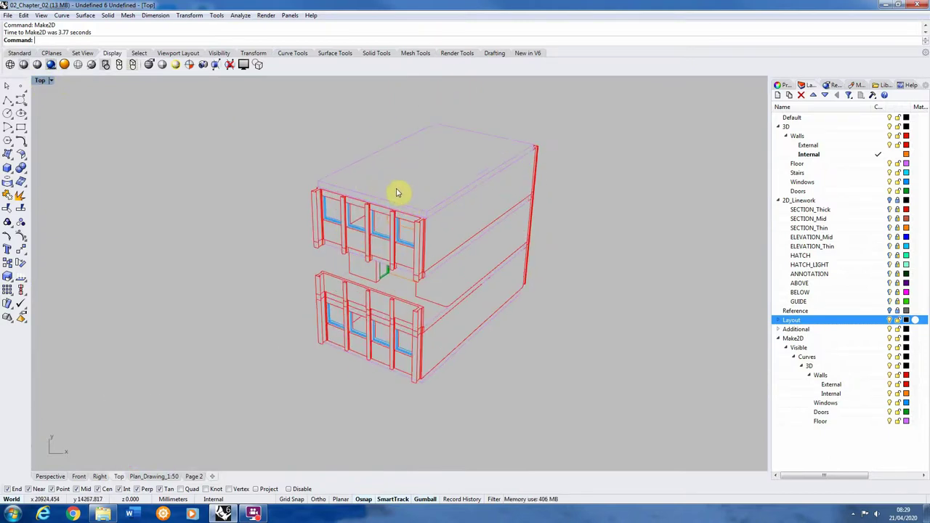
Toggle the Make2D parent layer's visibility off and on to check which linework it controls.
{"action": "left_click", "coordinate": [789, 340]}
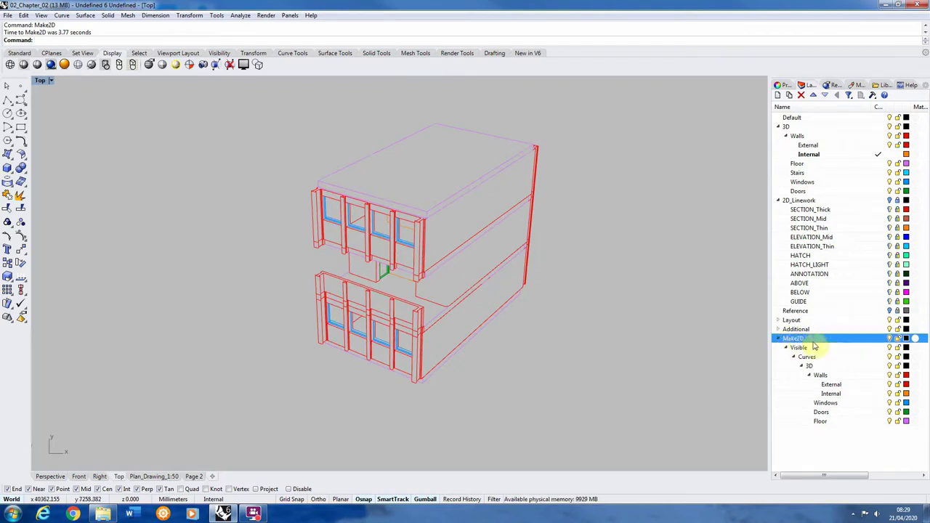
{"action": "left_click", "coordinate": [890, 338]}
{"action": "left_click", "coordinate": [891, 339]}
{"action": "left_click", "coordinate": [890, 340]}
{"action": "left_click", "coordinate": [891, 339]}
{"action": "left_click", "coordinate": [891, 340]}
{"action": "left_click", "coordinate": [890, 339]}
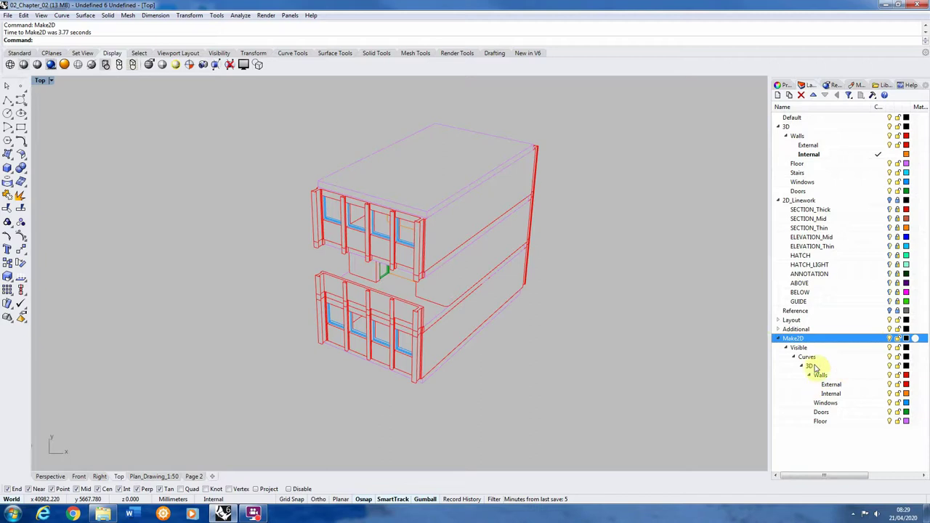
Toggle the Walls, Windows and Doors sublayers under Make2D off and on, and inspect the door linework up close.
{"action": "left_click", "coordinate": [819, 368]}
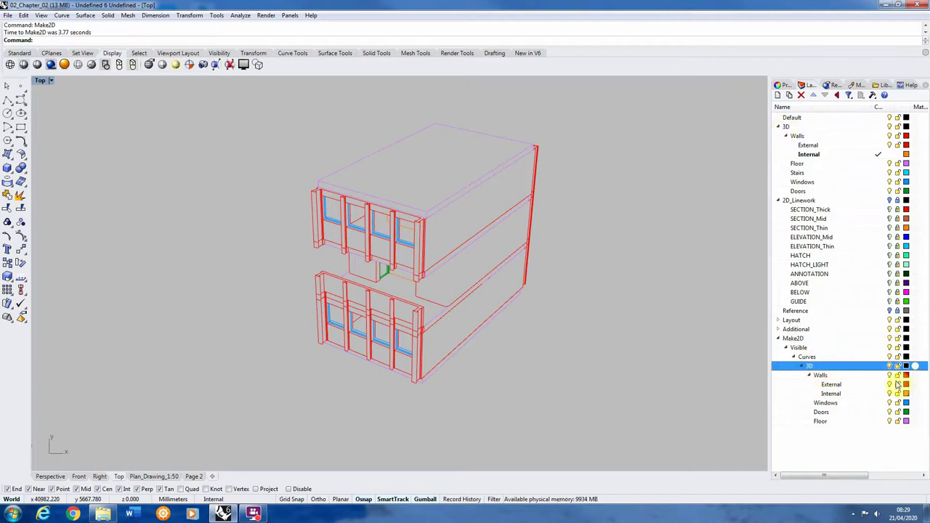
{"action": "left_click", "coordinate": [889, 376]}
{"action": "left_click", "coordinate": [890, 375]}
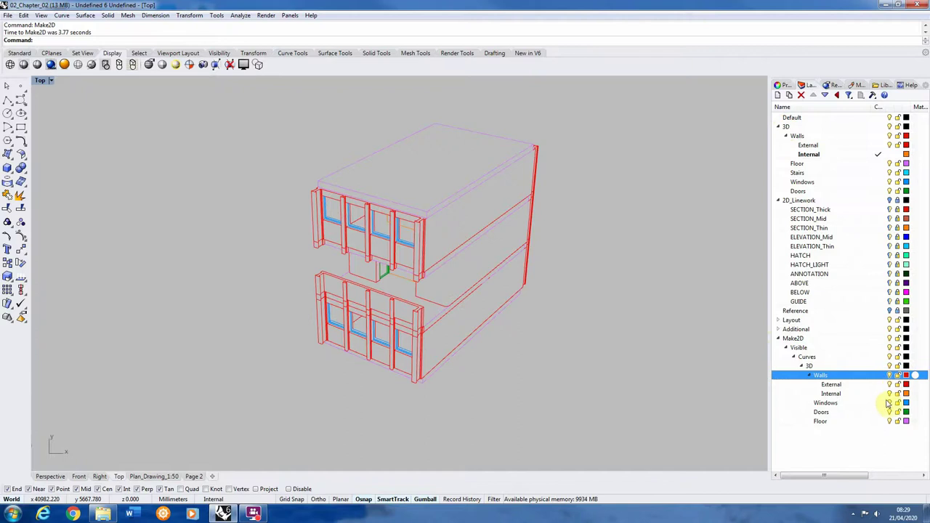
{"action": "left_click", "coordinate": [889, 403]}
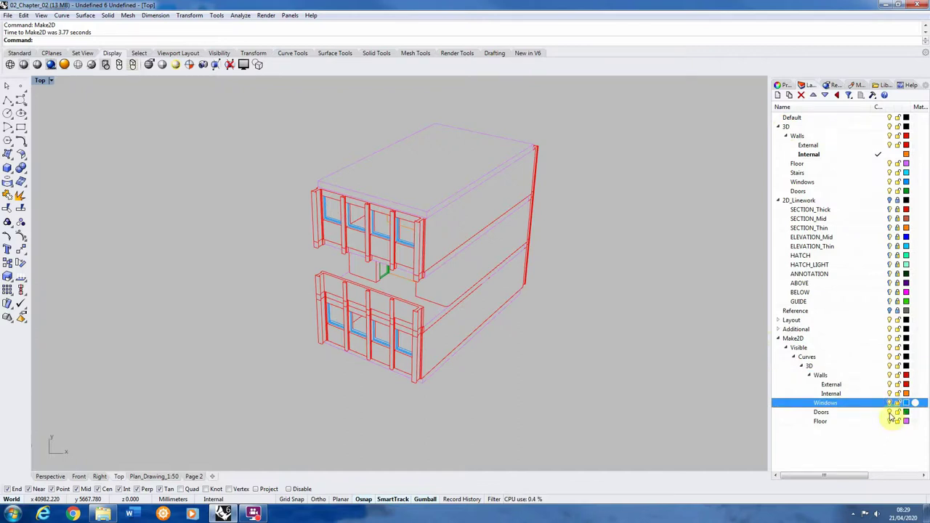
{"action": "left_click", "coordinate": [891, 412]}
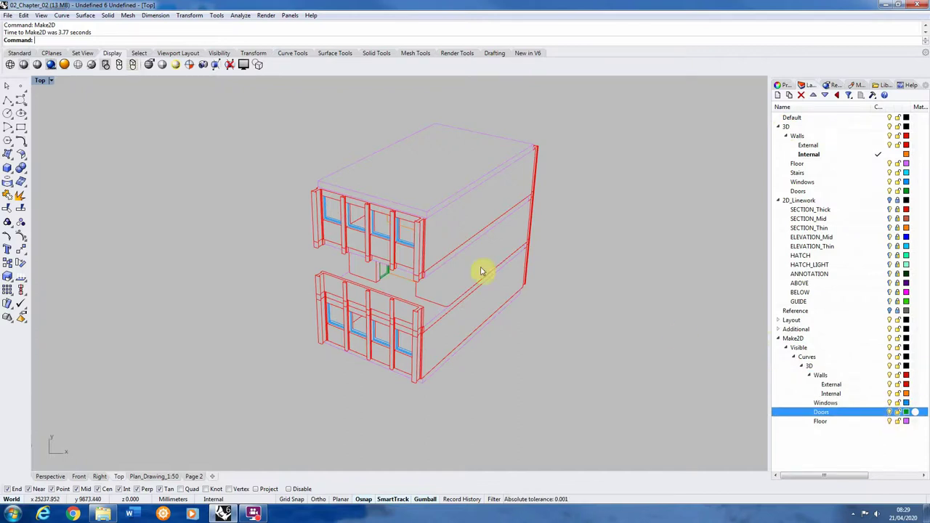
{"action": "scroll", "coordinate": [396, 272], "scroll_direction": "up", "scroll_amount": 6}
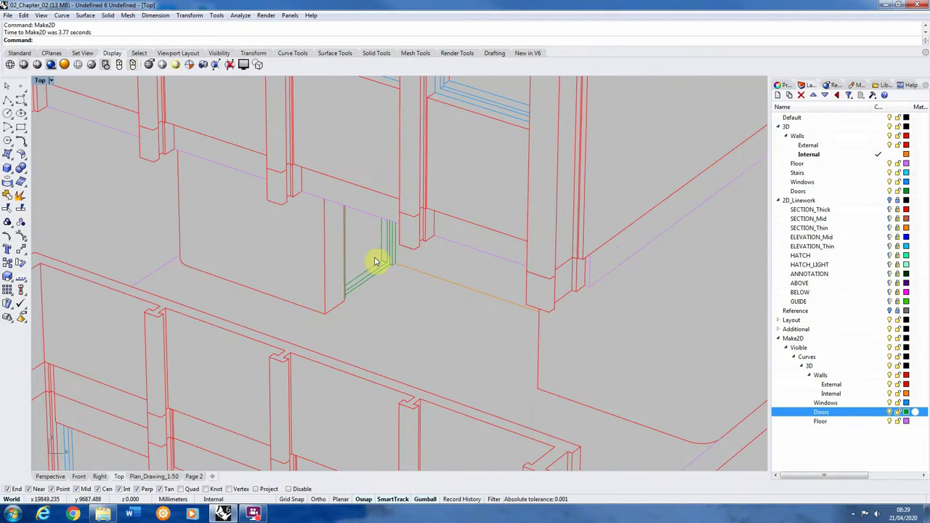
{"action": "scroll", "coordinate": [373, 259], "scroll_direction": "down", "scroll_amount": 2}
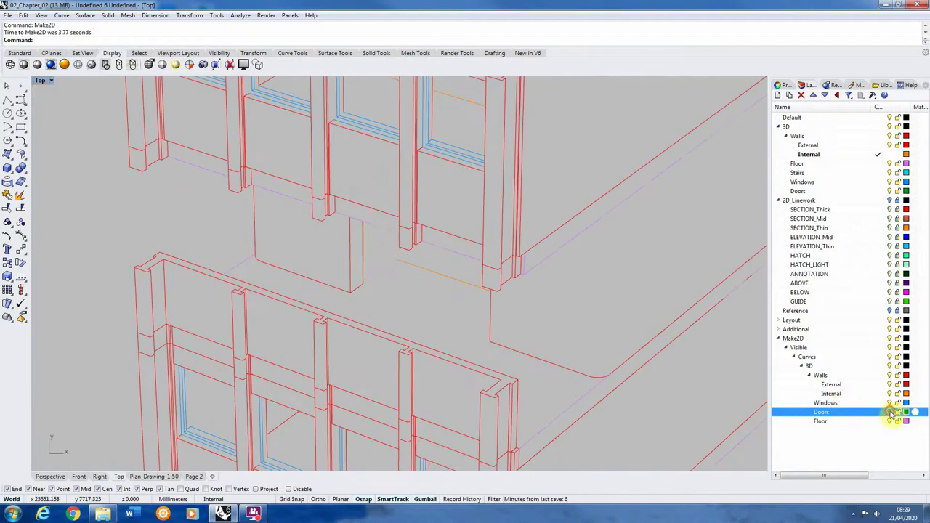
{"action": "scroll", "coordinate": [504, 307], "scroll_direction": "down", "scroll_amount": 4}
{"action": "left_click", "coordinate": [448, 287]}
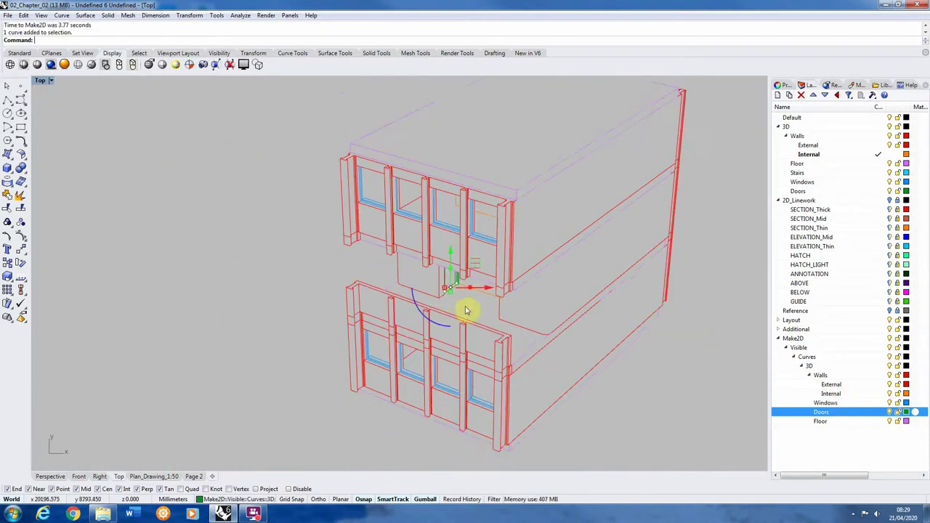
{"action": "scroll", "coordinate": [458, 304], "scroll_direction": "up", "scroll_amount": 3}
{"action": "scroll", "coordinate": [350, 298], "scroll_direction": "down", "scroll_amount": 3}
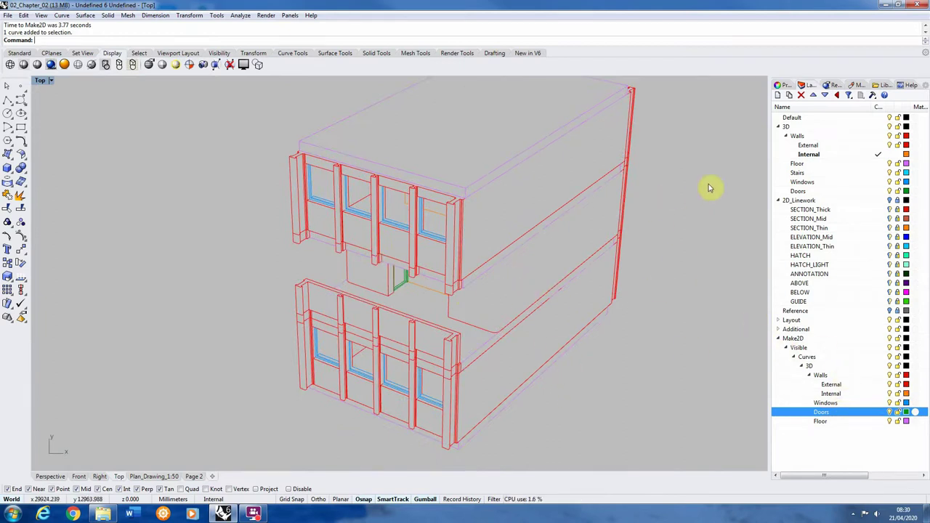
Turn on and unlock the 2D_Linework layers, and select all curves on the External walls sublayer of Make2D.
{"action": "left_click", "coordinate": [798, 201]}
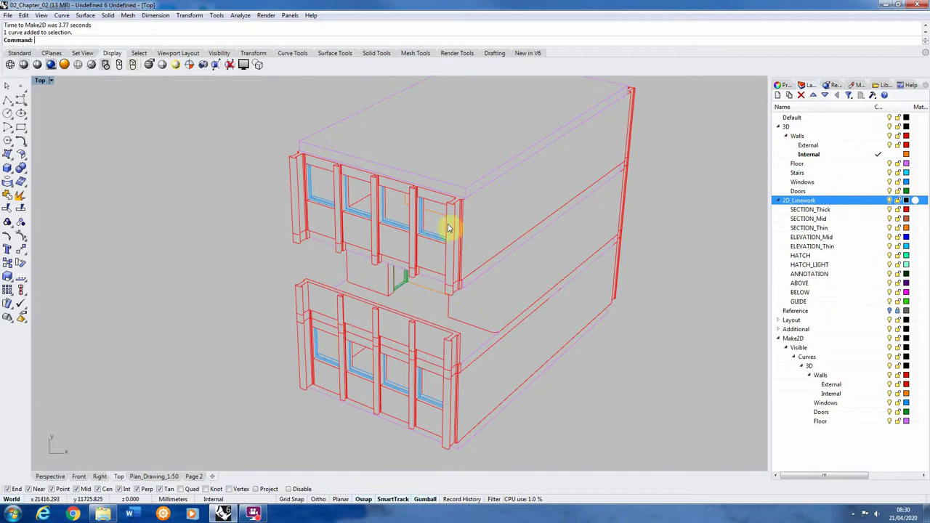
{"action": "right_click", "coordinate": [850, 374]}
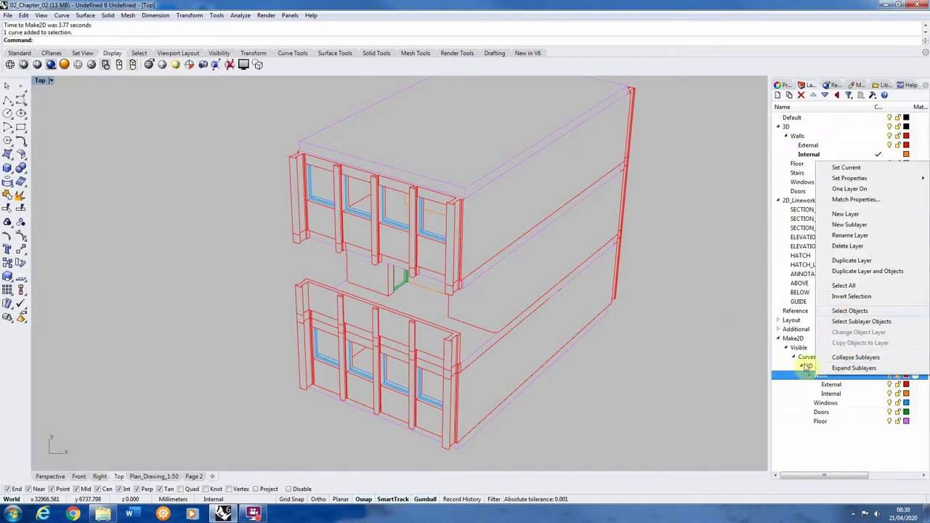
{"action": "left_click", "coordinate": [865, 311]}
{"action": "left_click", "coordinate": [846, 384]}
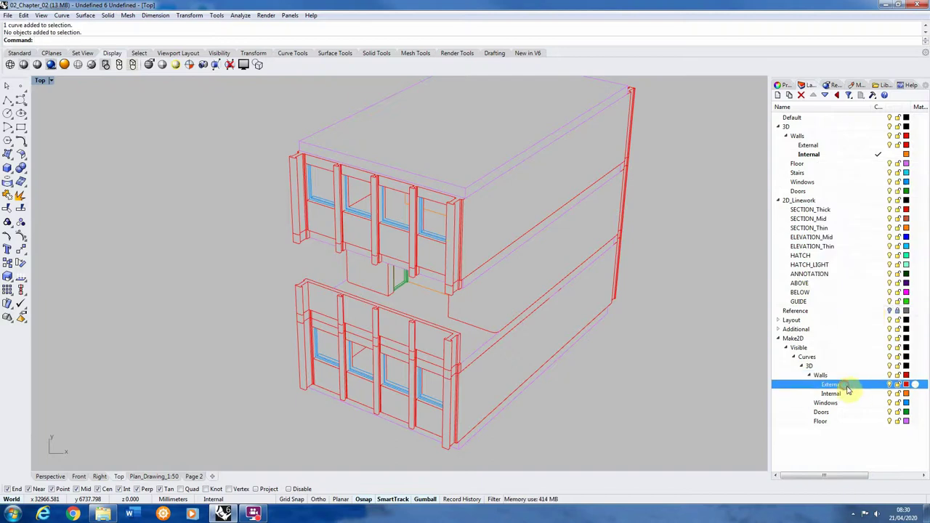
{"action": "right_click", "coordinate": [851, 386]}
{"action": "left_click", "coordinate": [863, 322]}
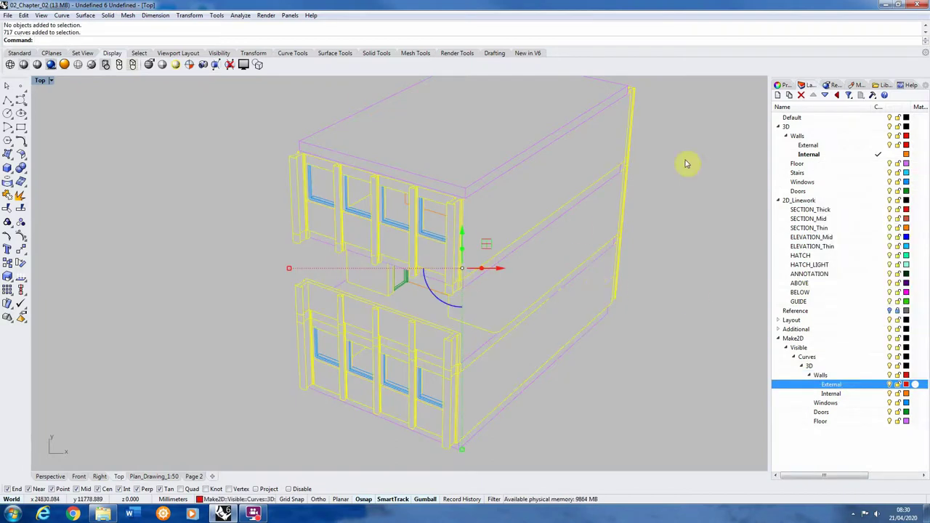
Move the selected external wall curves to the ELEVATION_Mid layer and clear the selection.
{"action": "left_click", "coordinate": [781, 85]}
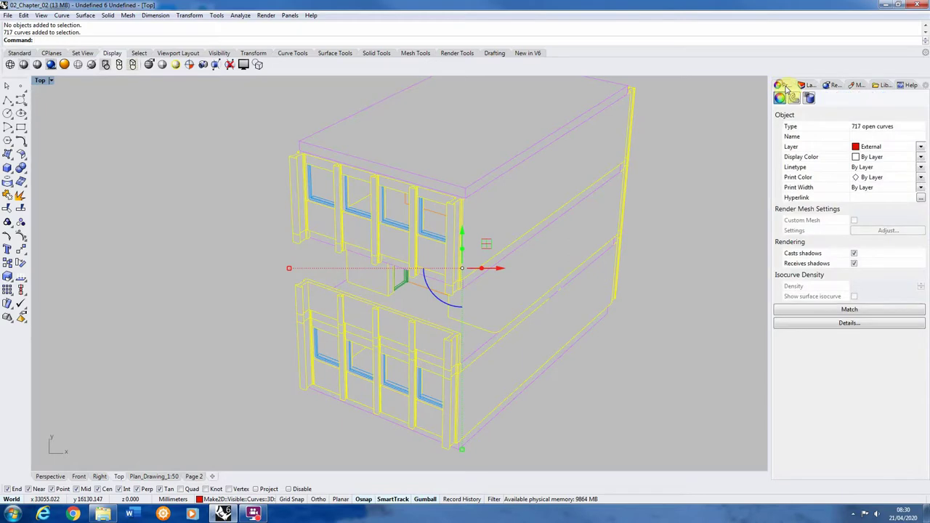
{"action": "left_click", "coordinate": [920, 149]}
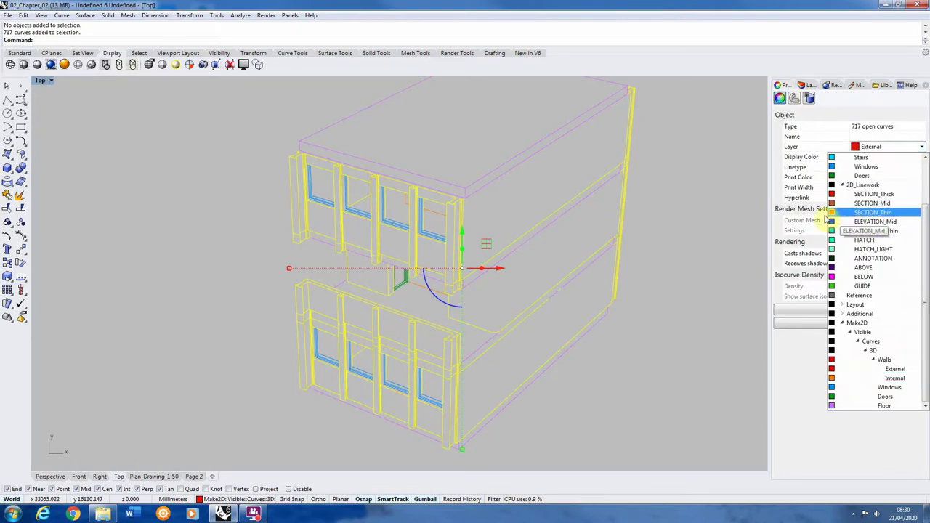
{"action": "left_click", "coordinate": [864, 222]}
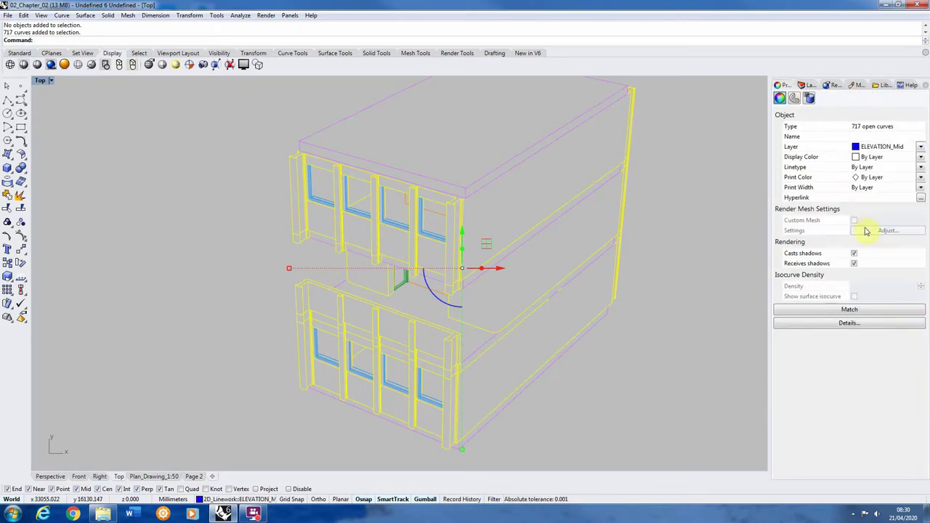
{"action": "left_click", "coordinate": [675, 337]}
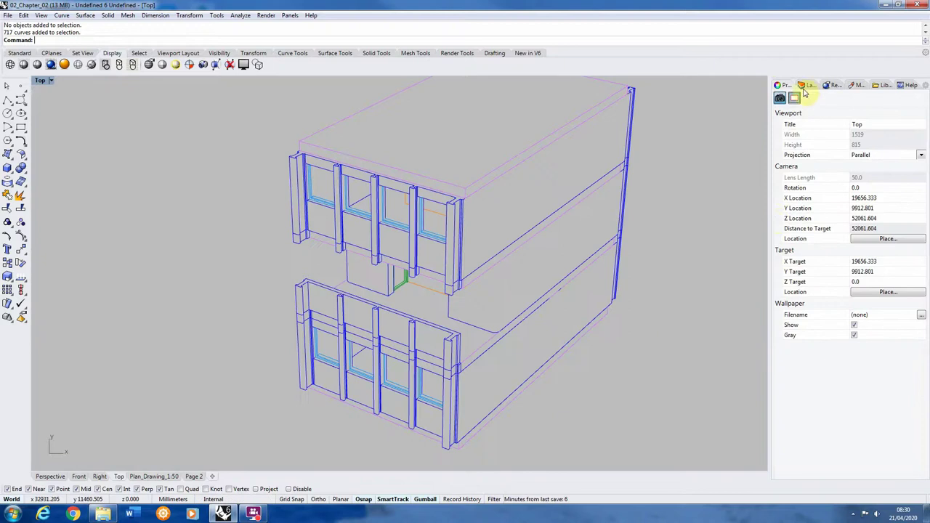
Lock the ELEVATION_Mid layer and move all the remaining Make2D curves to the ELEVATION_Thin layer.
{"action": "left_click", "coordinate": [806, 85]}
{"action": "left_click", "coordinate": [895, 238]}
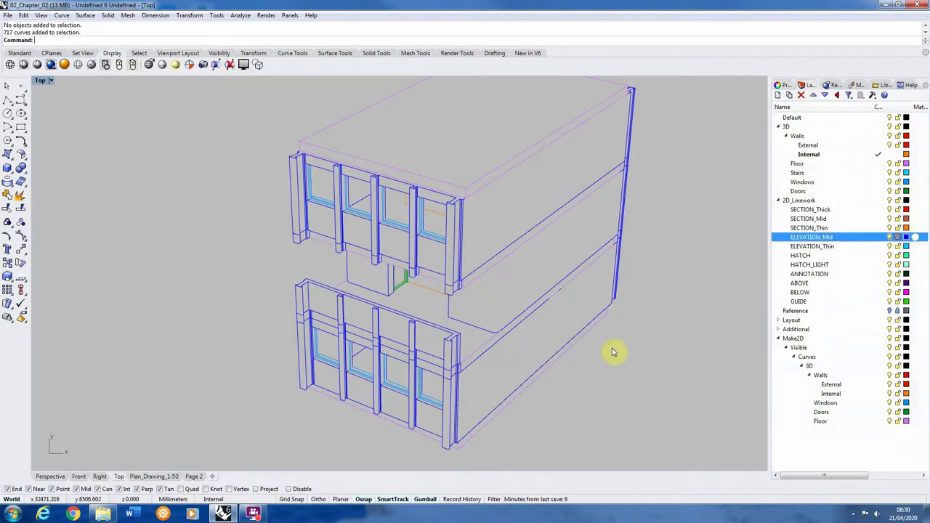
{"action": "scroll", "coordinate": [517, 355], "scroll_direction": "down", "scroll_amount": 3}
{"action": "left_click_drag", "start_coordinate": [675, 137], "coordinate": [322, 438]}
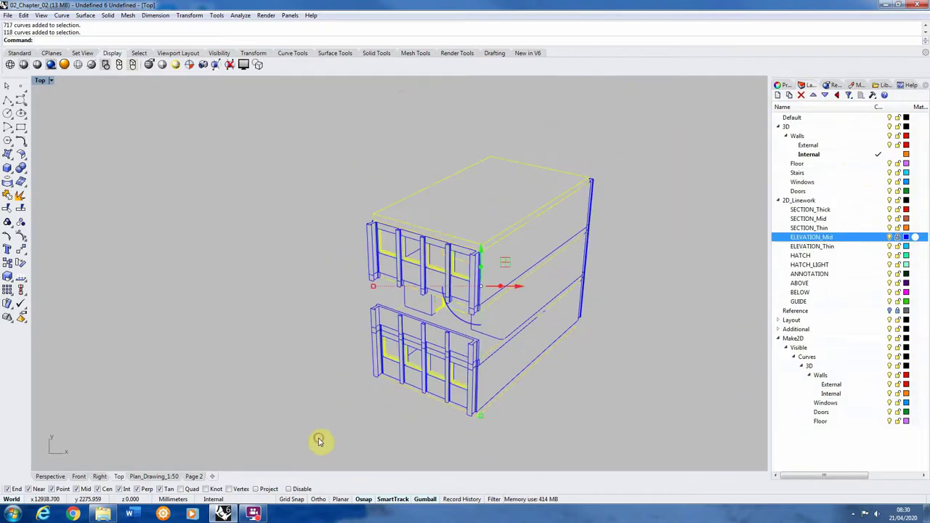
{"action": "left_click", "coordinate": [779, 85]}
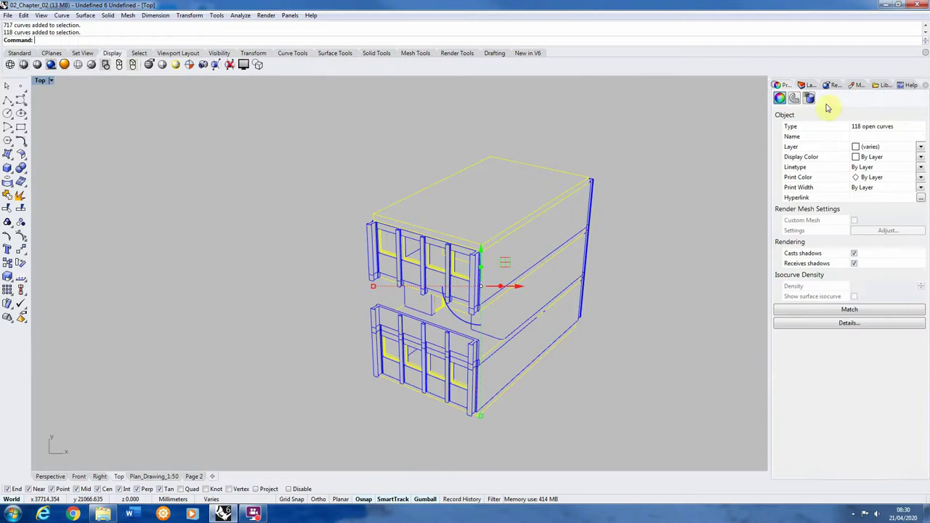
{"action": "left_click", "coordinate": [921, 146]}
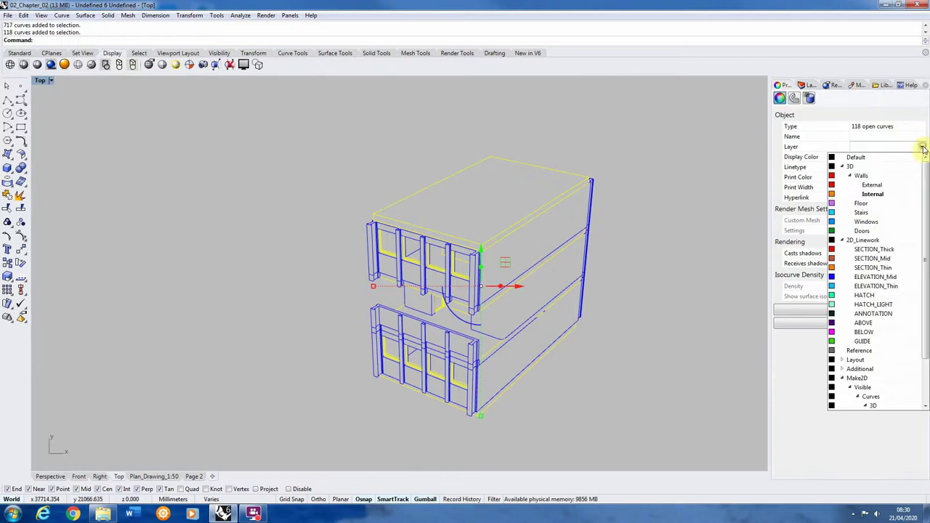
{"action": "left_click", "coordinate": [874, 287]}
{"action": "left_click", "coordinate": [689, 336]}
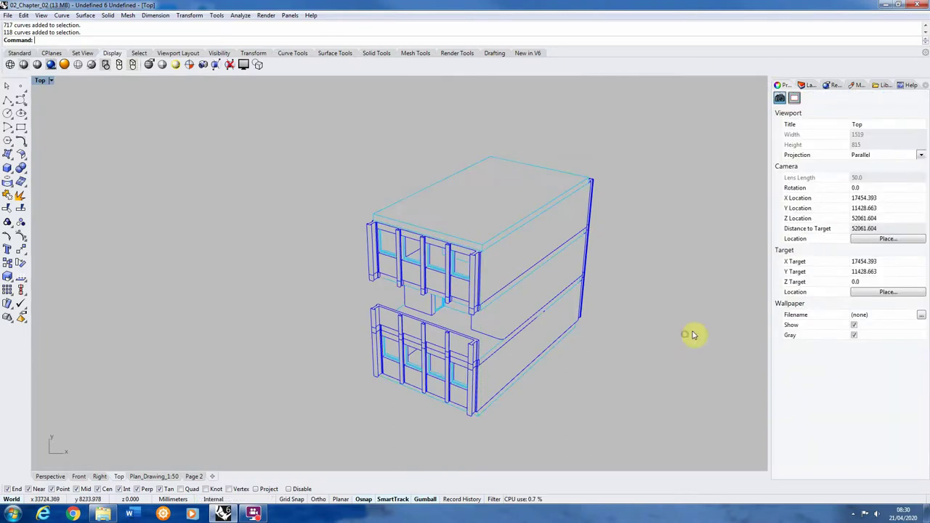
Toggle the Make2D layer's visibility to check whether any linework remains on it, and collapse its sublayers.
{"action": "left_click", "coordinate": [802, 85]}
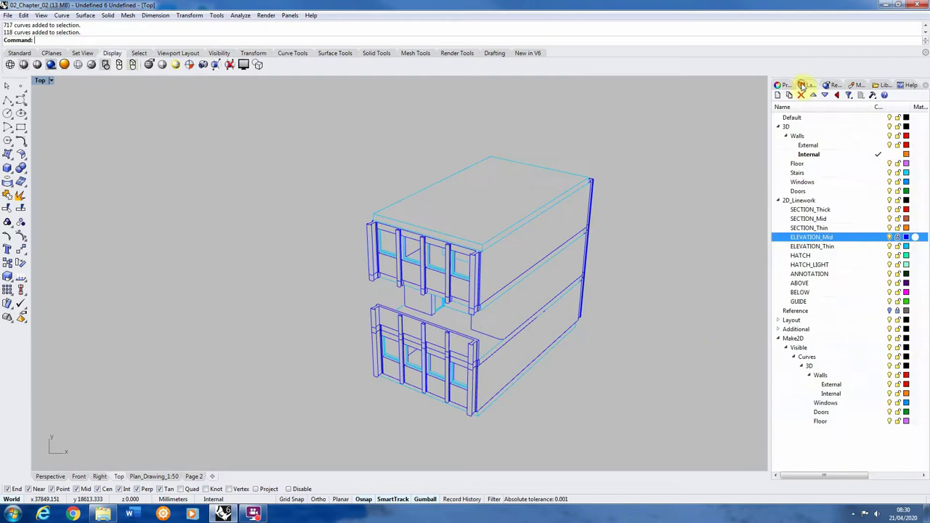
{"action": "left_click", "coordinate": [890, 339]}
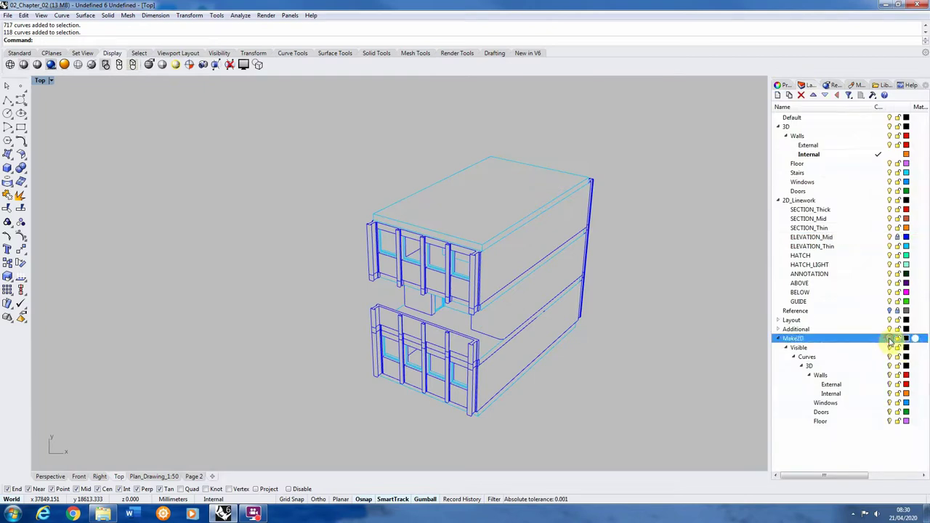
{"action": "left_click", "coordinate": [778, 338]}
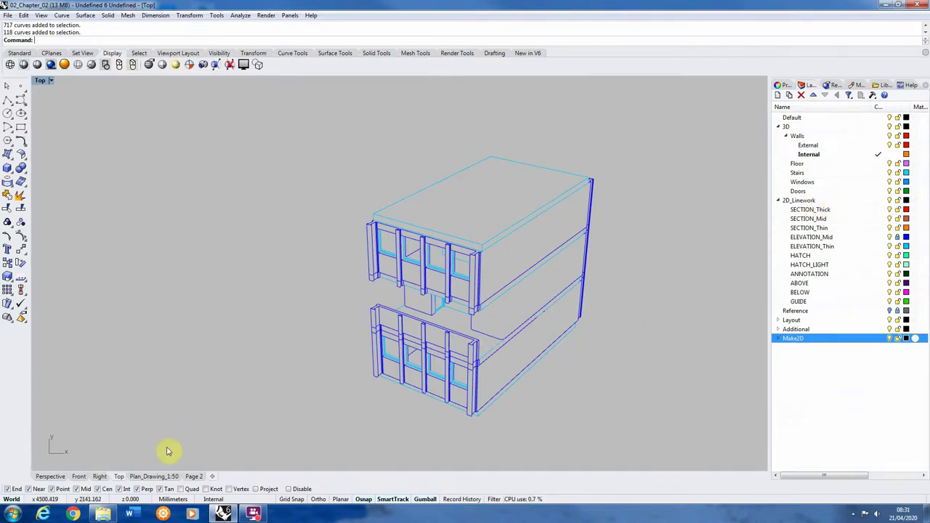
Create a new A3 portrait layout, 297 x 420 mm, using the Rhino PDF printer and one initial detail.
{"action": "left_click", "coordinate": [211, 476]}
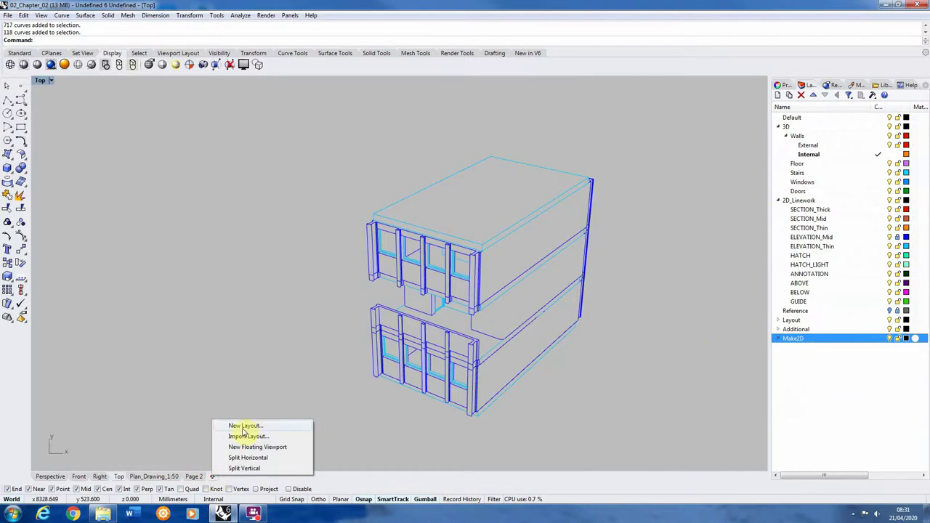
{"action": "left_click", "coordinate": [259, 428]}
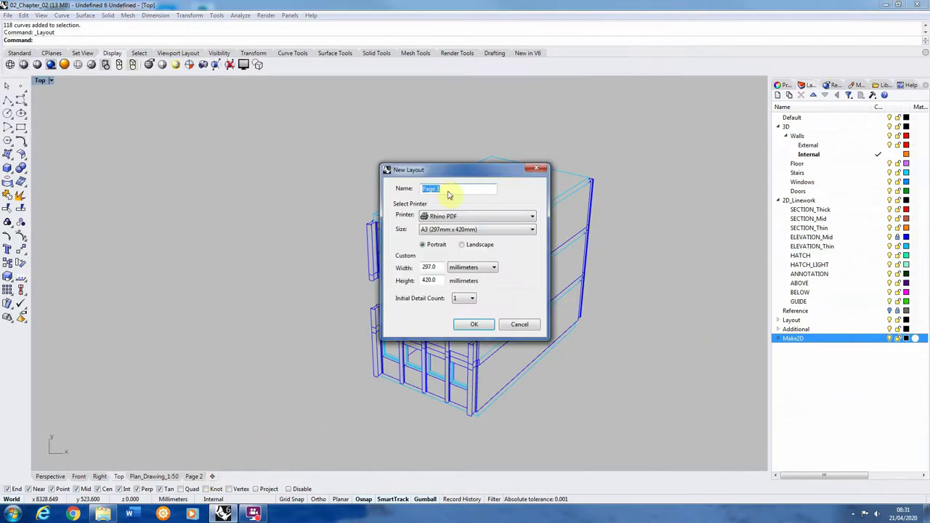
{"action": "left_click", "coordinate": [467, 326]}
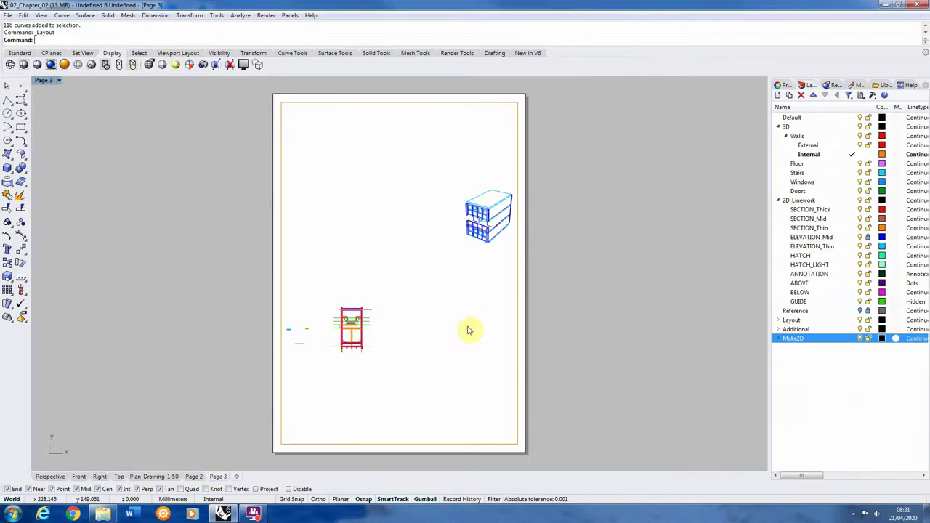
Activate the new layout's detail, centre and enlarge the perspective linework in it, and return to the page.
{"action": "double_click", "coordinate": [431, 226]}
{"action": "scroll", "coordinate": [507, 190], "scroll_direction": "up", "scroll_amount": 3}
{"action": "right_click_drag", "start_coordinate": [507, 190], "coordinate": [431, 235]}
{"action": "scroll", "coordinate": [317, 235], "scroll_direction": "up", "scroll_amount": 4}
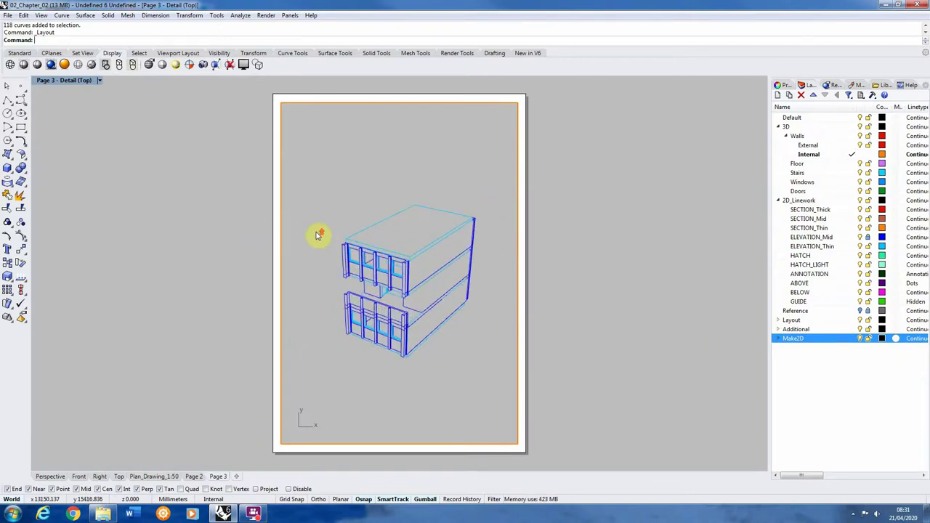
{"action": "double_click", "coordinate": [573, 332]}
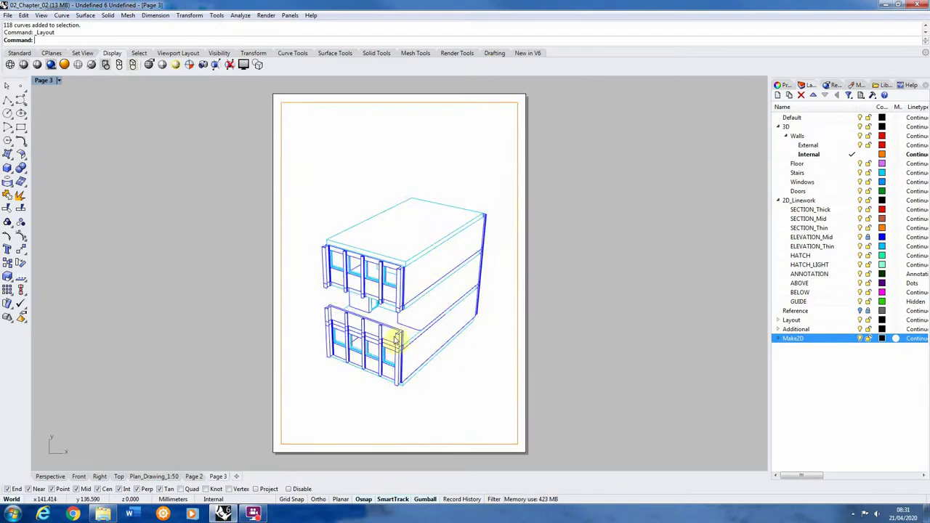
Run PrintDisplay for the layout viewports and set its State to On.
{"action": "scroll", "coordinate": [396, 342], "scroll_direction": "up", "scroll_amount": 2}
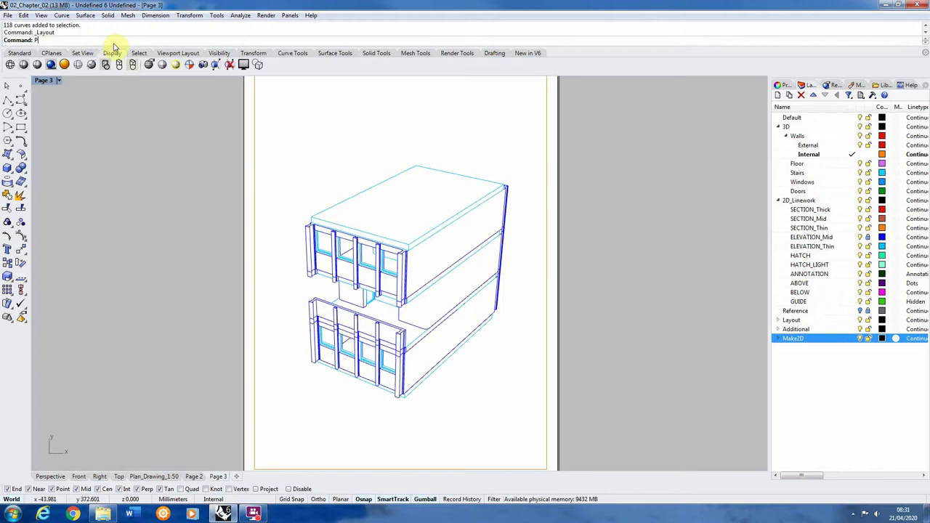
{"action": "type", "text": "rint"}
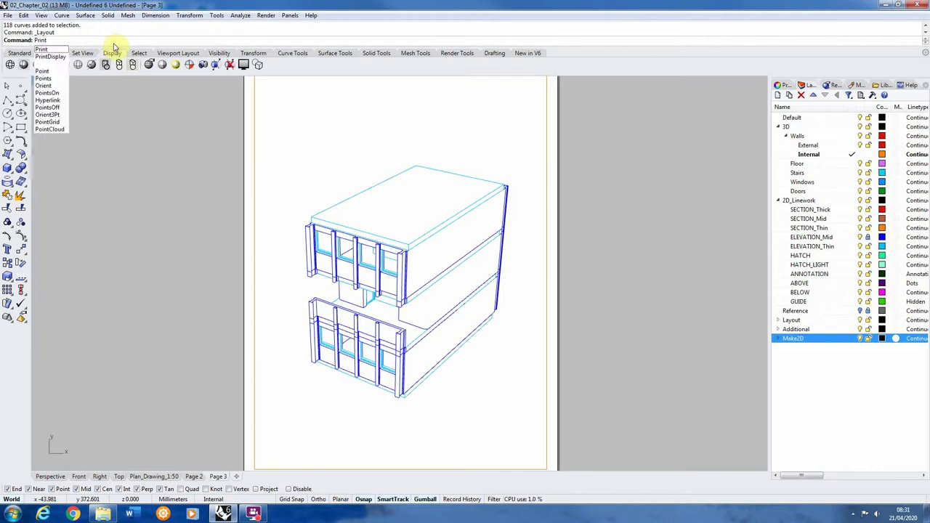
{"action": "left_click", "coordinate": [49, 56]}
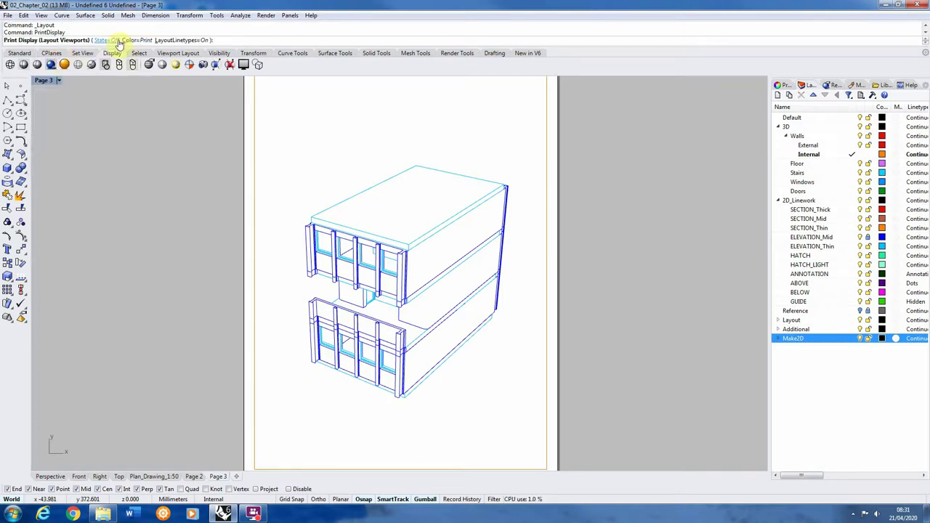
{"action": "left_click", "coordinate": [118, 41]}
{"action": "left_click", "coordinate": [43, 40]}
Examine the printed line weights of the walls, windows and whole building on the layout.
{"action": "scroll", "coordinate": [515, 286], "scroll_direction": "up", "scroll_amount": 10}
{"action": "scroll", "coordinate": [311, 214], "scroll_direction": "down", "scroll_amount": 6}
{"action": "scroll", "coordinate": [357, 356], "scroll_direction": "up", "scroll_amount": 6}
{"action": "scroll", "coordinate": [327, 374], "scroll_direction": "up", "scroll_amount": 8}
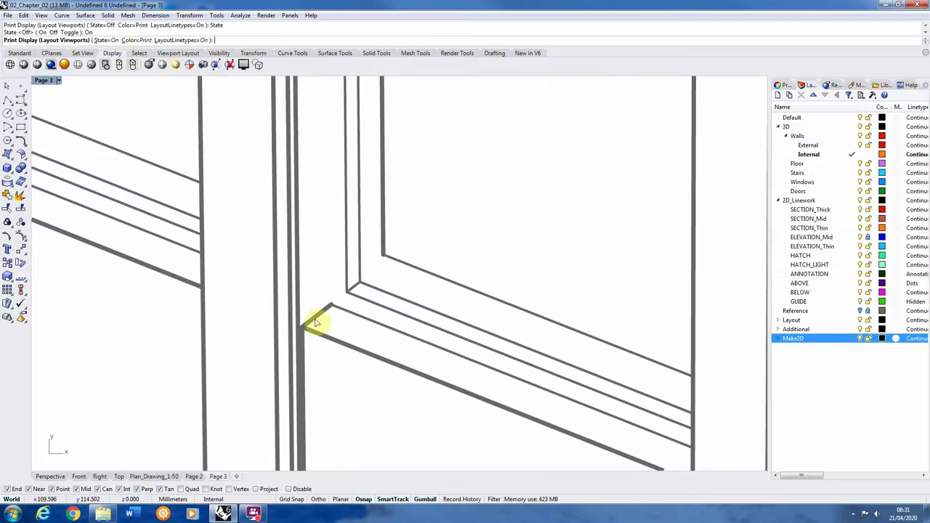
{"action": "scroll", "coordinate": [349, 379], "scroll_direction": "down", "scroll_amount": 5}
{"action": "scroll", "coordinate": [350, 378], "scroll_direction": "down", "scroll_amount": 8}
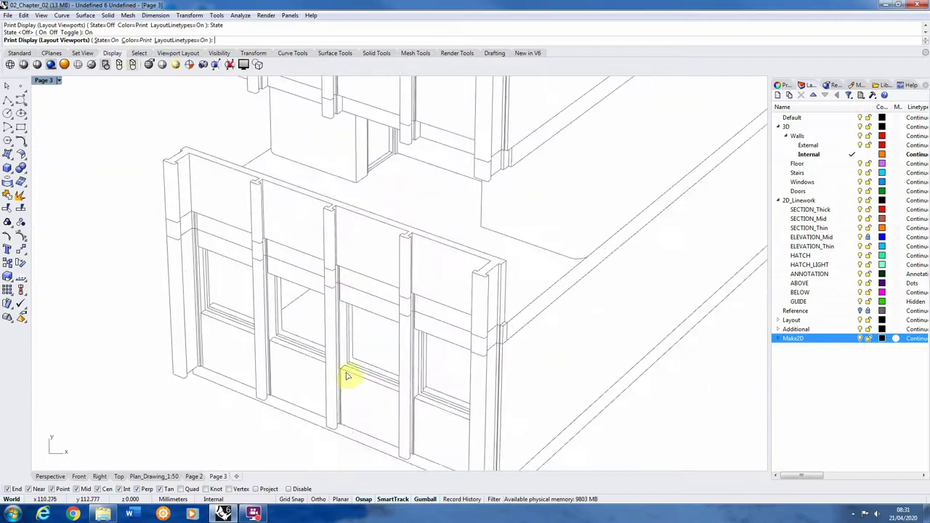
{"action": "scroll", "coordinate": [525, 348], "scroll_direction": "down", "scroll_amount": 2}
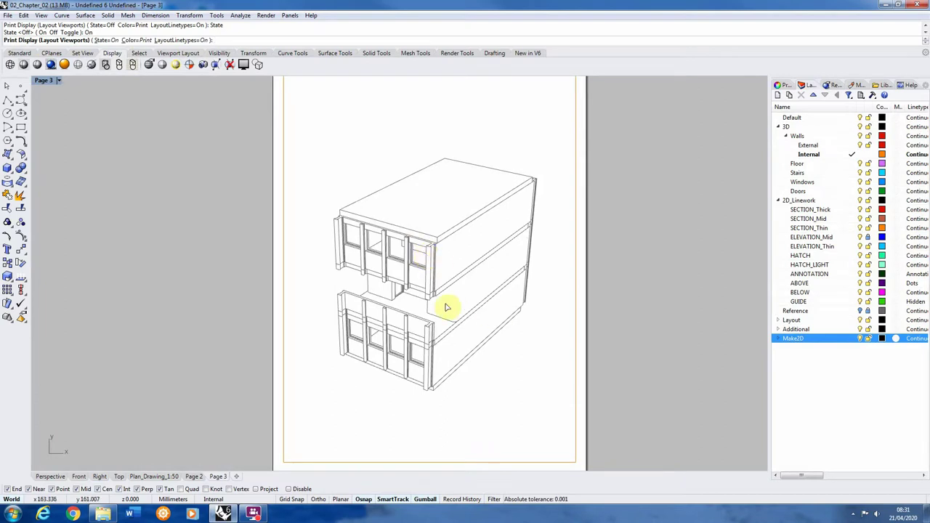
{"action": "scroll", "coordinate": [447, 277], "scroll_direction": "down", "scroll_amount": 2}
{"action": "scroll", "coordinate": [440, 279], "scroll_direction": "up", "scroll_amount": 1}
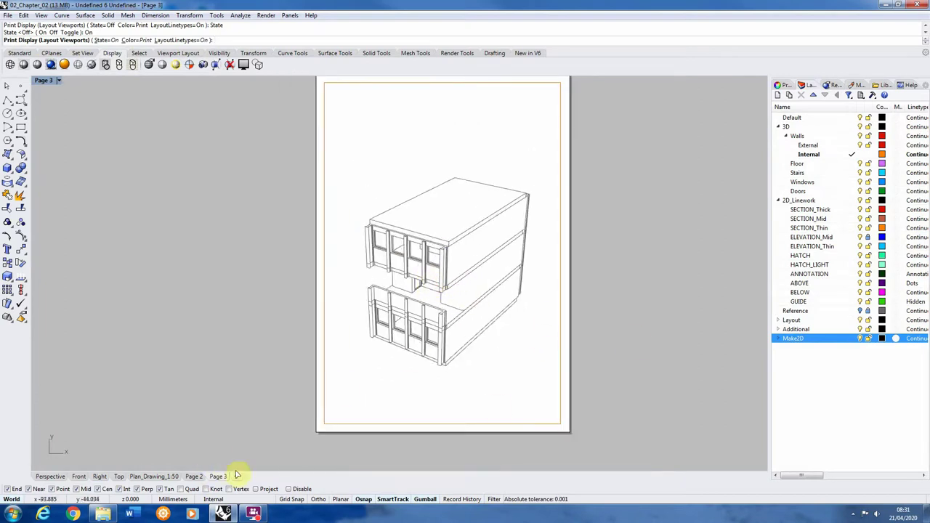
{"action": "scroll", "coordinate": [320, 414], "scroll_direction": "up", "scroll_amount": 2}
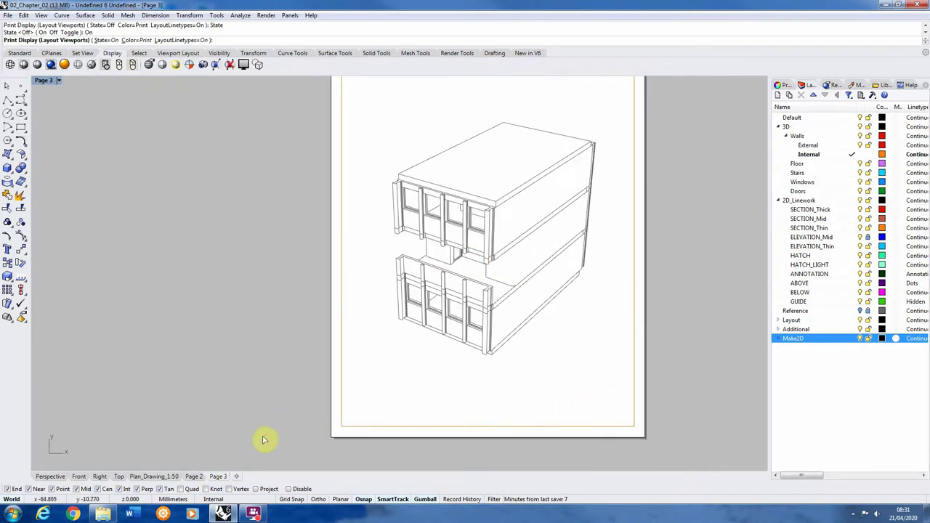
{"action": "scroll", "coordinate": [269, 436], "scroll_direction": "down", "scroll_amount": 3}
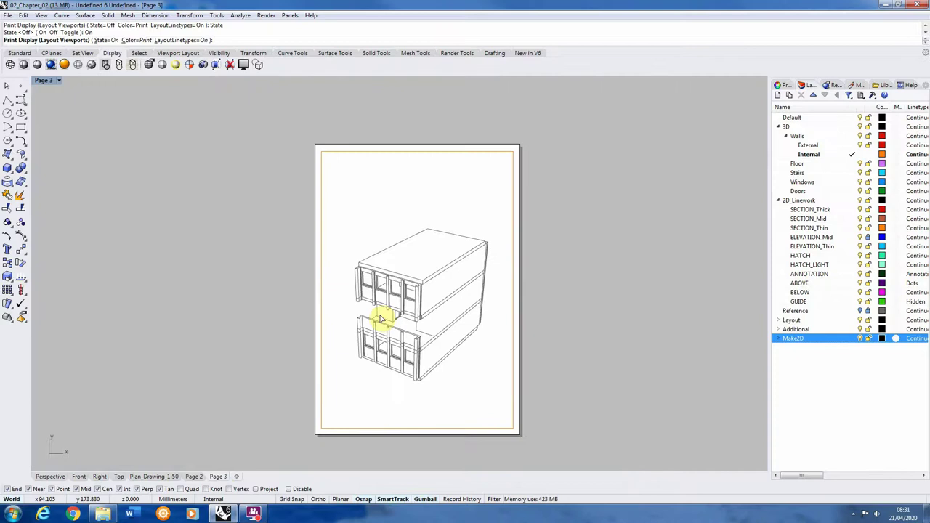
Switch to the Perspective view and delete the ELEVATION_Thin curves of the flat Make2D drawing.
{"action": "left_click", "coordinate": [50, 476]}
{"action": "right_click_drag", "start_coordinate": [270, 262], "coordinate": [206, 378]}
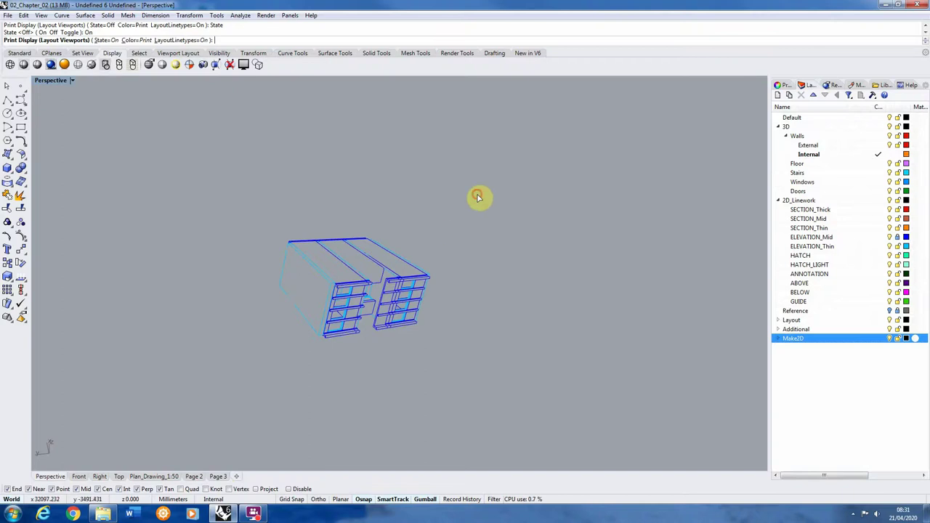
{"action": "right_click_drag", "start_coordinate": [484, 203], "coordinate": [476, 229]}
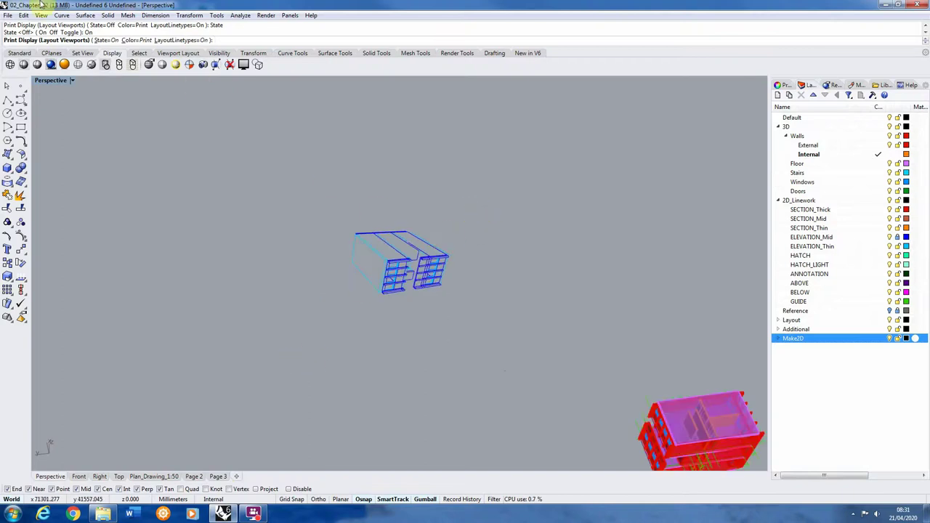
{"action": "left_click_drag", "start_coordinate": [510, 210], "coordinate": [232, 365]}
{"action": "key", "text": "Delete"}
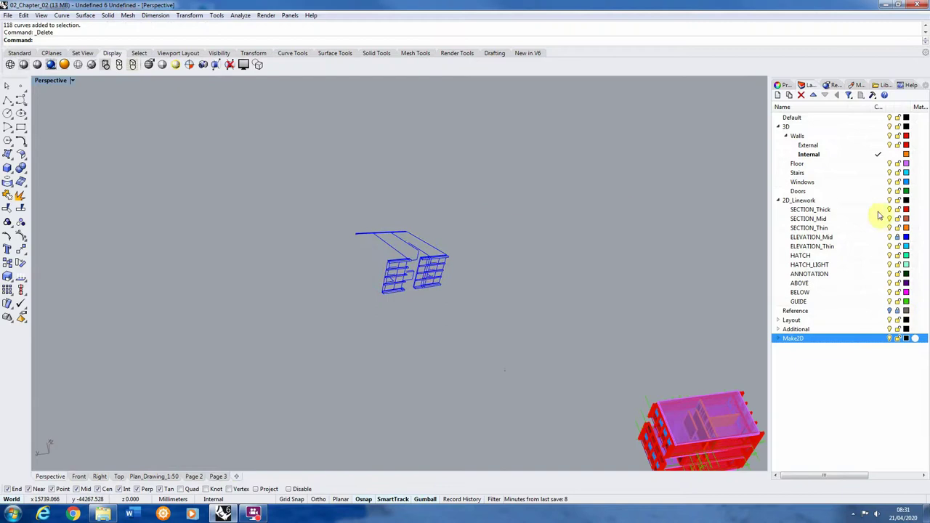
Unlock the ELEVATION_Mid layer and delete the wall curves left from the flat Make2D drawing.
{"action": "left_click", "coordinate": [898, 239]}
{"action": "left_click_drag", "start_coordinate": [500, 187], "coordinate": [240, 366]}
{"action": "key", "text": "Delete"}
Turn off the 2D_Linework layer and frame the 3D building in the Perspective view.
{"action": "right_click_drag", "start_coordinate": [486, 334], "coordinate": [668, 231]}
{"action": "right_click_drag", "start_coordinate": [626, 276], "coordinate": [659, 187]}
{"action": "scroll", "coordinate": [617, 250], "scroll_direction": "up", "scroll_amount": 3}
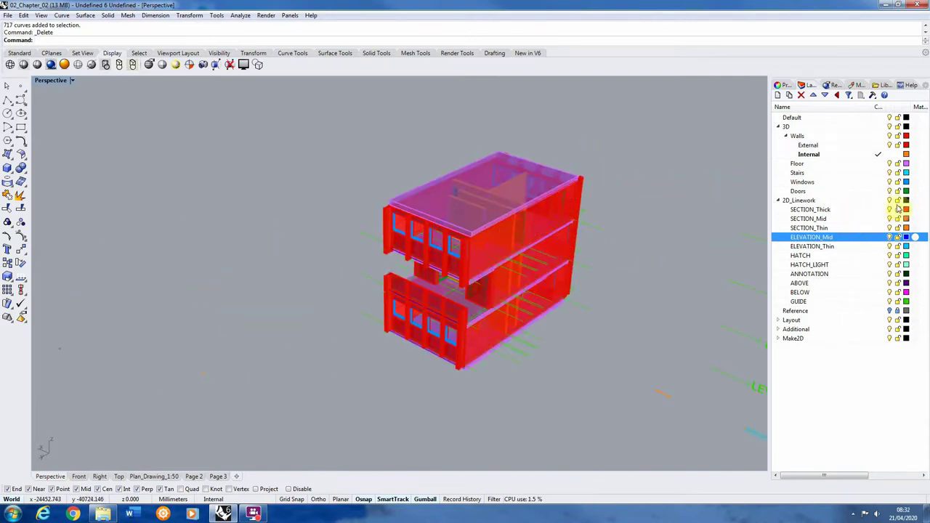
{"action": "left_click", "coordinate": [872, 201]}
{"action": "scroll", "coordinate": [431, 253], "scroll_direction": "down", "scroll_amount": 2}
{"action": "scroll", "coordinate": [477, 239], "scroll_direction": "up", "scroll_amount": 3}
{"action": "scroll", "coordinate": [447, 225], "scroll_direction": "down", "scroll_amount": 3}
{"action": "right_click_drag", "start_coordinate": [448, 226], "coordinate": [531, 221]}
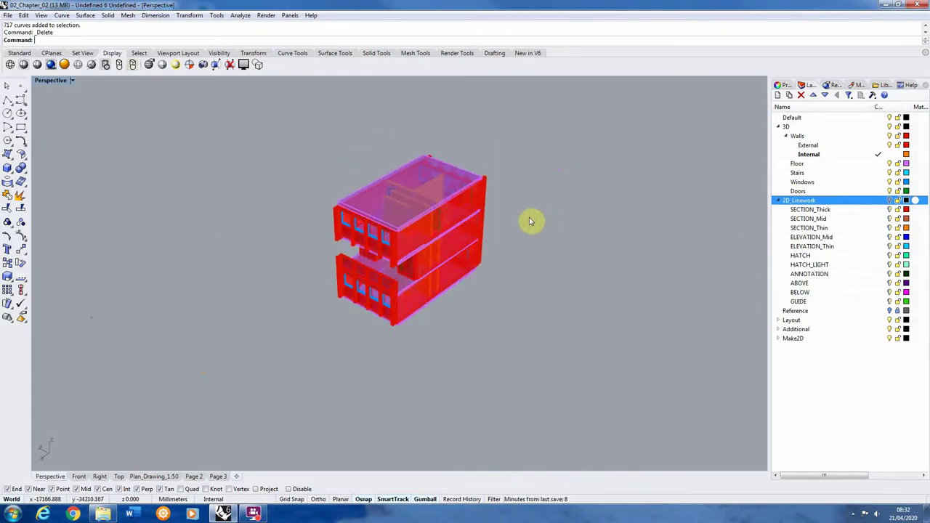
Show all four viewports and create a rectangular clipping plane in the Top view, larger than the building plan on all sides.
{"action": "scroll", "coordinate": [380, 208], "scroll_direction": "up", "scroll_amount": 6}
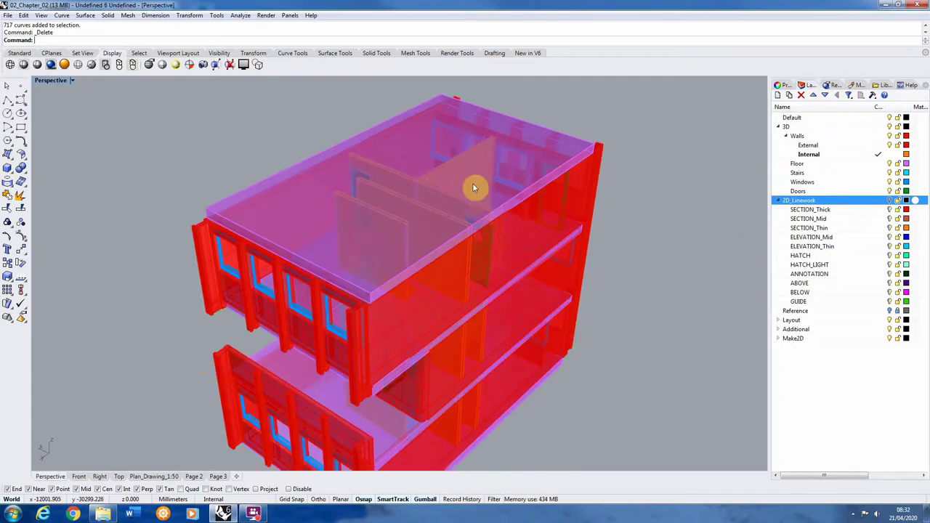
{"action": "scroll", "coordinate": [451, 287], "scroll_direction": "down", "scroll_amount": 4}
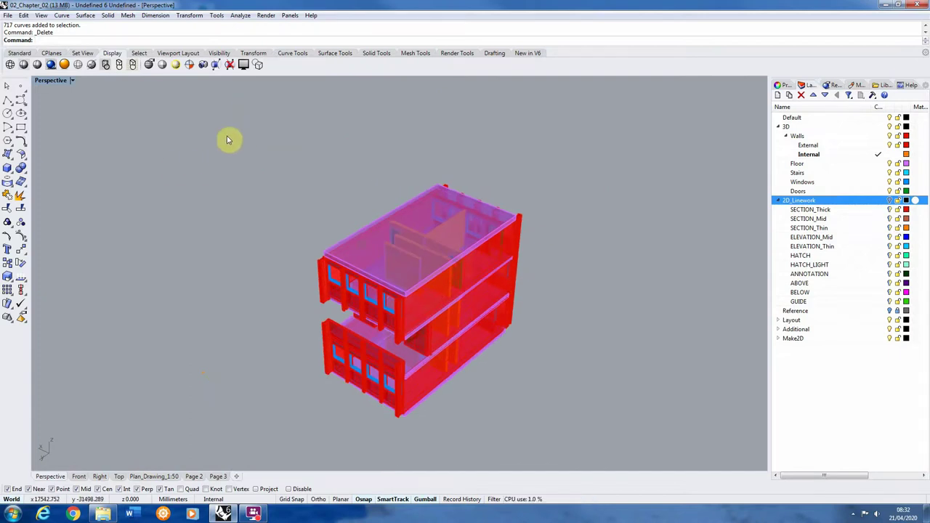
{"action": "double_click", "coordinate": [61, 84]}
{"action": "scroll", "coordinate": [170, 170], "scroll_direction": "down", "scroll_amount": 5}
{"action": "scroll", "coordinate": [194, 185], "scroll_direction": "up", "scroll_amount": 6}
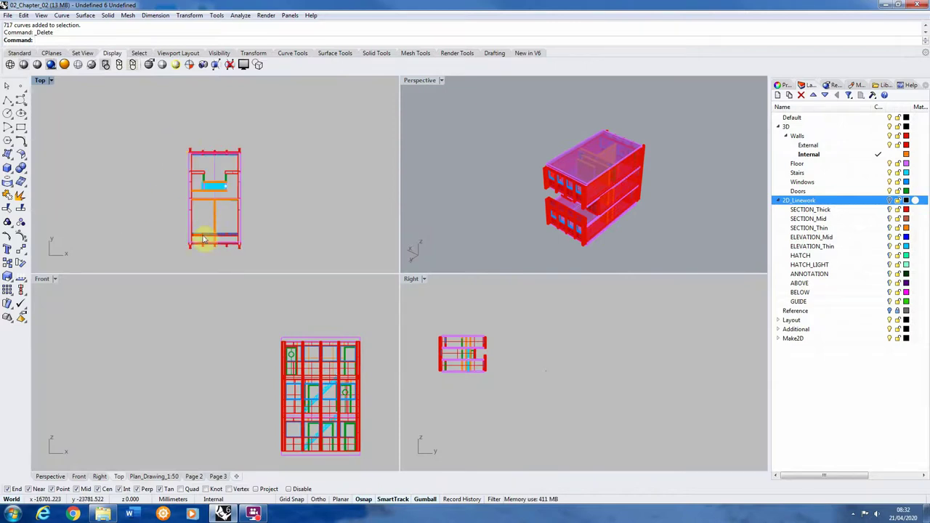
{"action": "scroll", "coordinate": [234, 102], "scroll_direction": "down", "scroll_amount": 3}
{"action": "scroll", "coordinate": [231, 144], "scroll_direction": "up", "scroll_amount": 3}
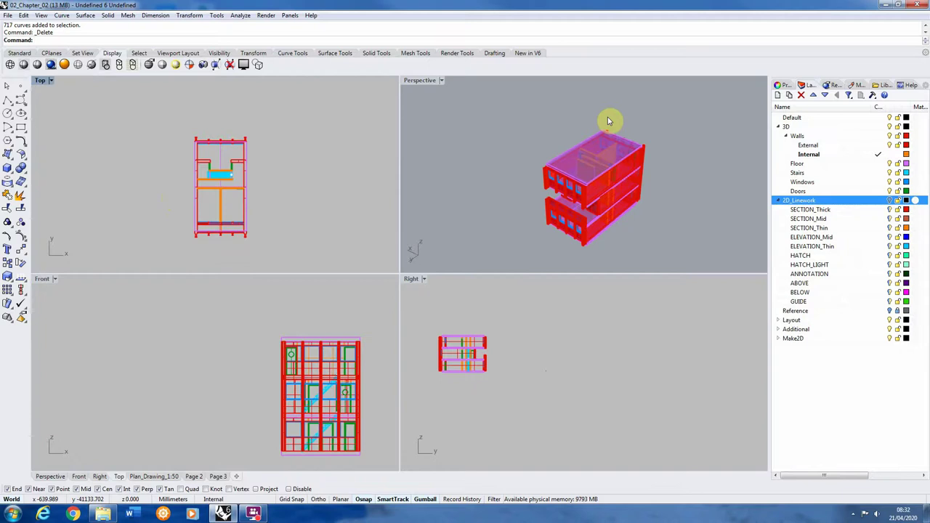
{"action": "left_click", "coordinate": [93, 106]}
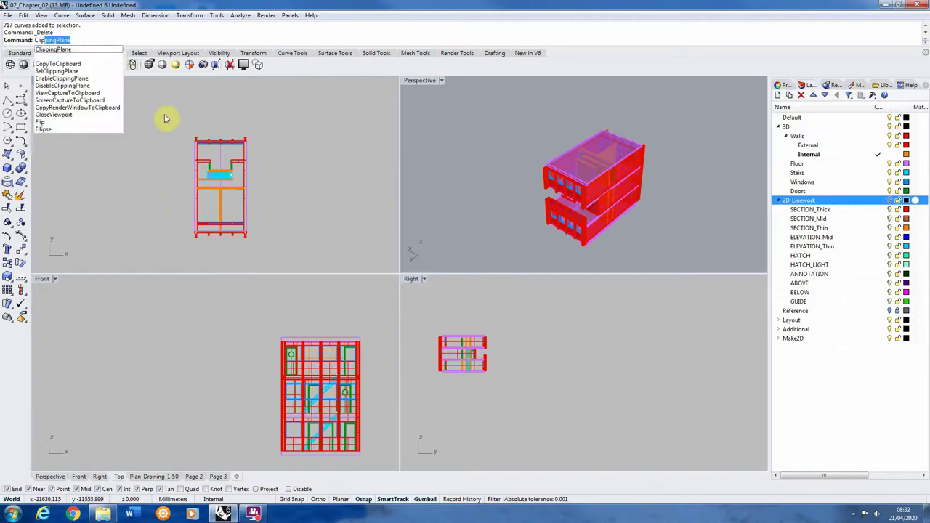
{"action": "key", "text": "Return"}
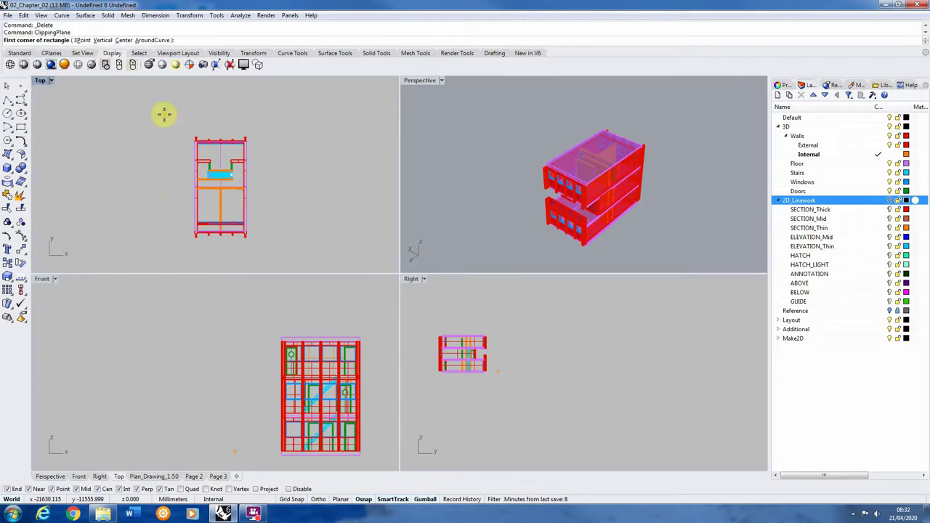
{"action": "left_click", "coordinate": [154, 111]}
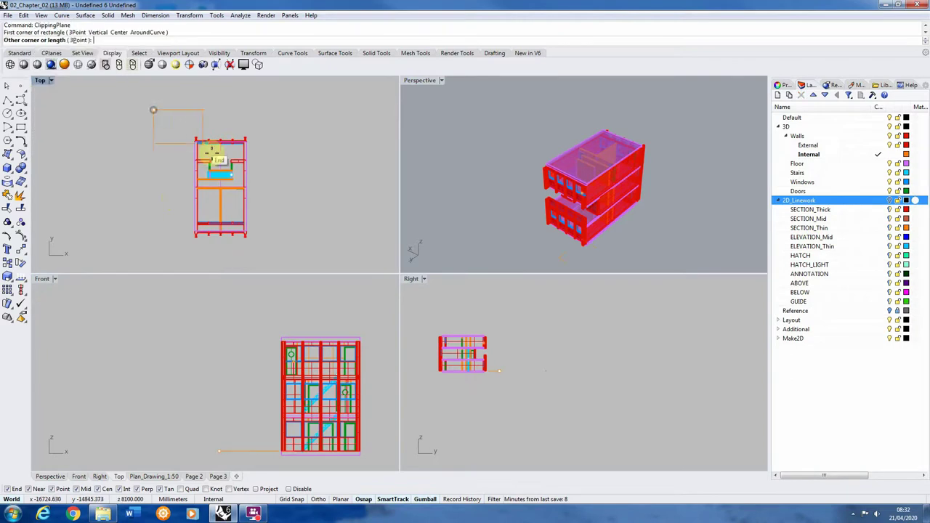
{"action": "left_click", "coordinate": [282, 263]}
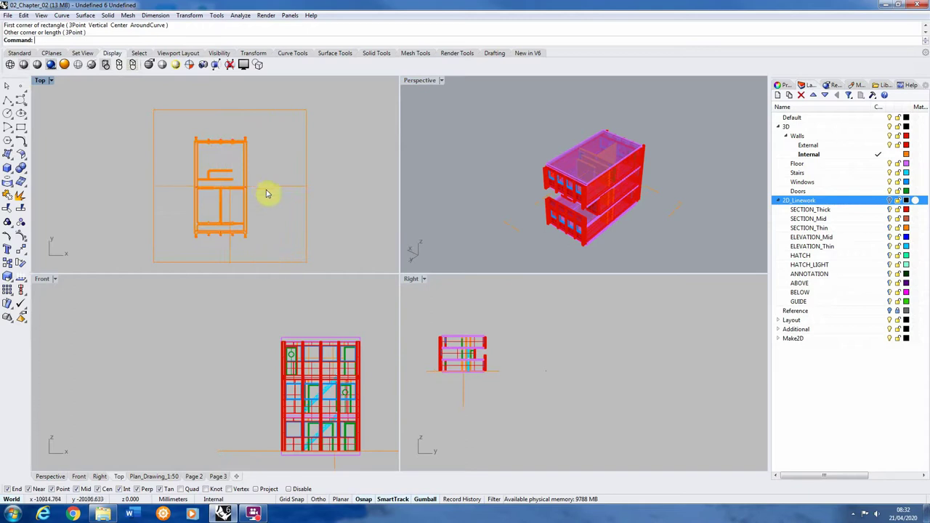
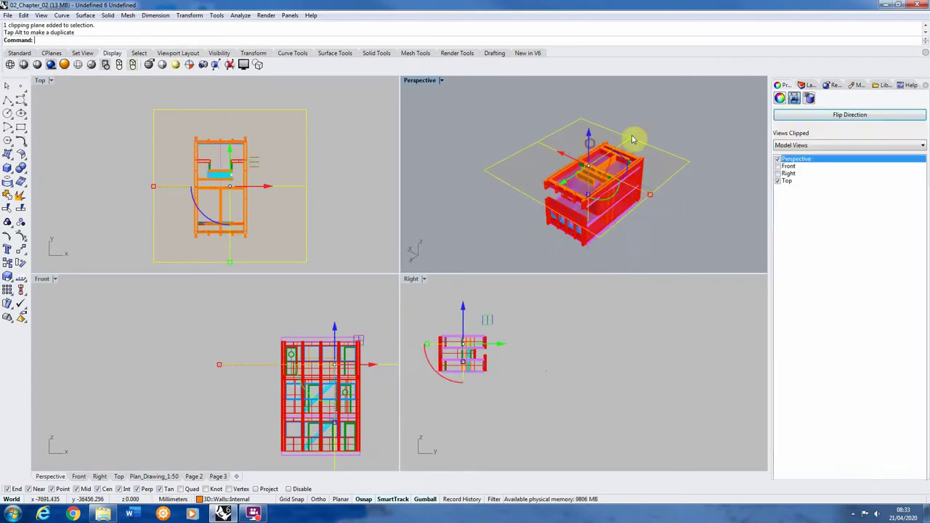
Limit the clipping plane to the Perspective view only and set its height to cut through the top storey's walls.
{"action": "left_click", "coordinate": [777, 172]}
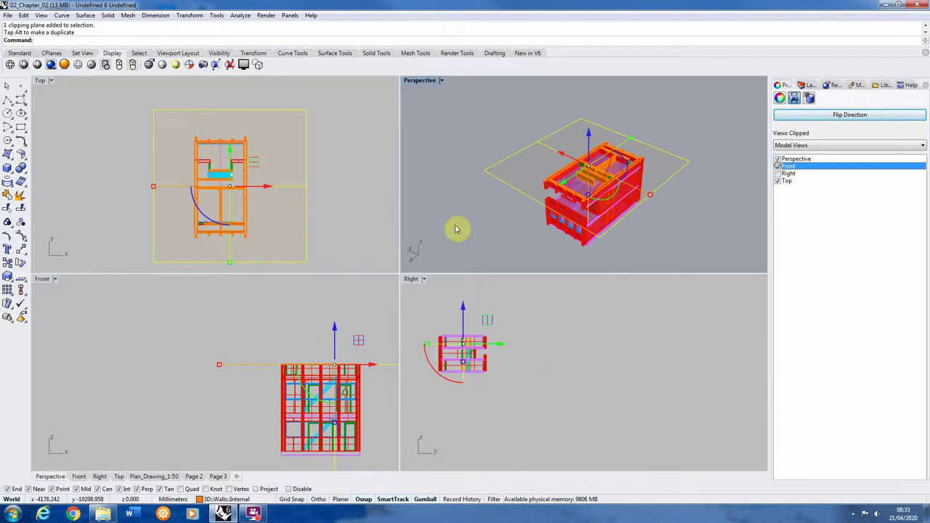
{"action": "left_click_drag", "start_coordinate": [336, 338], "coordinate": [374, 327]}
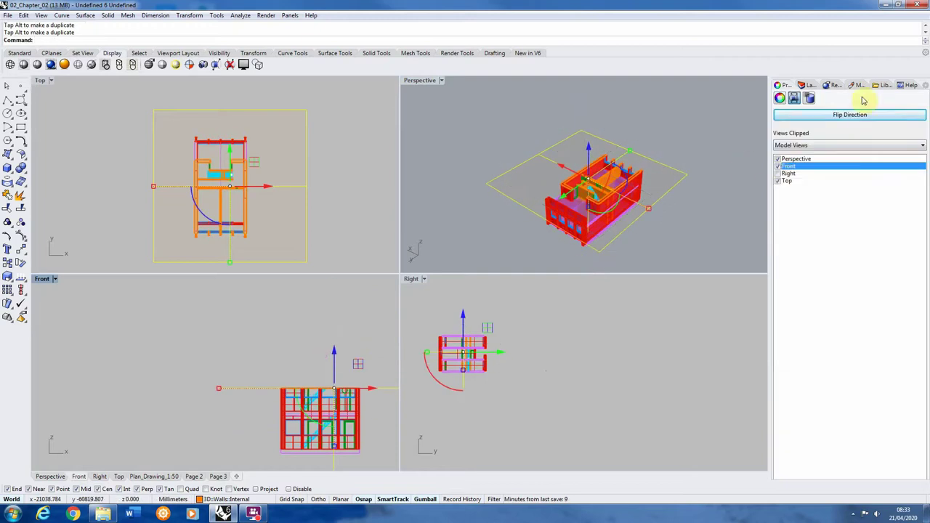
{"action": "left_click", "coordinate": [778, 173]}
{"action": "left_click", "coordinate": [779, 182]}
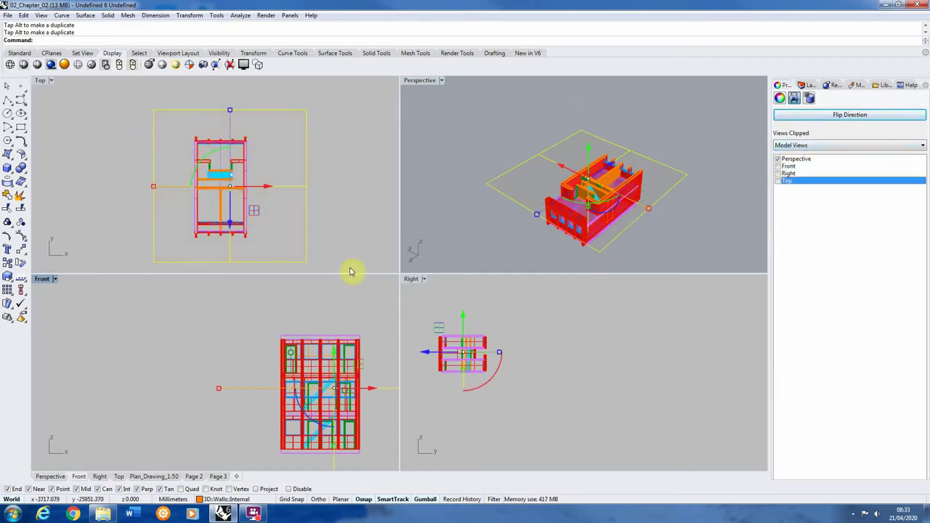
{"action": "left_click_drag", "start_coordinate": [333, 370], "coordinate": [313, 341]}
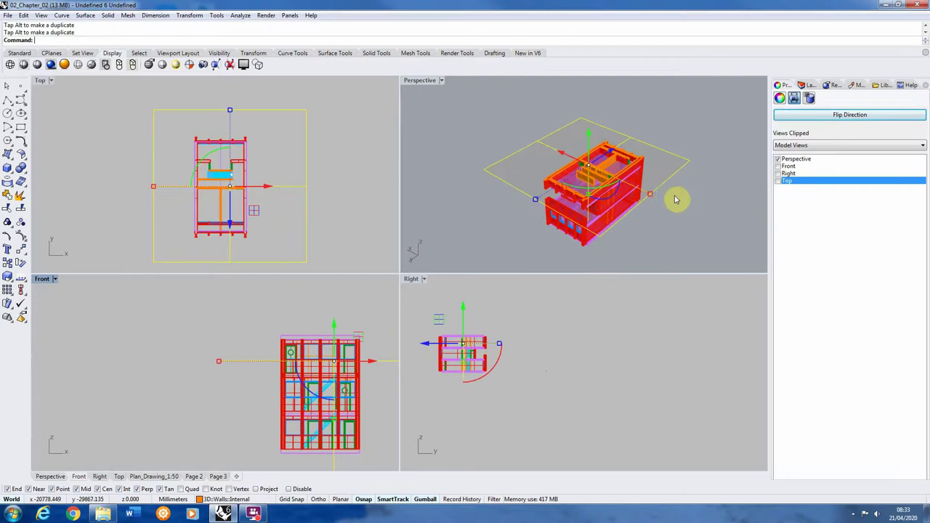
Maximize the Perspective view, select the whole building with its clipping plane, and generate the Make2D drawing.
{"action": "scroll", "coordinate": [675, 199], "scroll_direction": "up", "scroll_amount": 3}
{"action": "scroll", "coordinate": [610, 152], "scroll_direction": "down", "scroll_amount": 3}
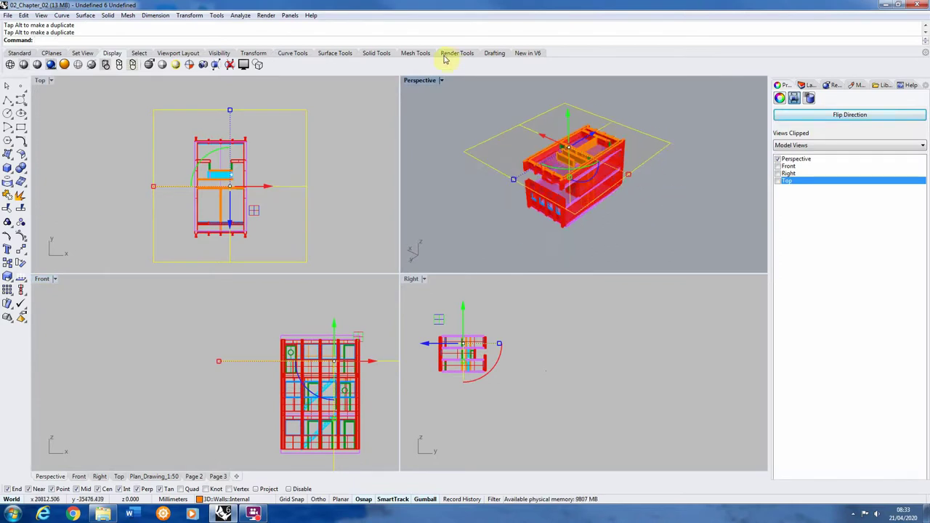
{"action": "double_click", "coordinate": [420, 80]}
{"action": "right_click_drag", "start_coordinate": [167, 304], "coordinate": [476, 330]}
{"action": "left_click", "coordinate": [588, 332]}
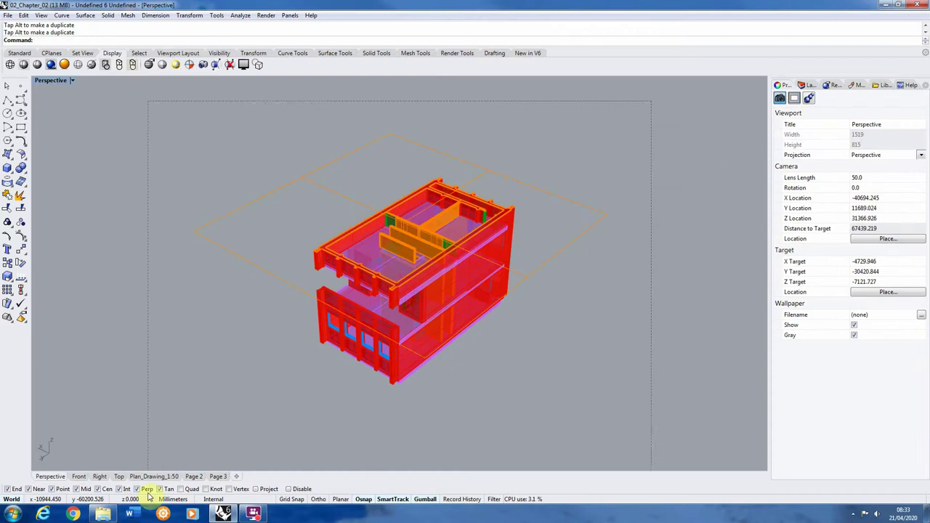
{"action": "left_click_drag", "start_coordinate": [651, 91], "coordinate": [203, 429]}
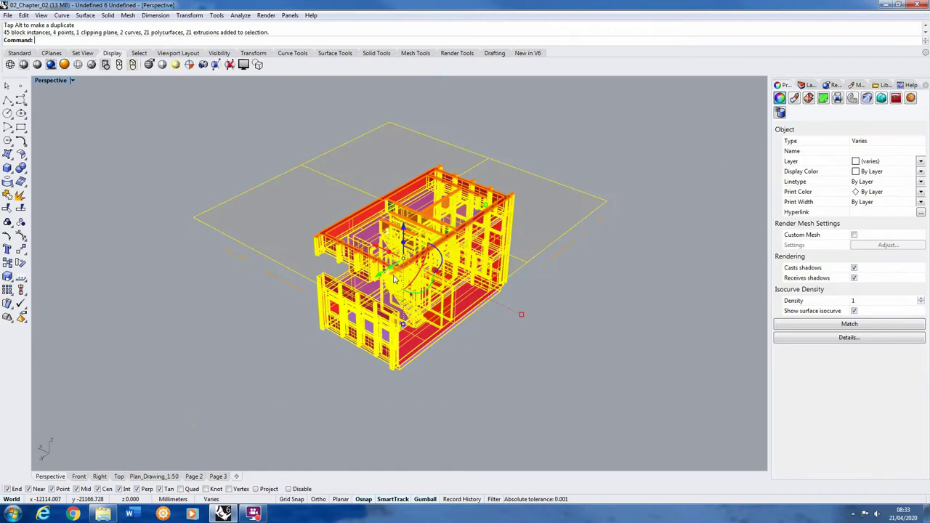
{"action": "type", "text": "e"}
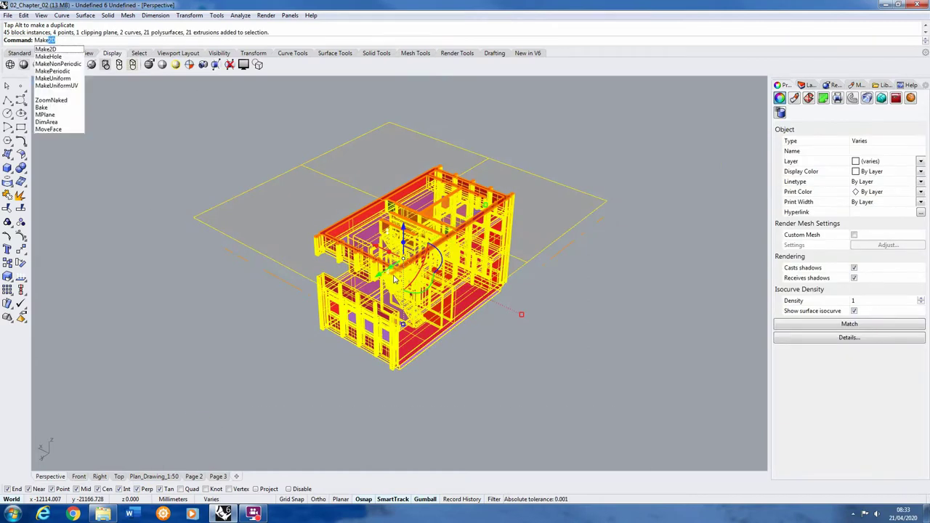
{"action": "key", "text": "Return"}
{"action": "left_click", "coordinate": [431, 363]}
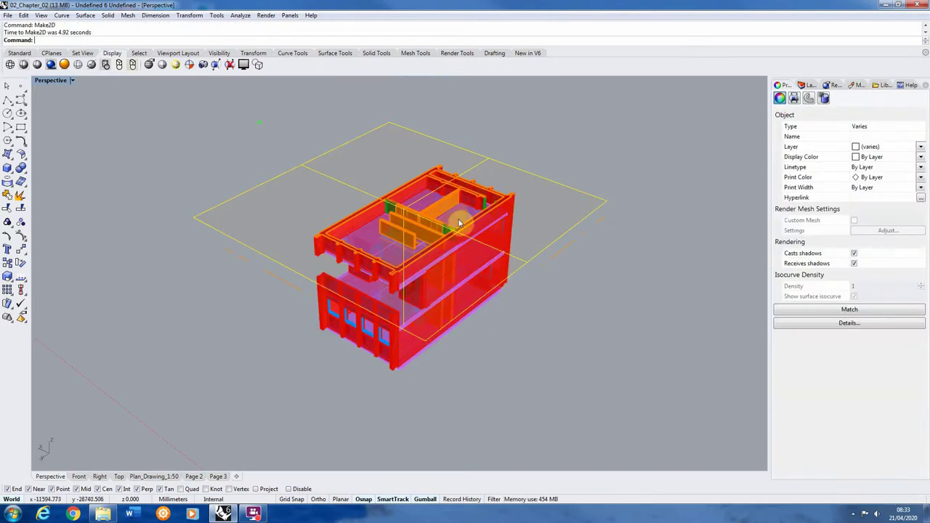
Maximize the Top view, deselect the new curves and examine the Make2D drawing of the cut building.
{"action": "double_click", "coordinate": [62, 81]}
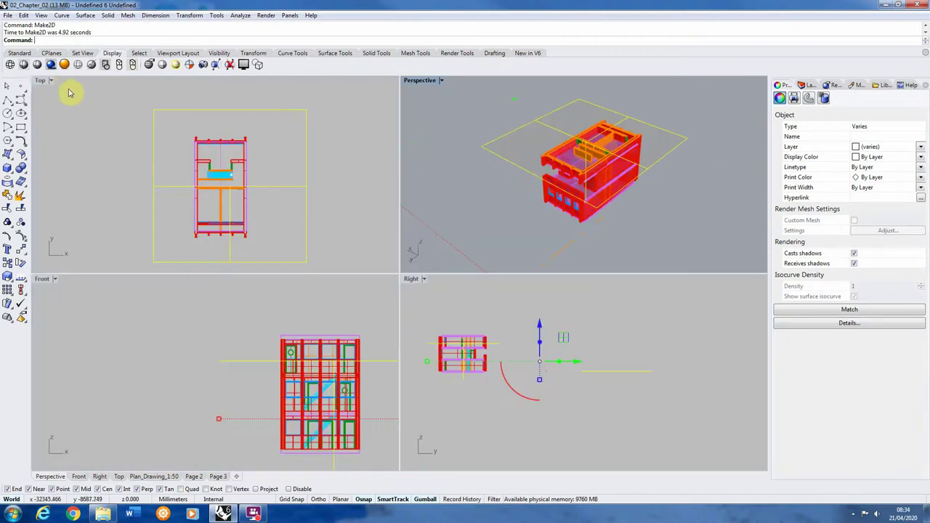
{"action": "double_click", "coordinate": [40, 81]}
{"action": "scroll", "coordinate": [443, 243], "scroll_direction": "down", "scroll_amount": 5}
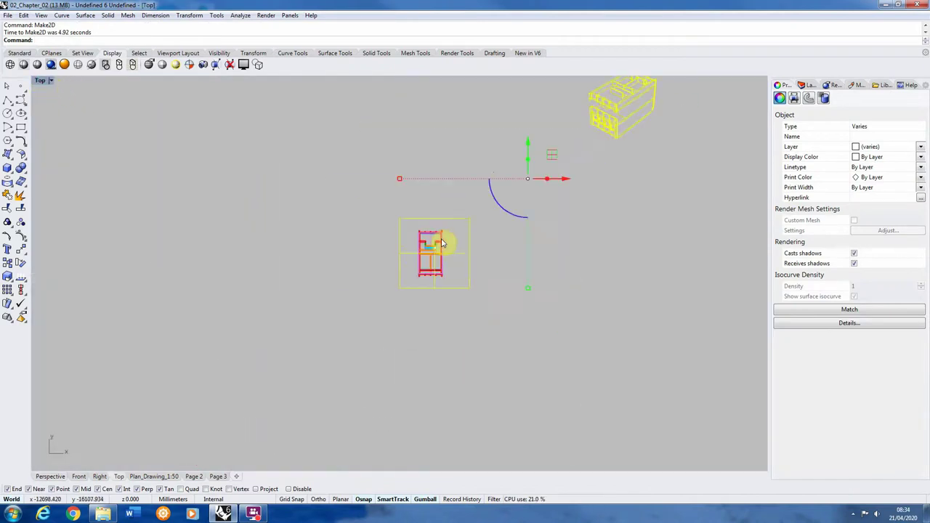
{"action": "scroll", "coordinate": [545, 164], "scroll_direction": "up", "scroll_amount": 6}
{"action": "left_click", "coordinate": [607, 221]}
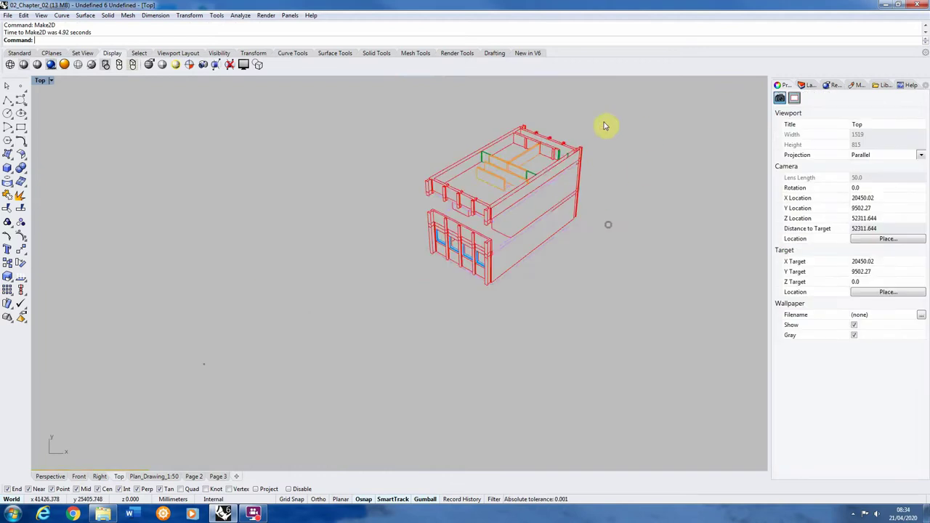
{"action": "scroll", "coordinate": [580, 167], "scroll_direction": "up", "scroll_amount": 3}
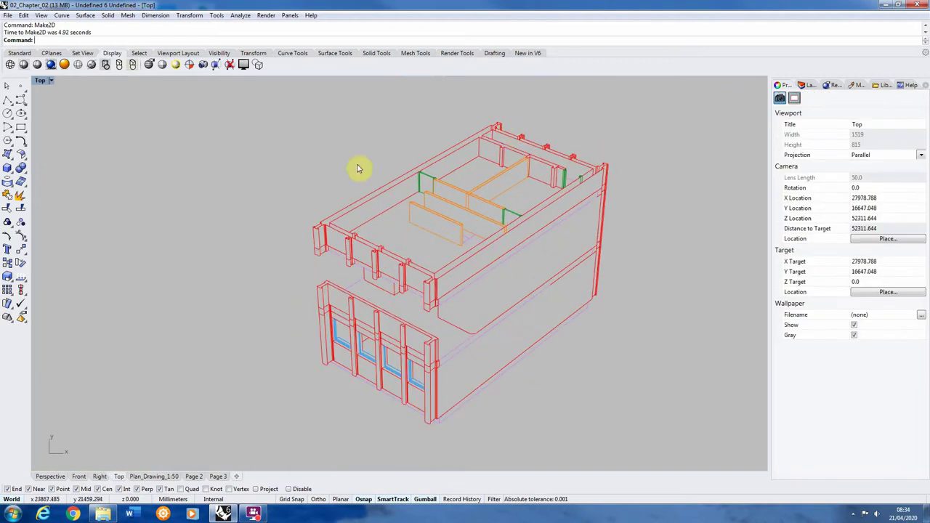
{"action": "scroll", "coordinate": [400, 274], "scroll_direction": "down", "scroll_amount": 5}
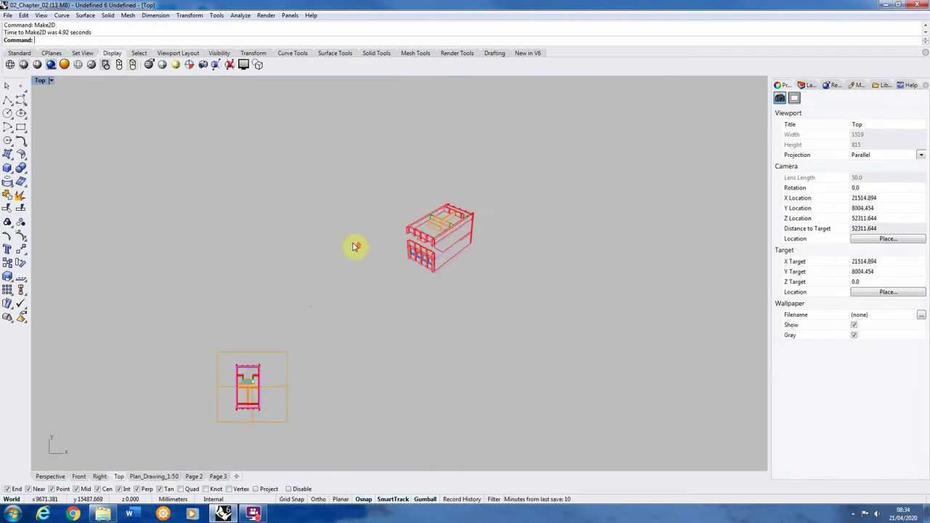
{"action": "scroll", "coordinate": [581, 143], "scroll_direction": "up", "scroll_amount": 2}
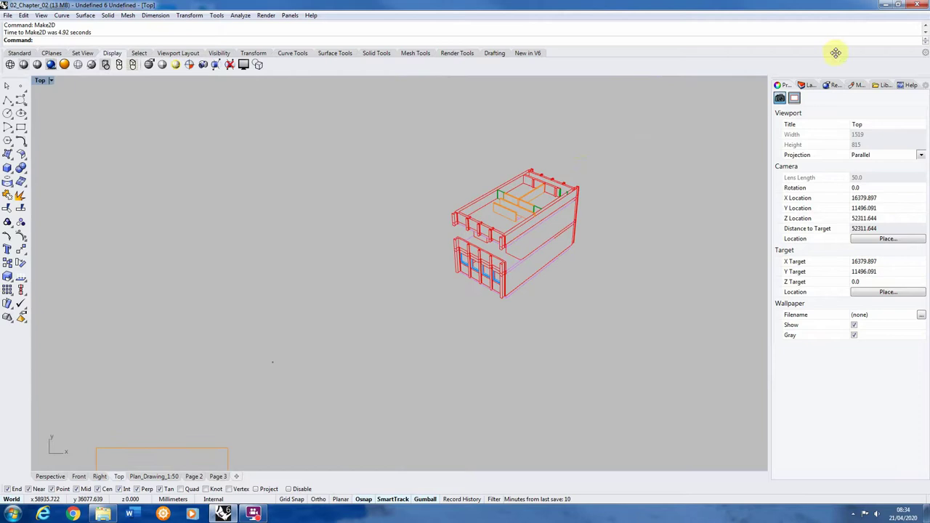
Display the layer list and expand the Make2D layer to show its Curves and ClippingPlaneIntersections sublayers.
{"action": "left_click", "coordinate": [802, 85]}
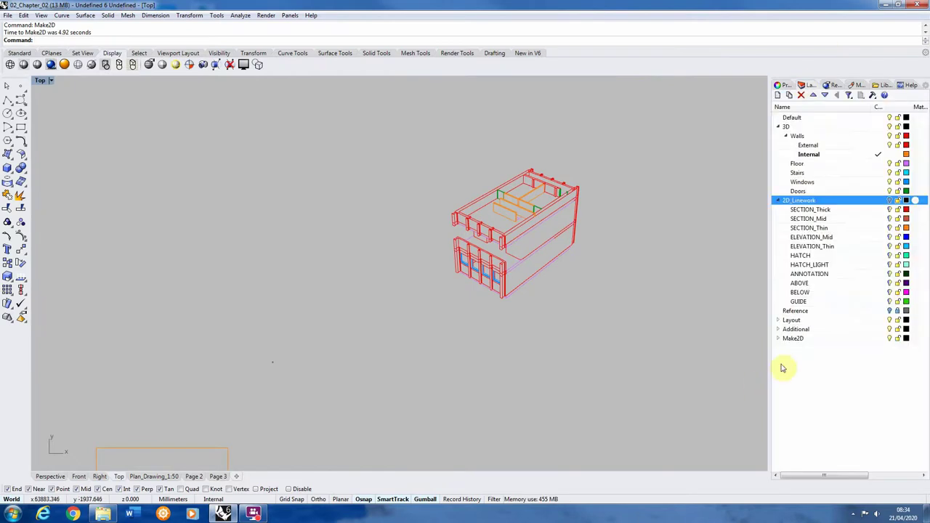
{"action": "left_click", "coordinate": [779, 339]}
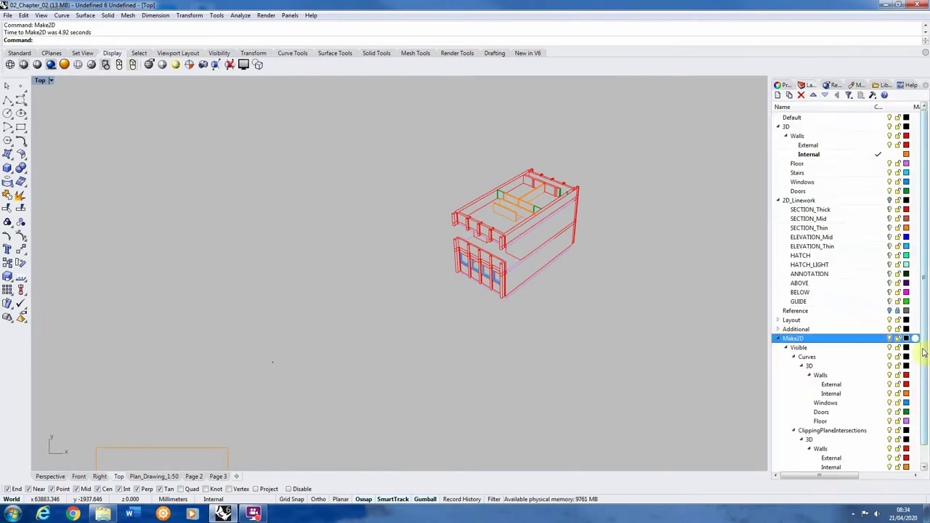
{"action": "scroll", "coordinate": [857, 352], "scroll_direction": "down", "scroll_amount": 1}
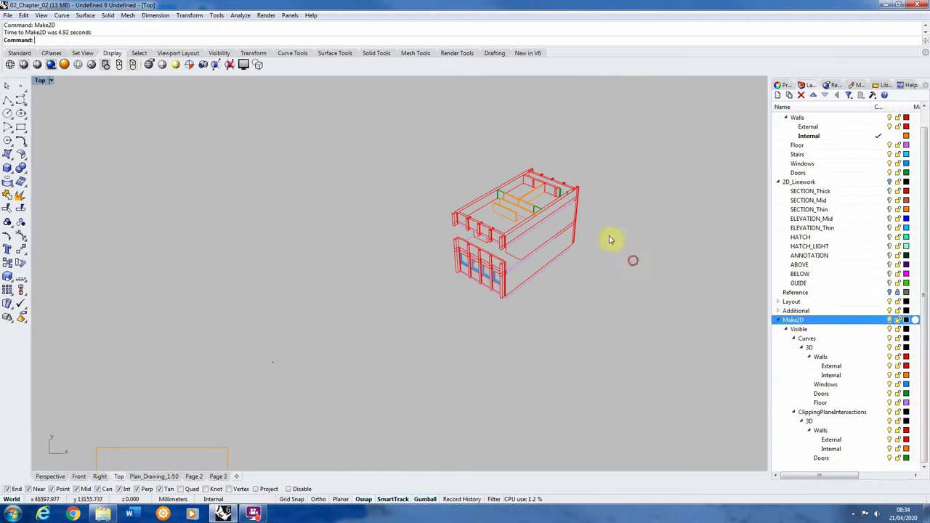
Toggle the ClippingPlaneIntersections layer off and on repeatedly to compare the cut lines with the rest of the drawing.
{"action": "scroll", "coordinate": [540, 188], "scroll_direction": "up", "scroll_amount": 4}
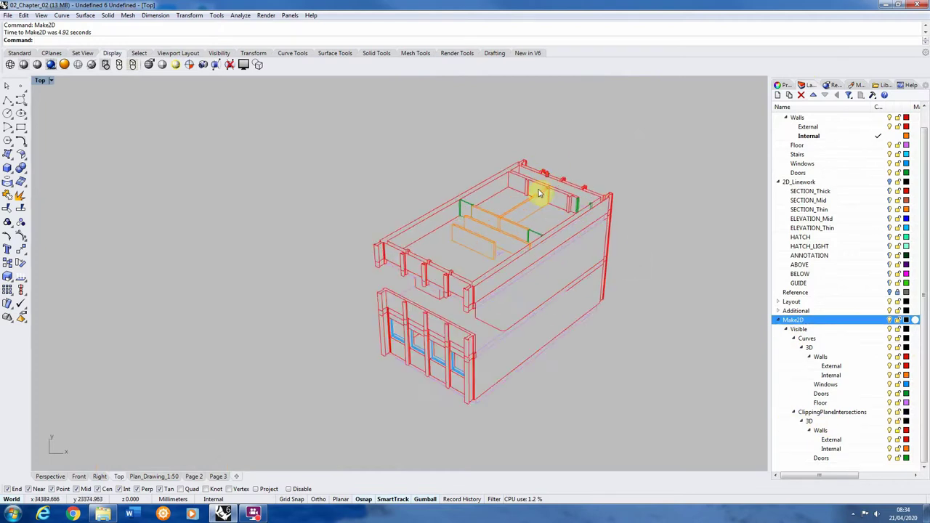
{"action": "left_click", "coordinate": [890, 414]}
{"action": "left_click", "coordinate": [890, 413]}
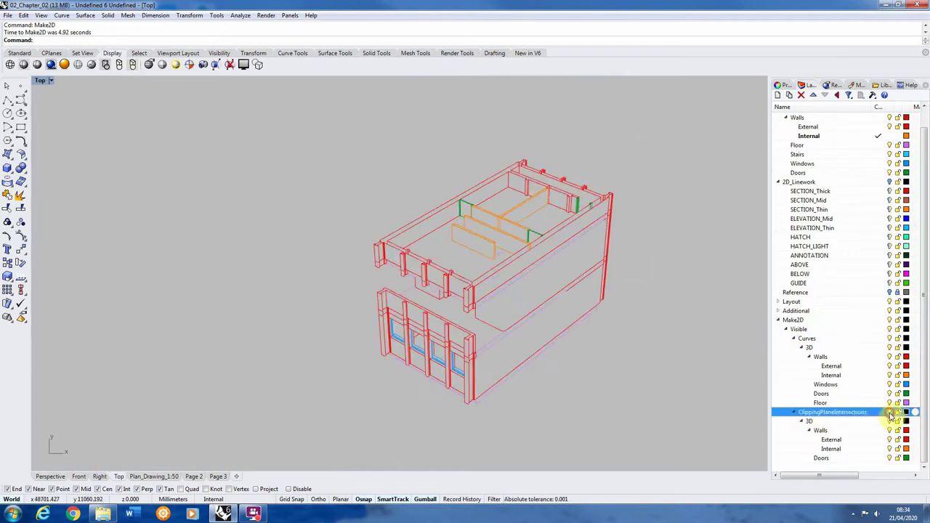
{"action": "left_click", "coordinate": [890, 414]}
{"action": "left_click", "coordinate": [890, 413]}
{"action": "left_click", "coordinate": [890, 413]}
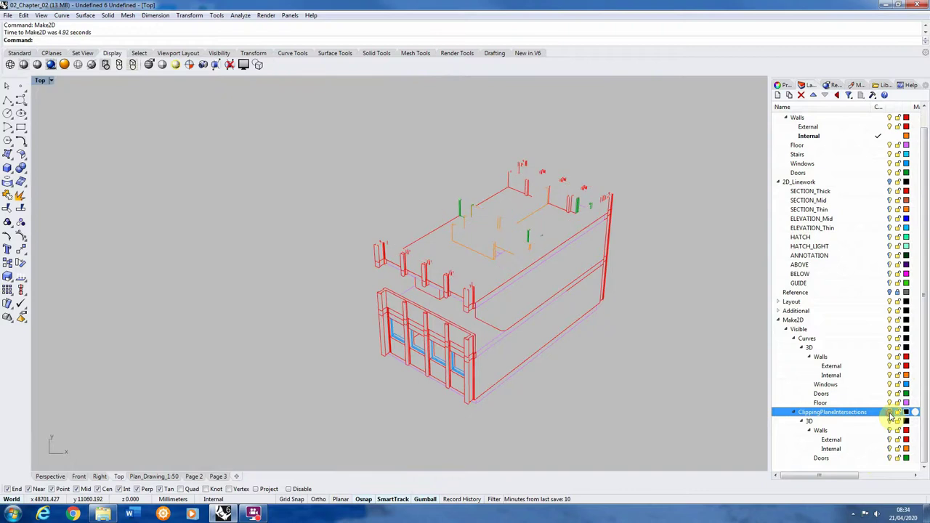
{"action": "left_click", "coordinate": [890, 413]}
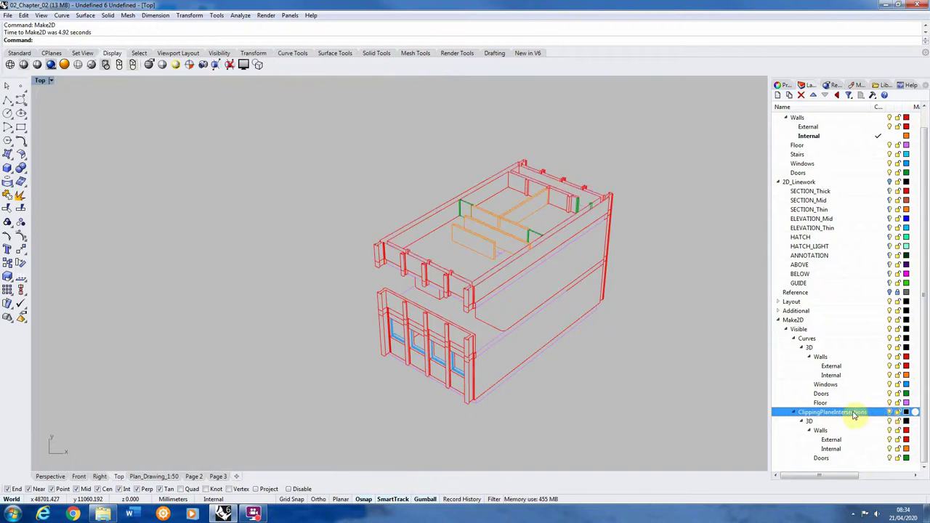
{"action": "right_click_drag", "start_coordinate": [431, 266], "coordinate": [494, 270]}
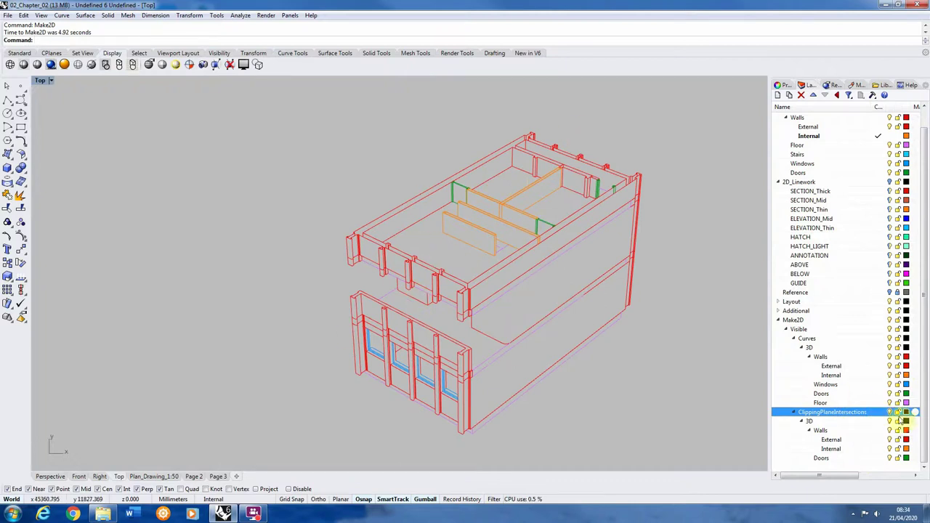
{"action": "left_click", "coordinate": [889, 412]}
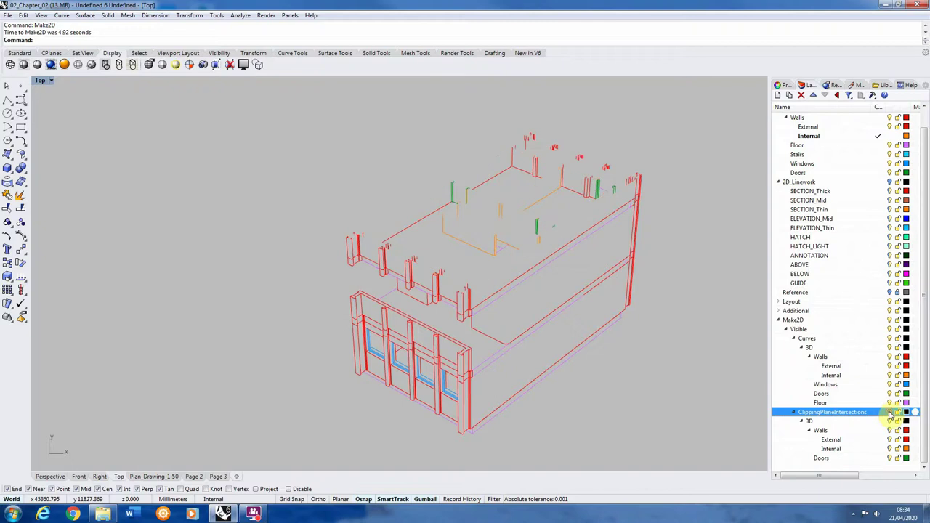
{"action": "left_click", "coordinate": [889, 412]}
{"action": "left_click", "coordinate": [889, 412]}
{"action": "left_click", "coordinate": [889, 412]}
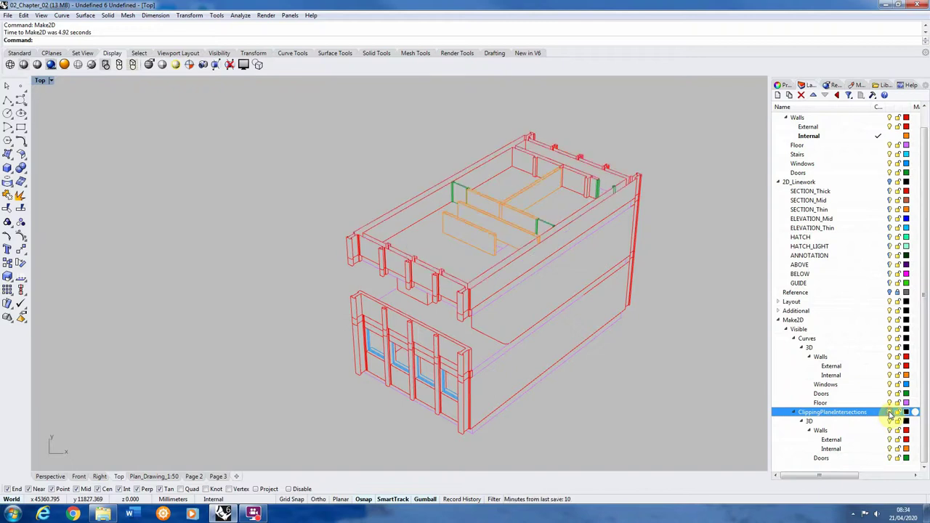
{"action": "left_click", "coordinate": [889, 412]}
{"action": "left_click", "coordinate": [890, 412]}
{"action": "left_click", "coordinate": [889, 412]}
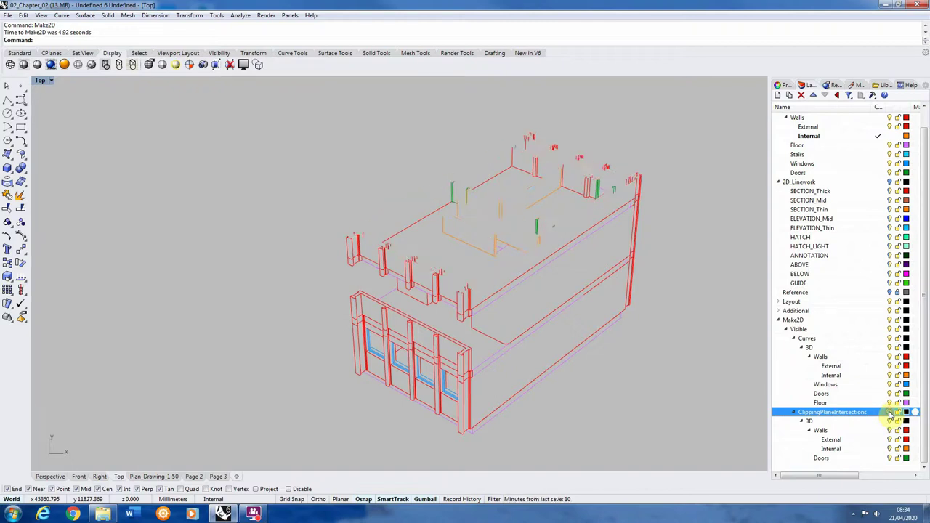
Turn the ClippingPlaneIntersections layer back on and delete the whole perspective Make2D drawing from the Top view.
{"action": "left_click", "coordinate": [889, 412]}
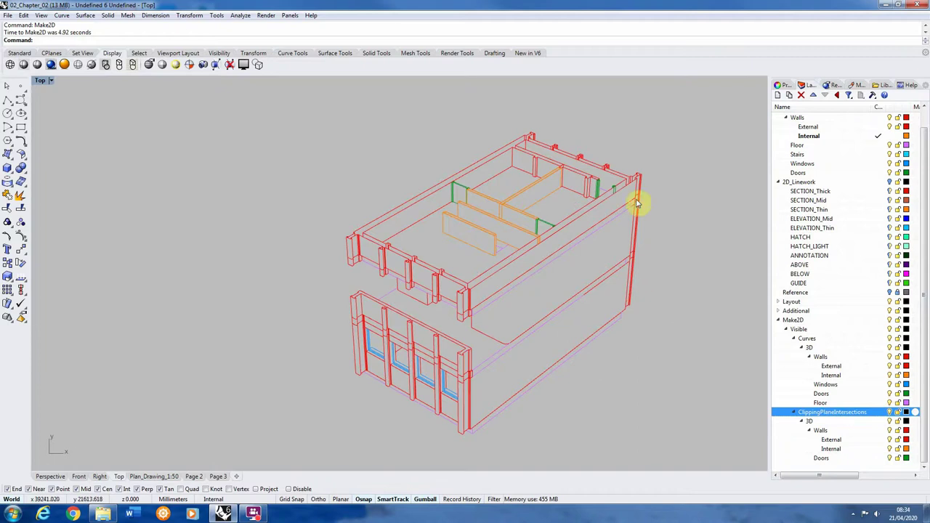
{"action": "scroll", "coordinate": [637, 197], "scroll_direction": "down", "scroll_amount": 5}
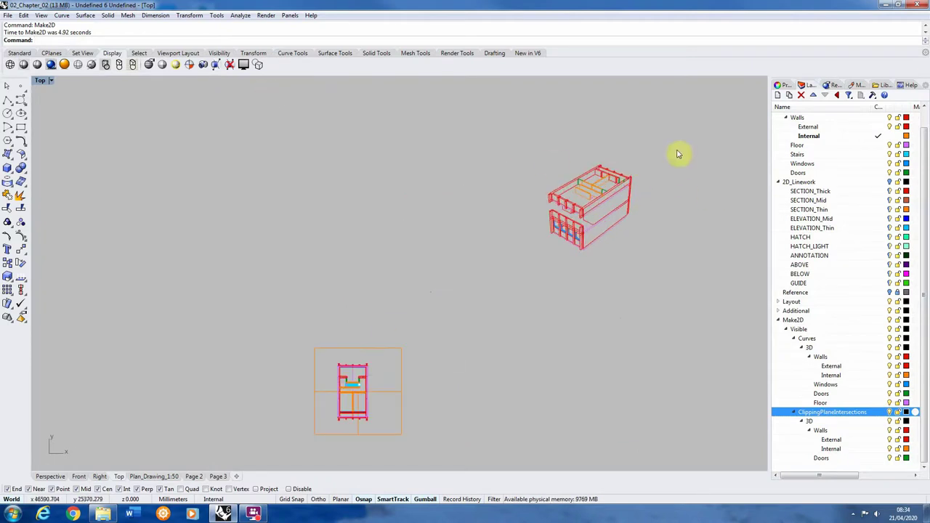
{"action": "left_click_drag", "start_coordinate": [679, 136], "coordinate": [499, 317]}
{"action": "key", "text": "Delete"}
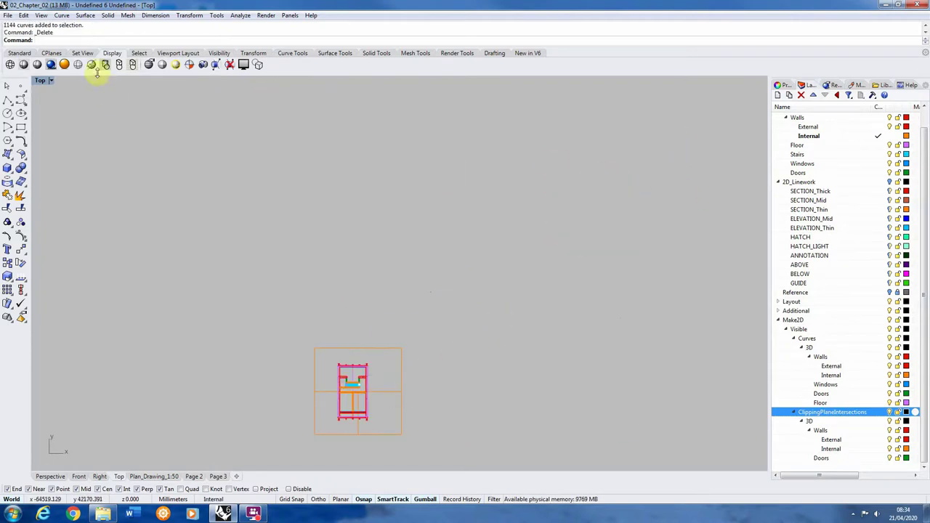
Restore the four-viewport layout and delete the horizontal clipping plane cutting the building.
{"action": "double_click", "coordinate": [42, 81]}
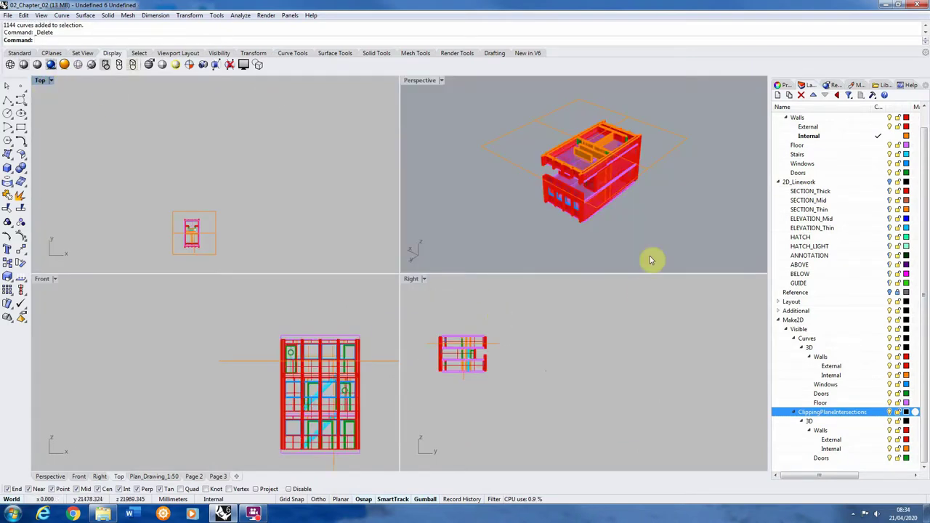
{"action": "left_click", "coordinate": [549, 128]}
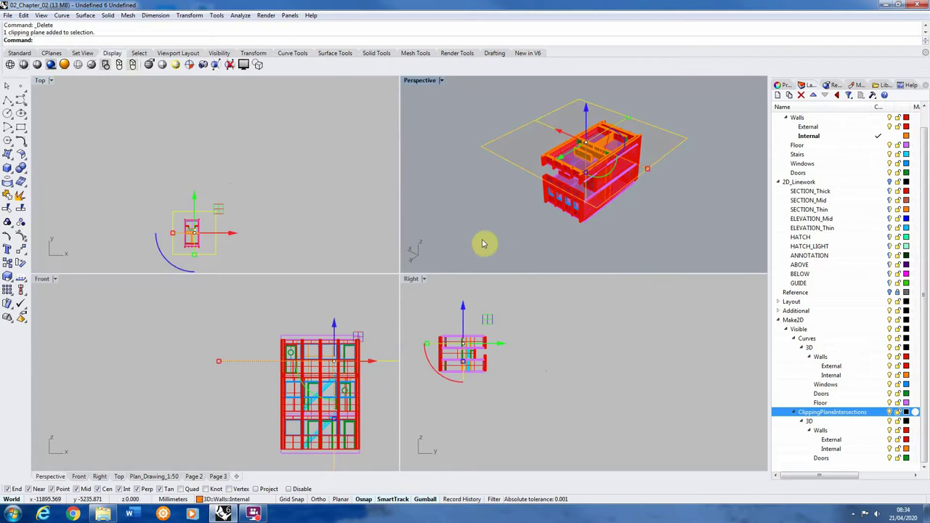
{"action": "key", "text": "Delete"}
Create a vertical clipping plane in the Right view with a rectangle enclosing the whole building.
{"action": "scroll", "coordinate": [574, 347], "scroll_direction": "down", "scroll_amount": 1}
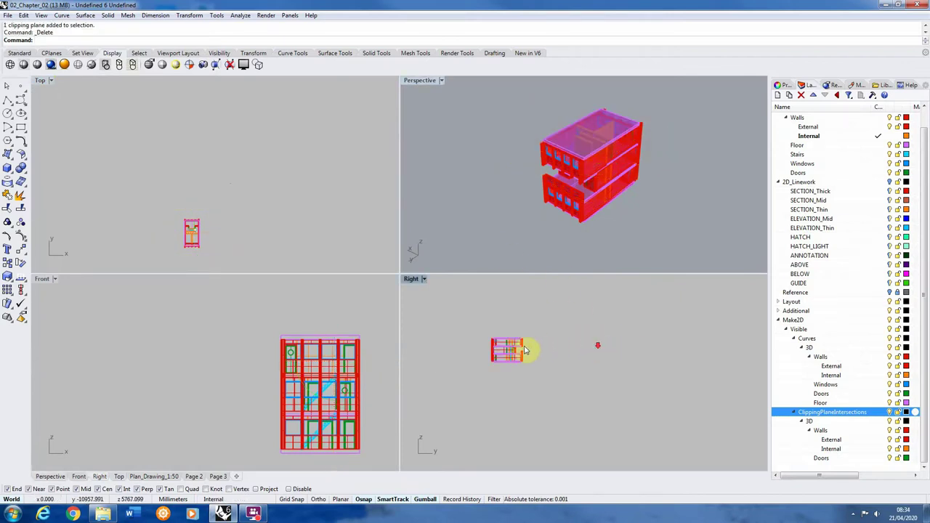
{"action": "scroll", "coordinate": [509, 359], "scroll_direction": "up", "scroll_amount": 5}
{"action": "scroll", "coordinate": [525, 415], "scroll_direction": "down", "scroll_amount": 1}
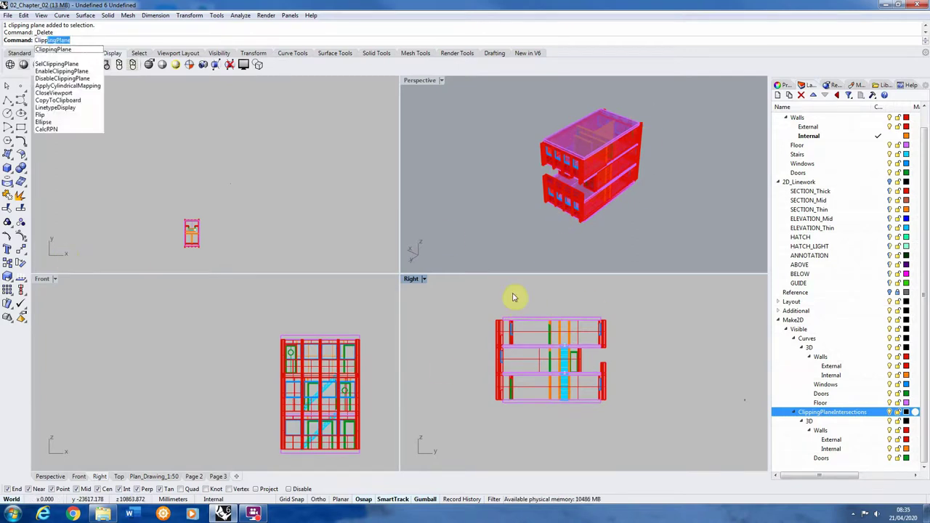
{"action": "key", "text": "Return"}
{"action": "left_click", "coordinate": [465, 290]}
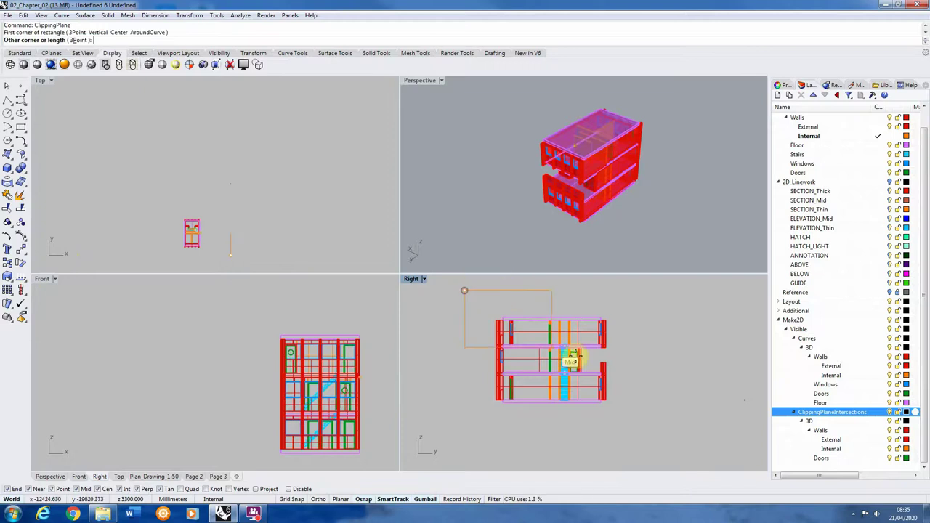
{"action": "left_click", "coordinate": [659, 430]}
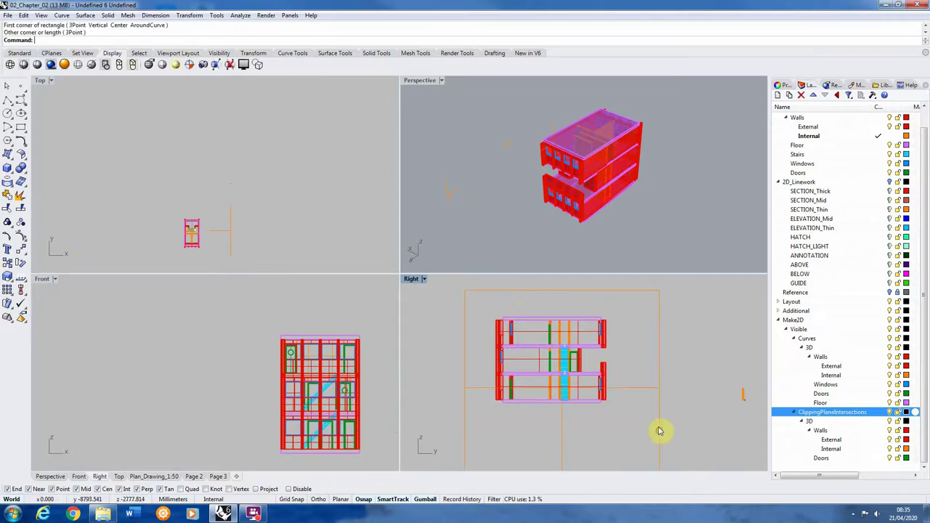
Select the vertical clipping plane, move it in the Top view so it cuts through the staircase, and deselect it.
{"action": "left_click", "coordinate": [784, 86]}
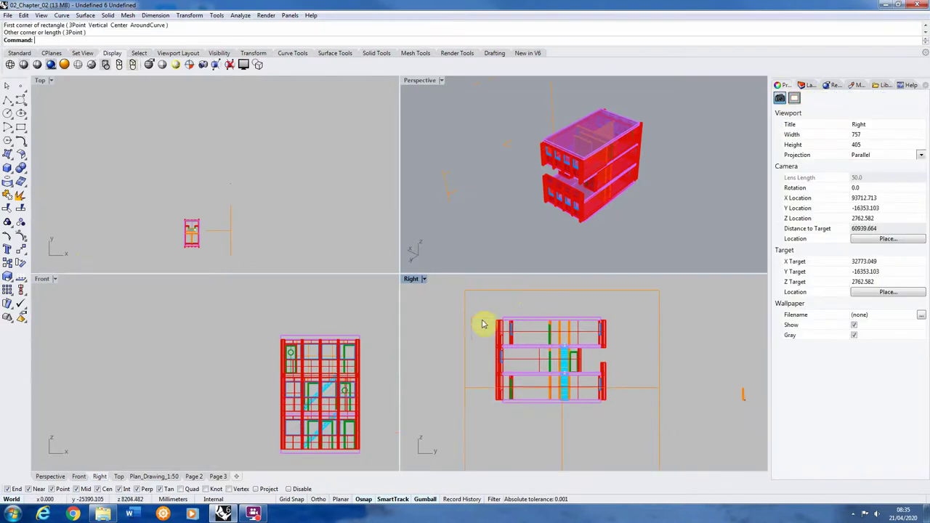
{"action": "left_click", "coordinate": [467, 292]}
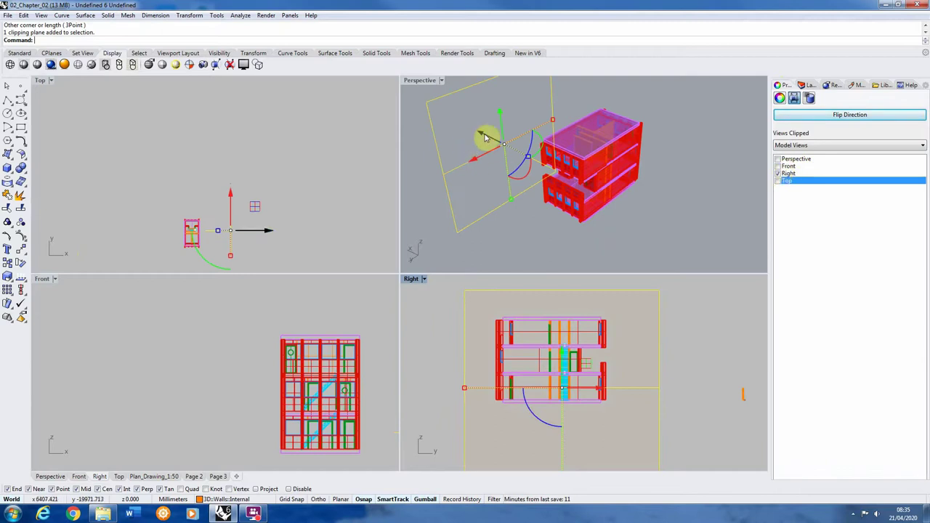
{"action": "middle_click", "coordinate": [223, 202]}
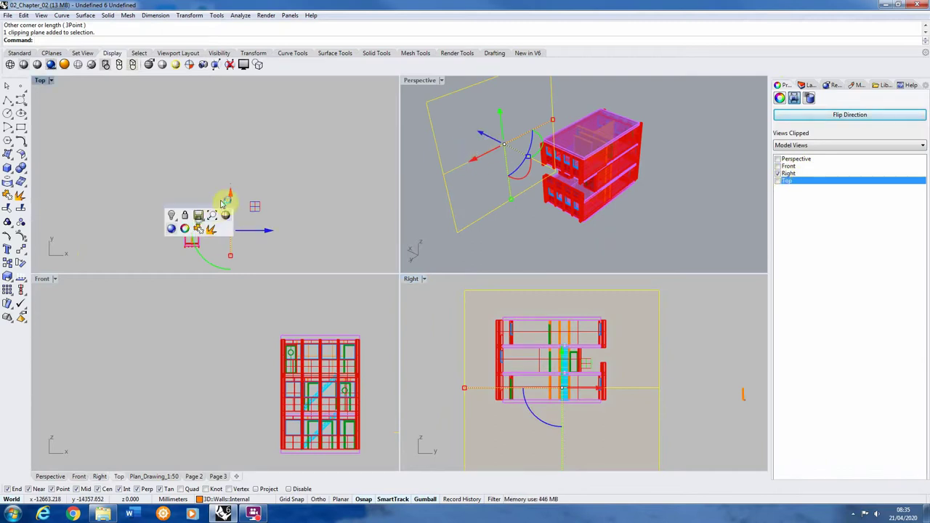
{"action": "left_click", "coordinate": [204, 155]}
{"action": "scroll", "coordinate": [201, 257], "scroll_direction": "up", "scroll_amount": 2}
{"action": "left_click_drag", "start_coordinate": [301, 163], "coordinate": [262, 236]}
{"action": "scroll", "coordinate": [191, 229], "scroll_direction": "up", "scroll_amount": 2}
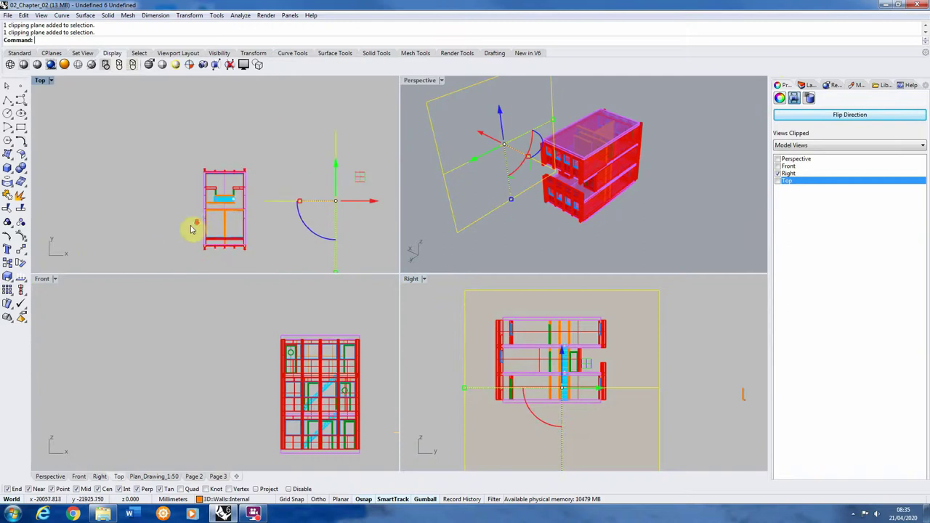
{"action": "left_click_drag", "start_coordinate": [371, 201], "coordinate": [269, 204]}
{"action": "scroll", "coordinate": [213, 216], "scroll_direction": "up", "scroll_amount": 6}
{"action": "scroll", "coordinate": [343, 196], "scroll_direction": "down", "scroll_amount": 3}
{"action": "left_click", "coordinate": [370, 193]}
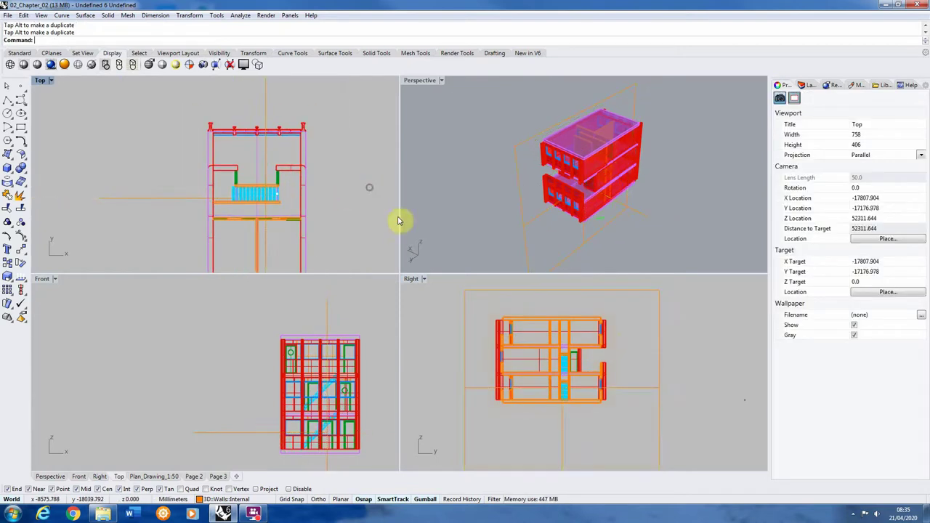
Select the building with its clipping plane in the Right view and generate a Make2D drawing using View projection and maintained source layers.
{"action": "scroll", "coordinate": [683, 341], "scroll_direction": "down", "scroll_amount": 2}
{"action": "scroll", "coordinate": [593, 369], "scroll_direction": "up", "scroll_amount": 5}
{"action": "scroll", "coordinate": [594, 369], "scroll_direction": "up", "scroll_amount": 2}
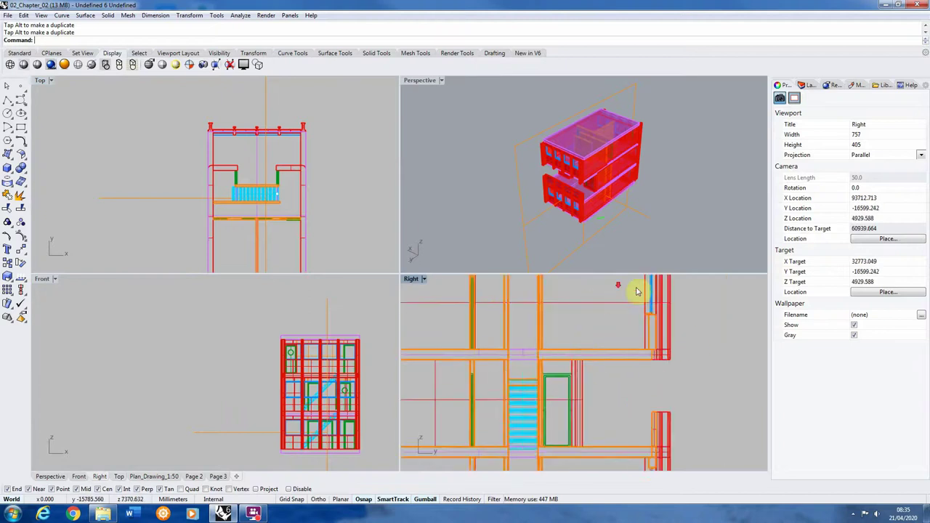
{"action": "scroll", "coordinate": [589, 440], "scroll_direction": "down", "scroll_amount": 5}
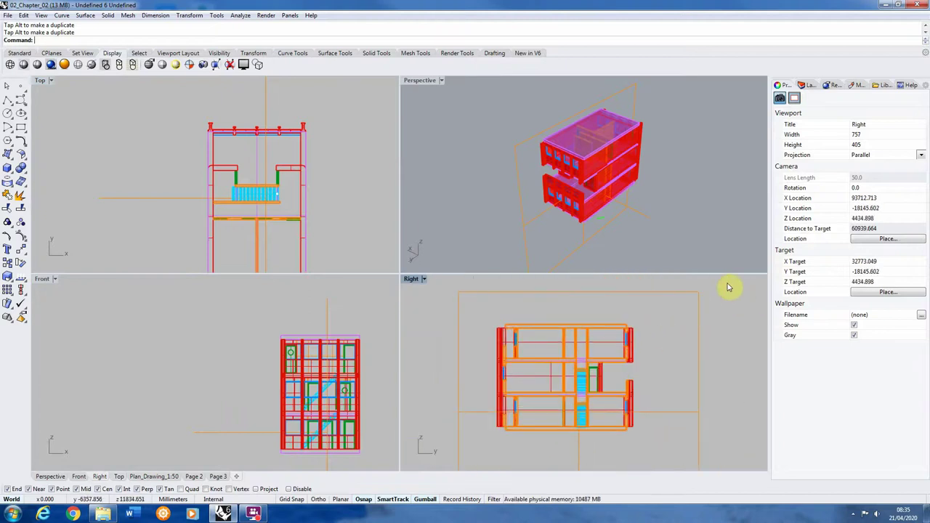
{"action": "scroll", "coordinate": [729, 288], "scroll_direction": "down", "scroll_amount": 2}
{"action": "left_click_drag", "start_coordinate": [729, 287], "coordinate": [486, 443]}
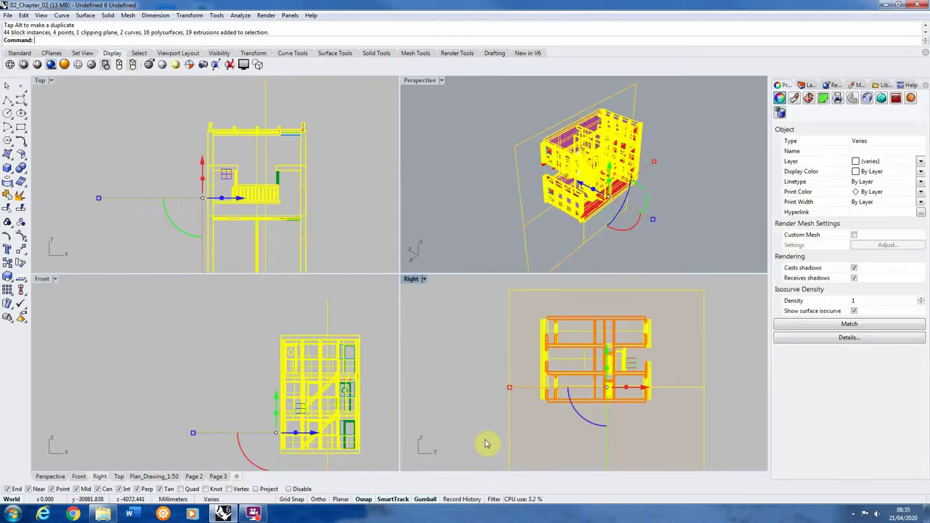
{"action": "key", "text": "Return"}
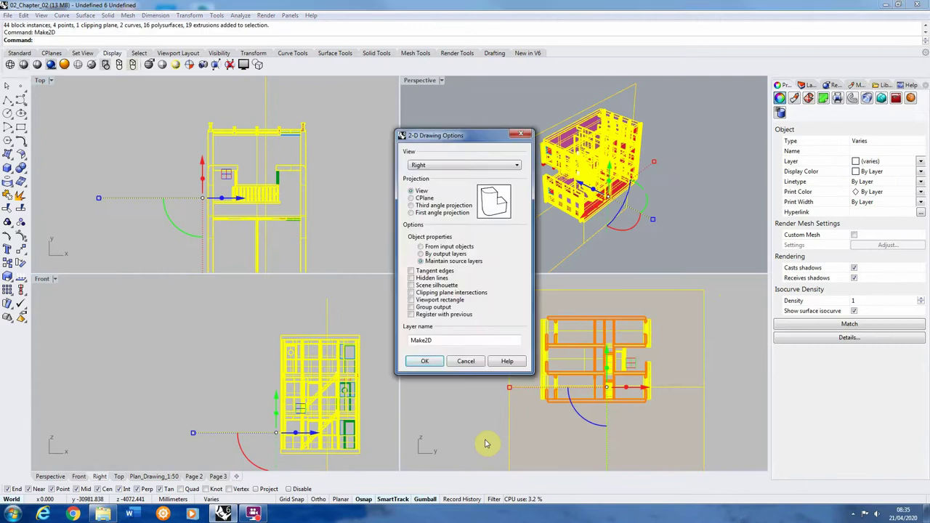
{"action": "left_click", "coordinate": [425, 362]}
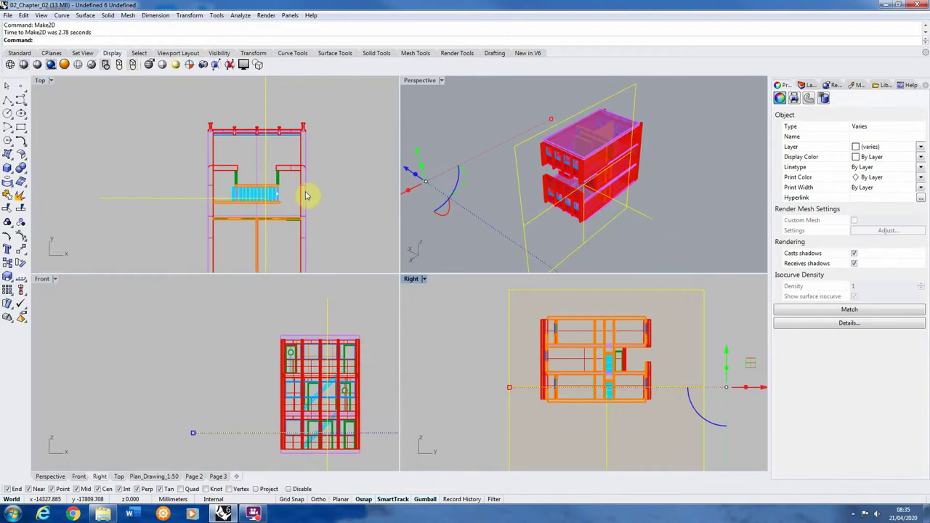
Maximize the Top view, deselect the new curves and frame the Make2D section drawing.
{"action": "double_click", "coordinate": [42, 81]}
{"action": "scroll", "coordinate": [356, 312], "scroll_direction": "down", "scroll_amount": 8}
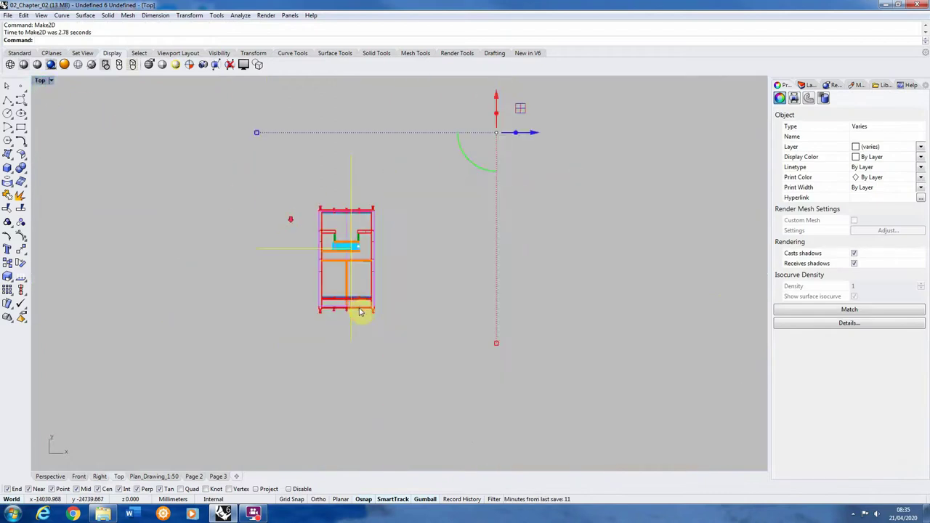
{"action": "left_click", "coordinate": [417, 251]}
{"action": "scroll", "coordinate": [442, 193], "scroll_direction": "up", "scroll_amount": 10}
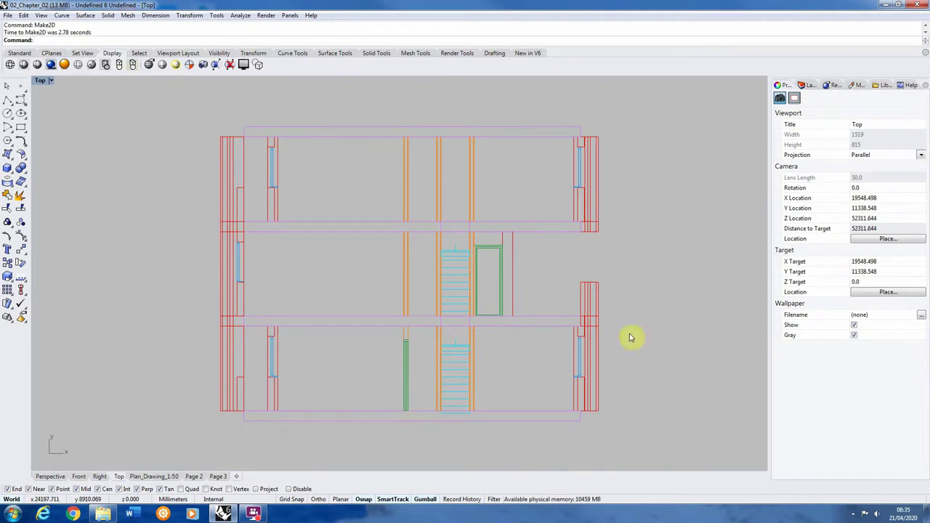
Display the layer list and toggle the ClippingPlaneIntersections and Make2D layers off and on to check the section's linework.
{"action": "left_click", "coordinate": [808, 85]}
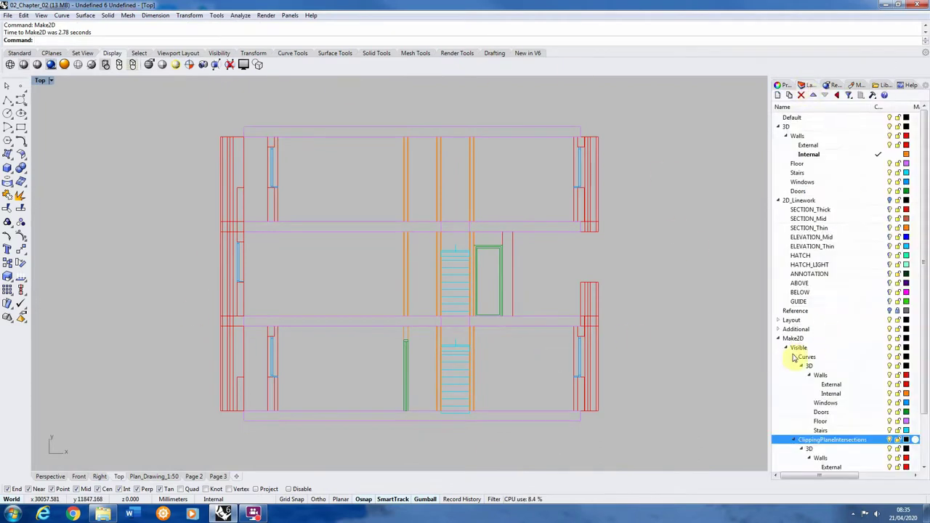
{"action": "left_click", "coordinate": [787, 348]}
{"action": "left_click", "coordinate": [789, 349]}
{"action": "scroll", "coordinate": [882, 414], "scroll_direction": "down", "scroll_amount": 2}
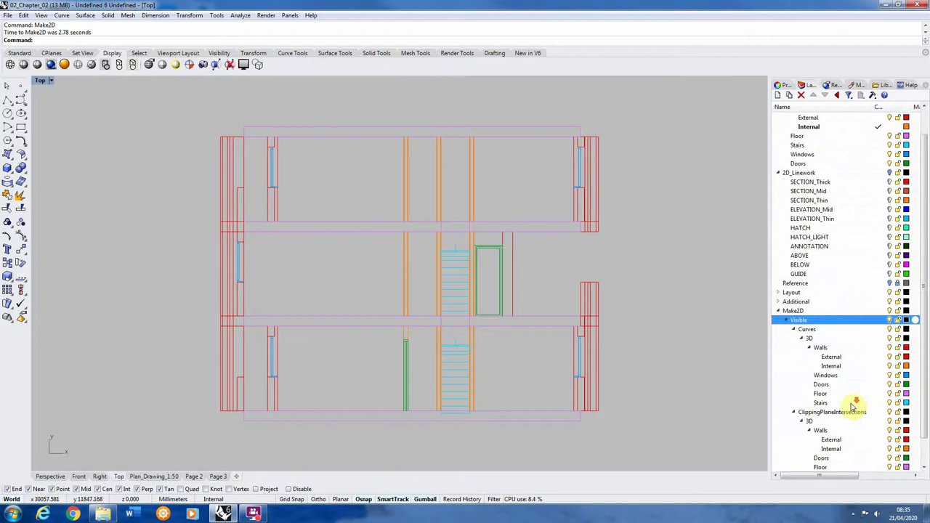
{"action": "left_click", "coordinate": [890, 385]}
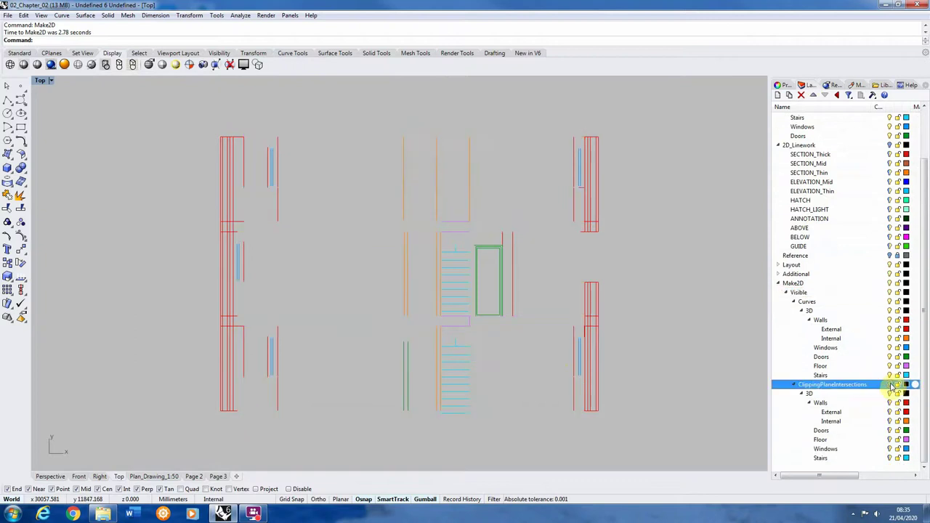
{"action": "left_click", "coordinate": [890, 385]}
{"action": "left_click", "coordinate": [890, 385]}
{"action": "left_click", "coordinate": [891, 385]}
{"action": "left_click", "coordinate": [889, 283]}
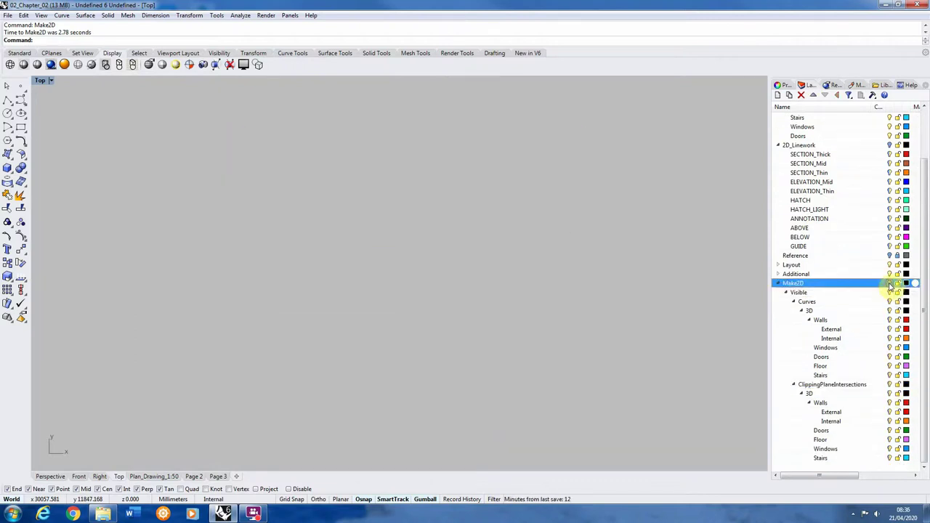
{"action": "left_click", "coordinate": [889, 283]}
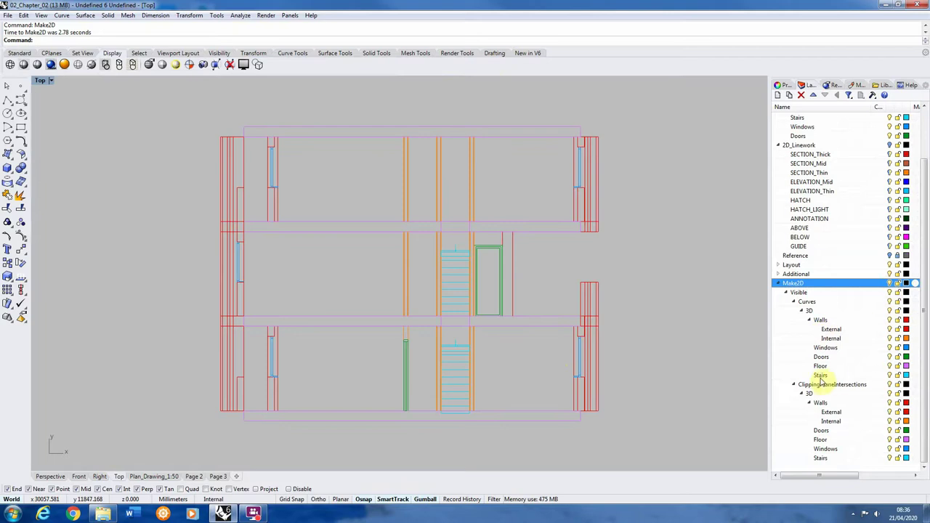
Collapse the Walls sublayers under both Curves and ClippingPlaneIntersections in the layer list.
{"action": "left_click", "coordinate": [807, 403]}
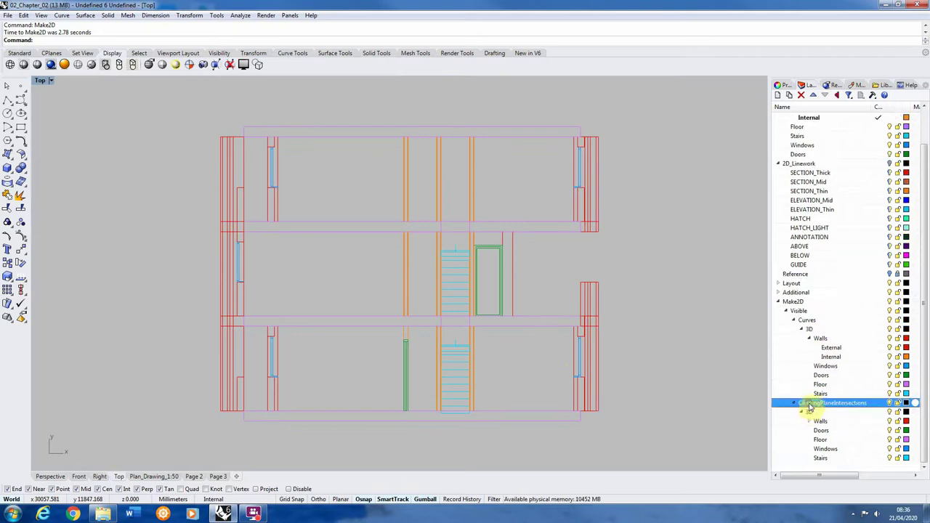
{"action": "left_click", "coordinate": [809, 339]}
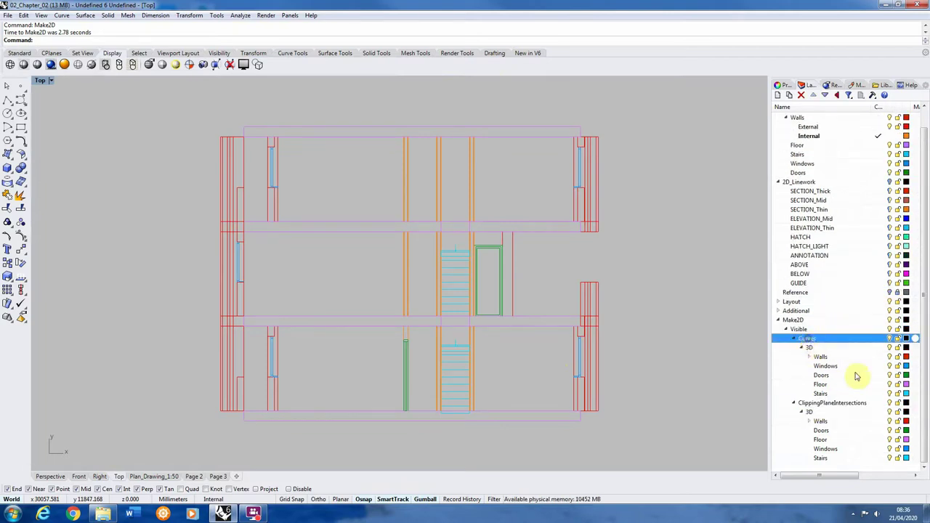
{"action": "scroll", "coordinate": [609, 218], "scroll_direction": "down", "scroll_amount": 1}
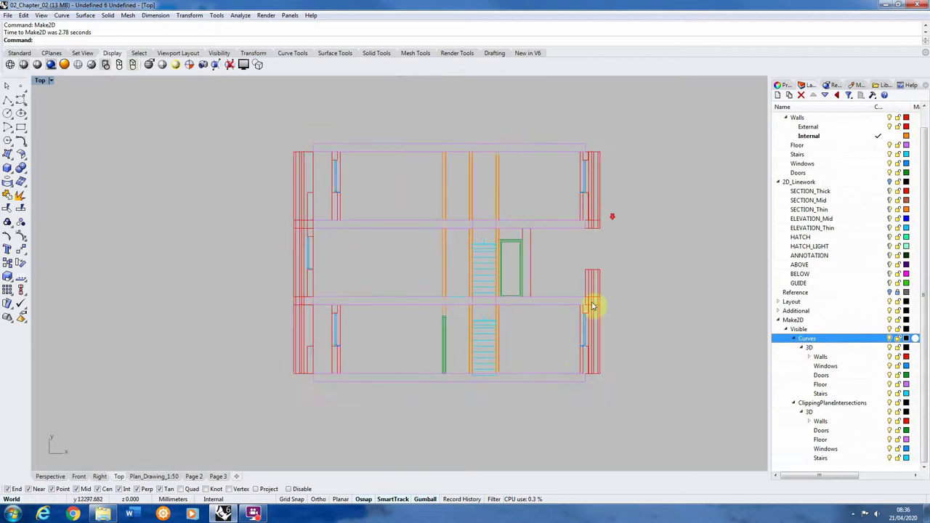
Turn off the ClippingPlaneIntersections layer and assign all remaining section drawing curves to the ELEVATION_Thin layer.
{"action": "left_click", "coordinate": [889, 403]}
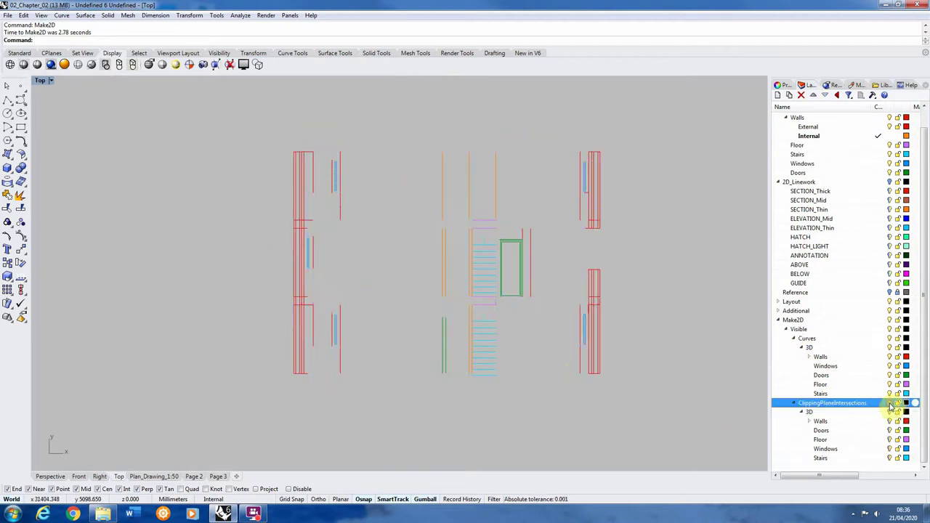
{"action": "left_click_drag", "start_coordinate": [669, 114], "coordinate": [220, 417]}
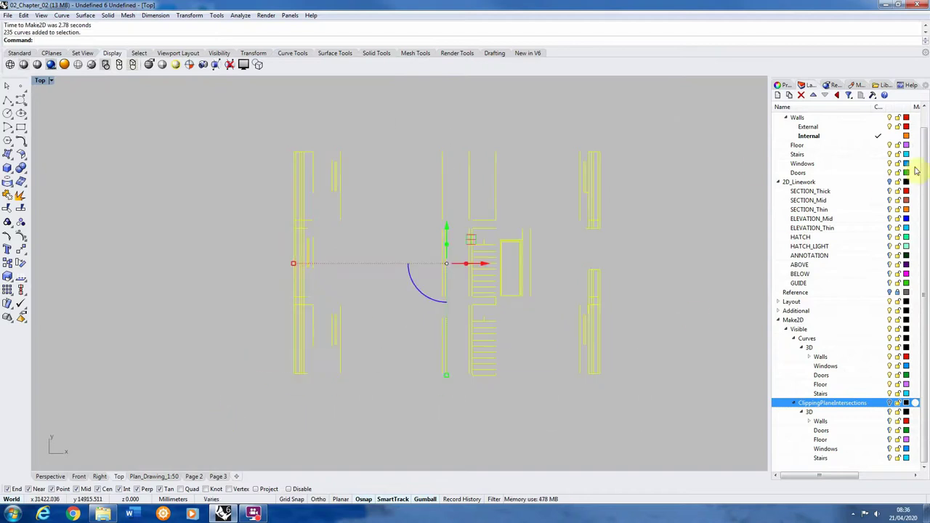
{"action": "left_click", "coordinate": [777, 85]}
{"action": "left_click", "coordinate": [920, 146]}
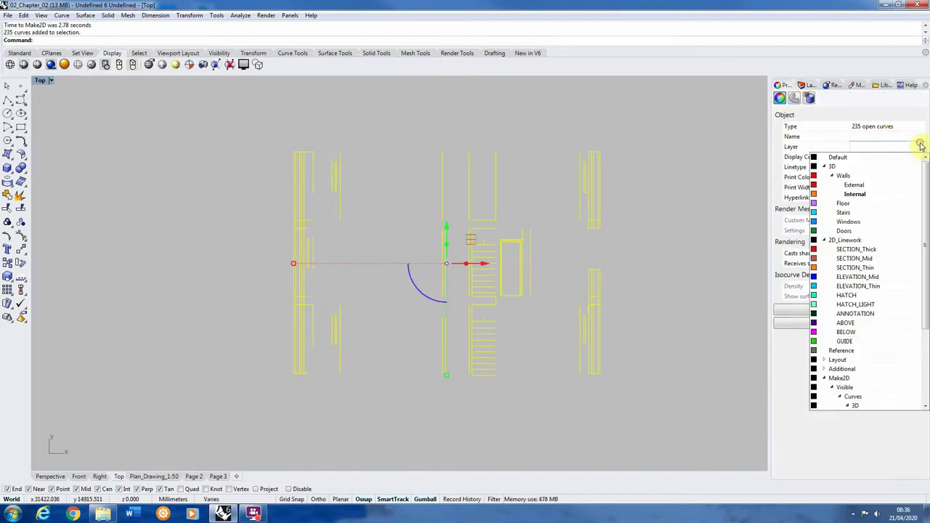
{"action": "left_click", "coordinate": [853, 289]}
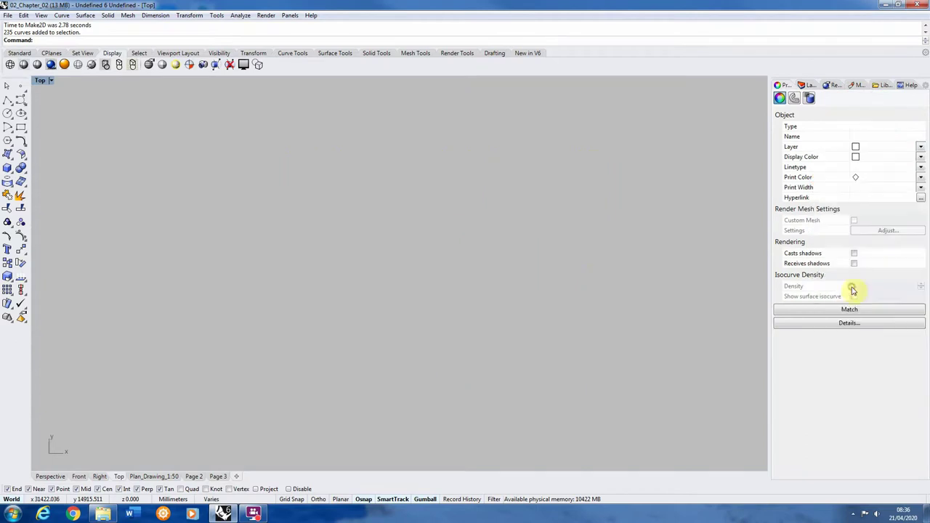
Turn on the ClippingPlaneIntersections layer and assign all of the section's cut curves to the SECTION_Thick layer.
{"action": "left_click", "coordinate": [805, 86]}
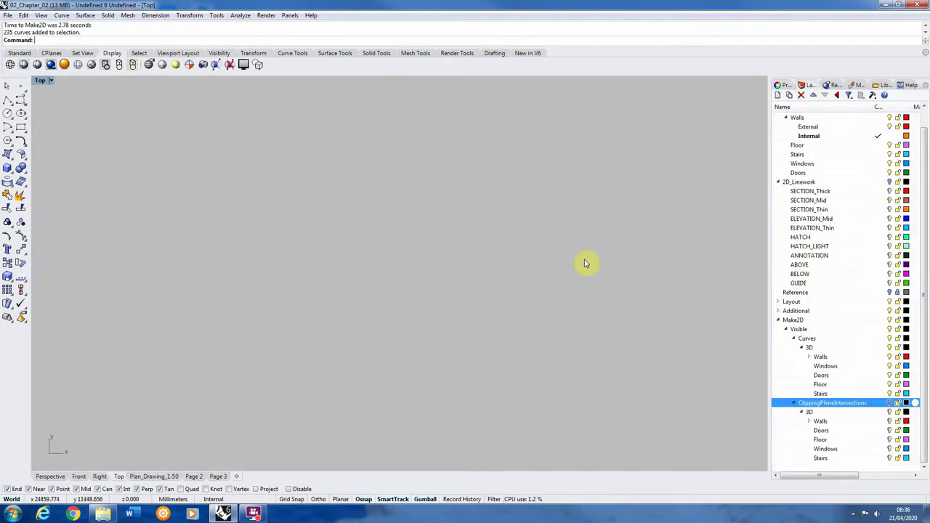
{"action": "left_click", "coordinate": [889, 403]}
{"action": "left_click_drag", "start_coordinate": [283, 432], "coordinate": [256, 413]}
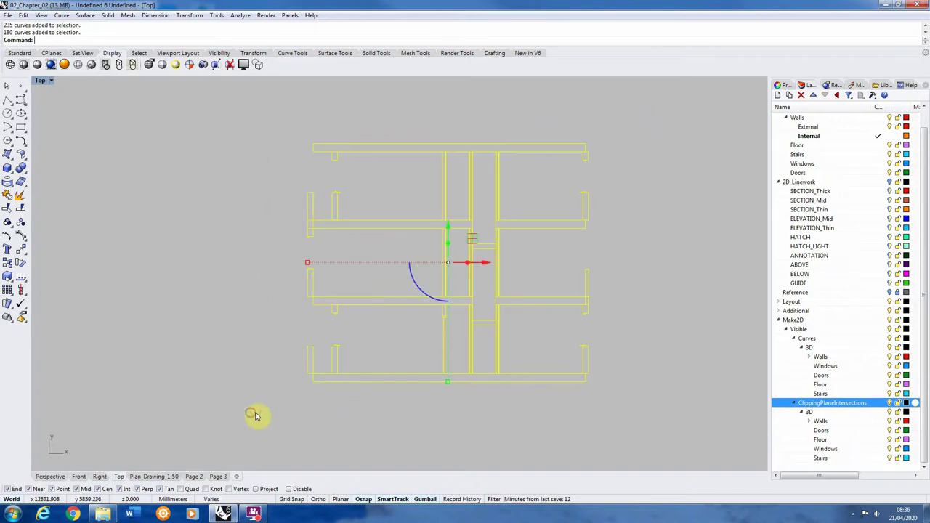
{"action": "left_click", "coordinate": [788, 86]}
{"action": "left_click", "coordinate": [919, 148]}
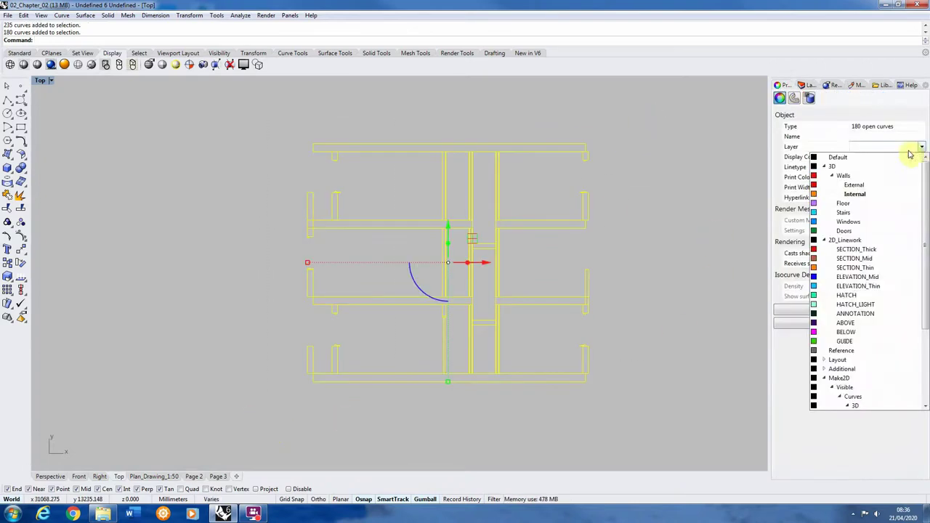
{"action": "left_click", "coordinate": [851, 251]}
Collapse the Make2D layer group in the layer list and turn on the 2D_Linework layer.
{"action": "left_click", "coordinate": [808, 86]}
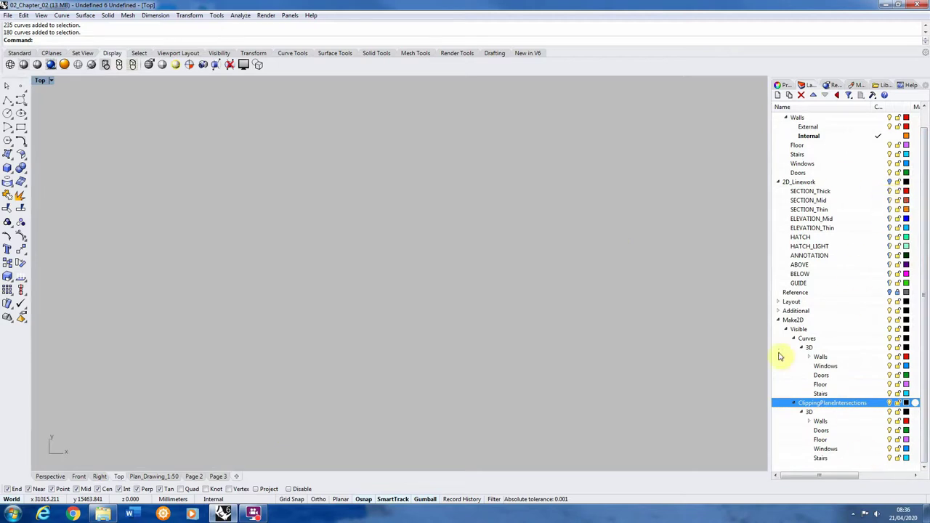
{"action": "left_click", "coordinate": [775, 320]}
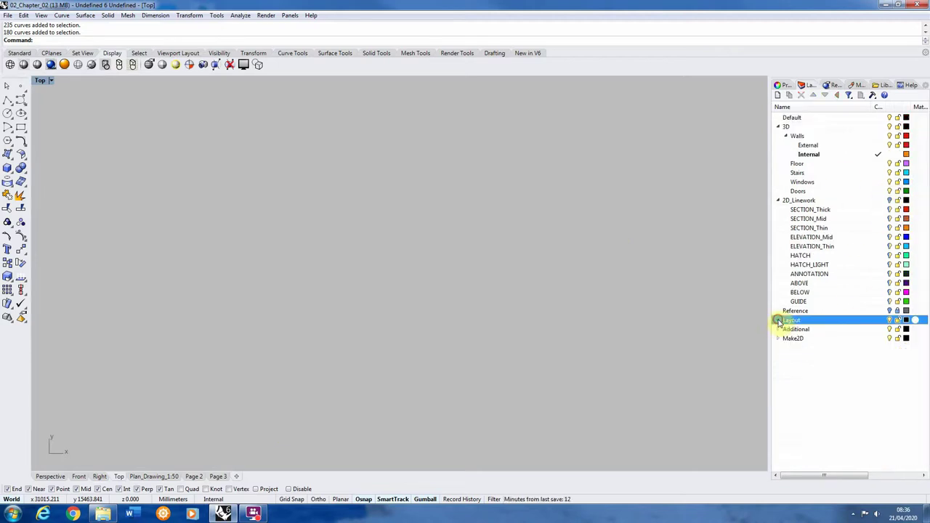
{"action": "left_click", "coordinate": [889, 200]}
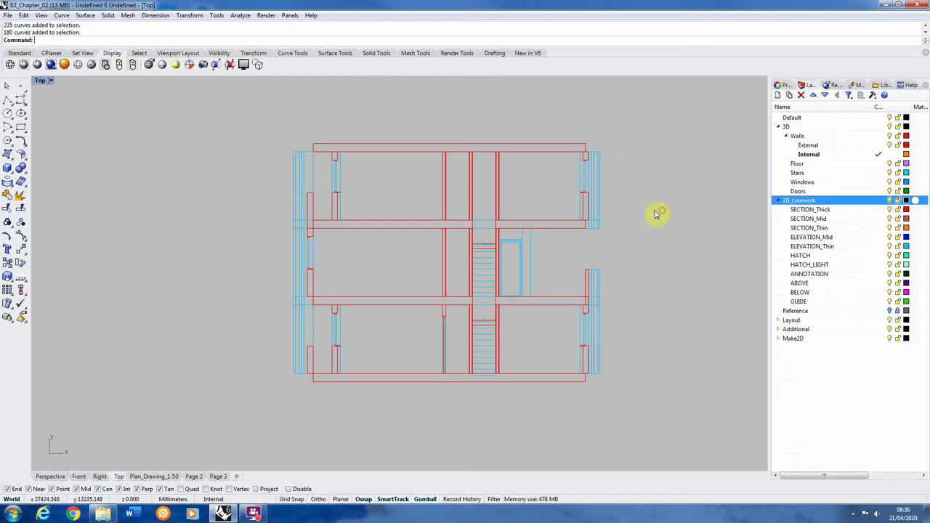
Examine the sorted section drawing in the Top view, checking where the cut walls meet the floor slabs.
{"action": "scroll", "coordinate": [457, 276], "scroll_direction": "up", "scroll_amount": 4}
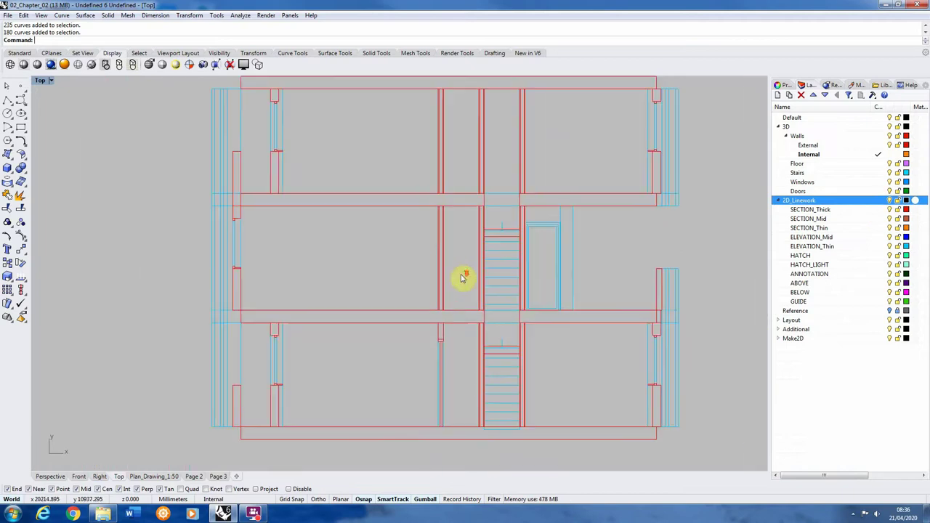
{"action": "scroll", "coordinate": [460, 278], "scroll_direction": "down", "scroll_amount": 1}
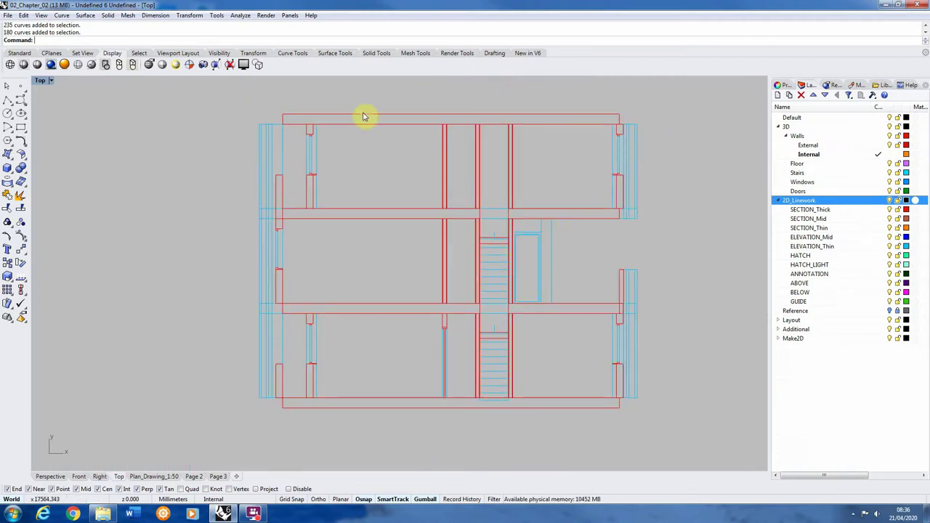
{"action": "scroll", "coordinate": [276, 216], "scroll_direction": "up", "scroll_amount": 5}
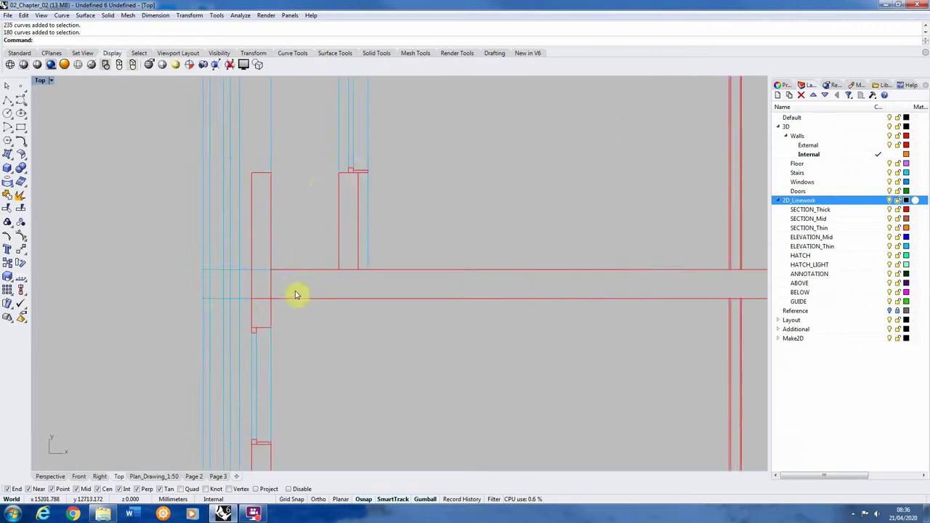
{"action": "scroll", "coordinate": [290, 287], "scroll_direction": "down", "scroll_amount": 3}
{"action": "scroll", "coordinate": [284, 187], "scroll_direction": "down", "scroll_amount": 1}
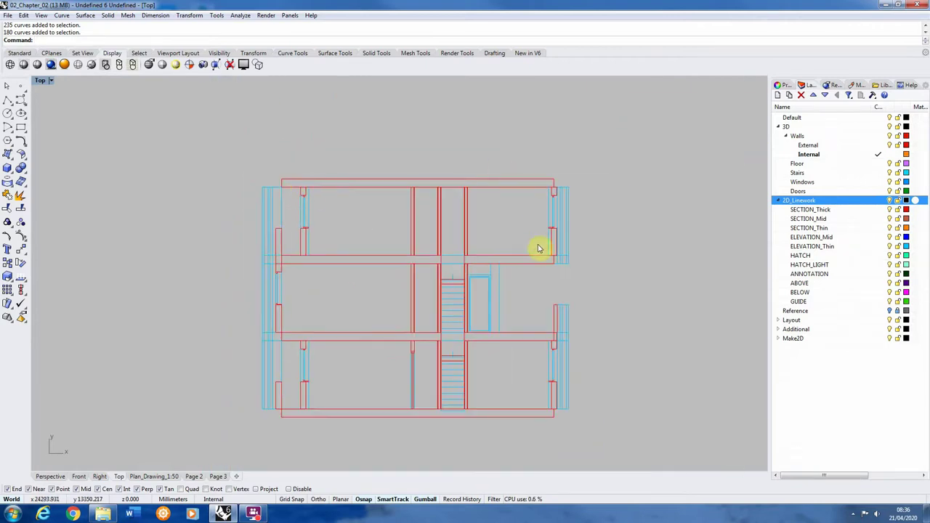
{"action": "scroll", "coordinate": [302, 384], "scroll_direction": "up", "scroll_amount": 4}
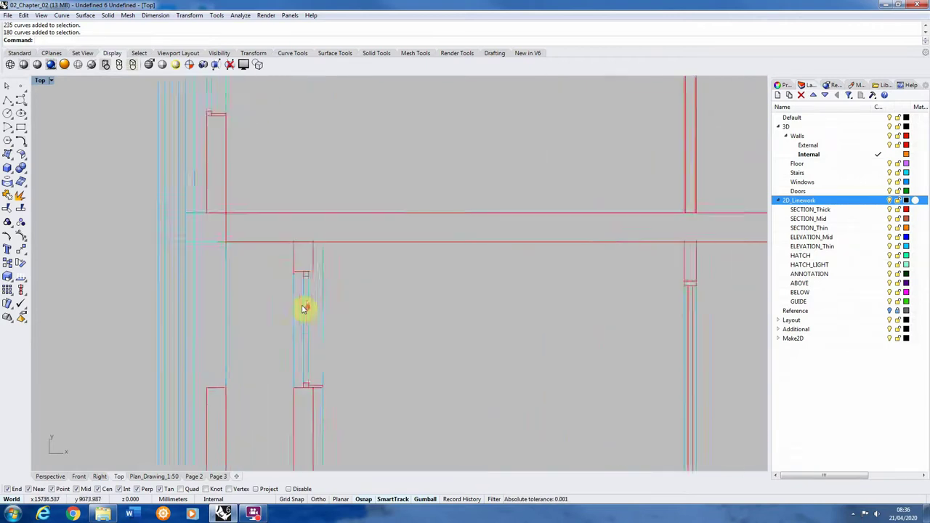
{"action": "scroll", "coordinate": [304, 309], "scroll_direction": "down", "scroll_amount": 4}
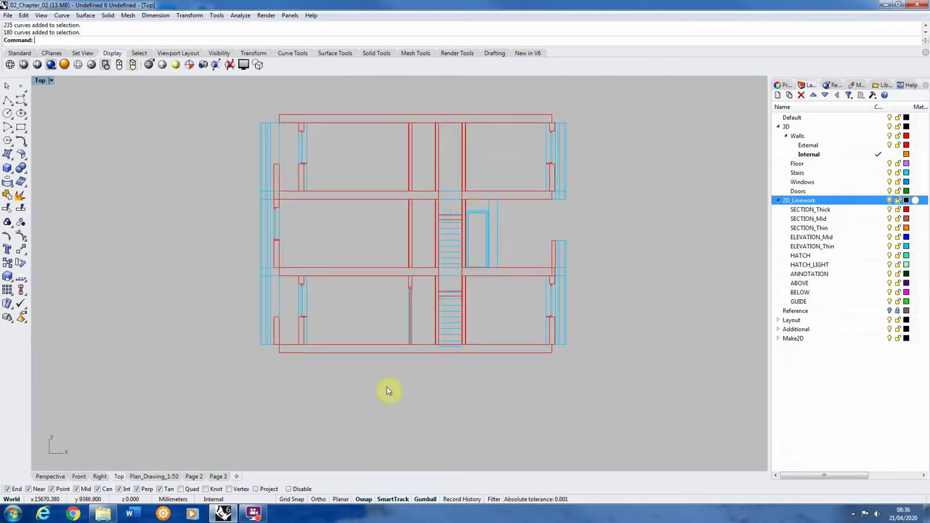
Open the Page 3 layout, enlarge the section drawing inside its detail view and return to page space.
{"action": "left_click", "coordinate": [216, 477]}
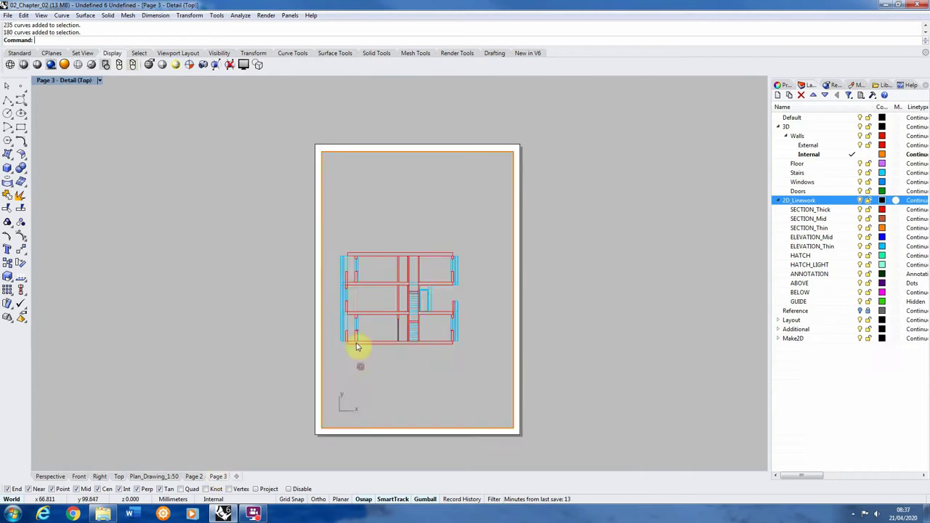
{"action": "double_click", "coordinate": [359, 367]}
{"action": "scroll", "coordinate": [339, 353], "scroll_direction": "up", "scroll_amount": 1}
{"action": "double_click", "coordinate": [600, 342]}
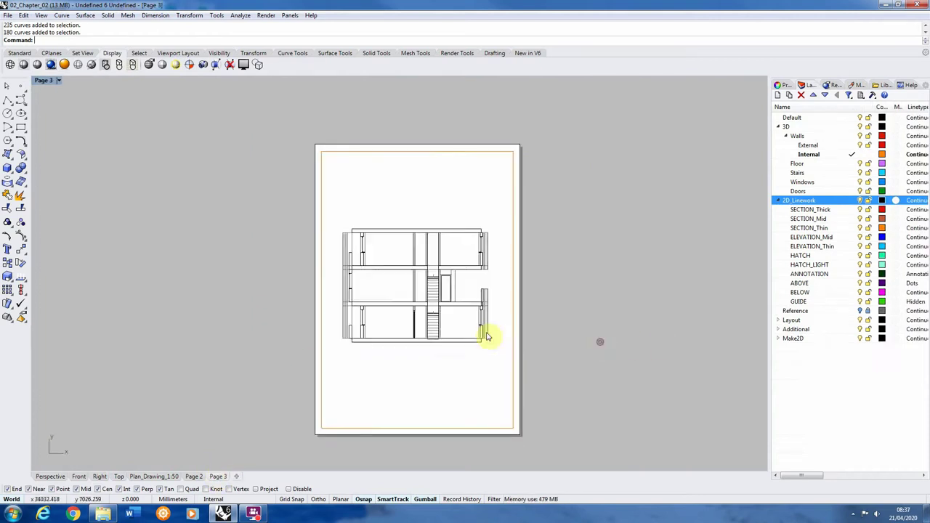
Inspect the section's line weights on Page 3, especially the lines crossing at the wall and slab junctions.
{"action": "scroll", "coordinate": [362, 358], "scroll_direction": "up", "scroll_amount": 4}
{"action": "scroll", "coordinate": [345, 242], "scroll_direction": "up", "scroll_amount": 4}
{"action": "scroll", "coordinate": [443, 348], "scroll_direction": "down", "scroll_amount": 4}
{"action": "scroll", "coordinate": [461, 369], "scroll_direction": "up", "scroll_amount": 1}
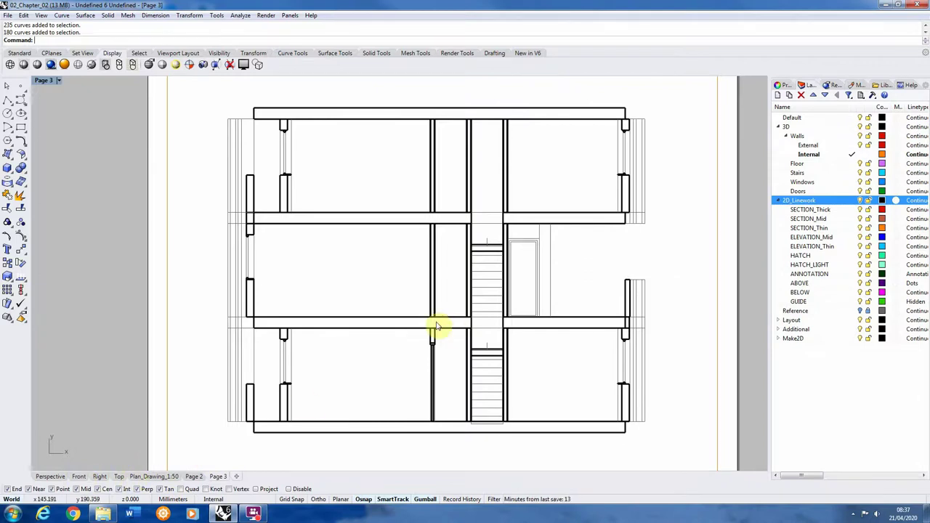
{"action": "scroll", "coordinate": [280, 330], "scroll_direction": "up", "scroll_amount": 5}
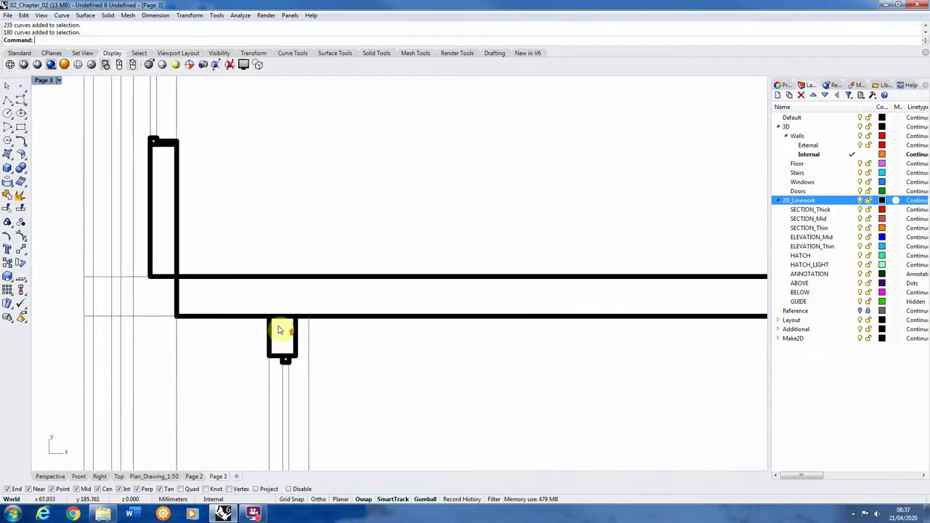
{"action": "scroll", "coordinate": [276, 327], "scroll_direction": "down", "scroll_amount": 4}
{"action": "scroll", "coordinate": [305, 360], "scroll_direction": "down", "scroll_amount": 3}
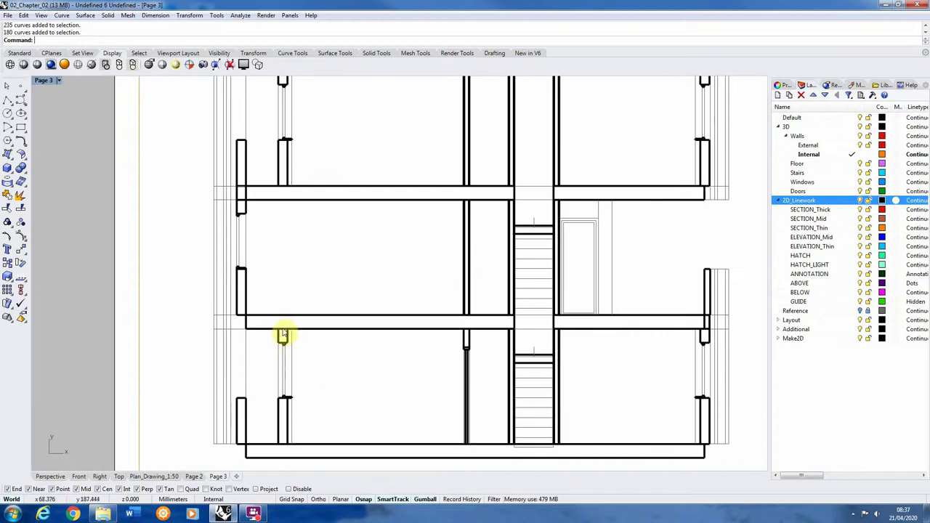
{"action": "scroll", "coordinate": [283, 335], "scroll_direction": "up", "scroll_amount": 2}
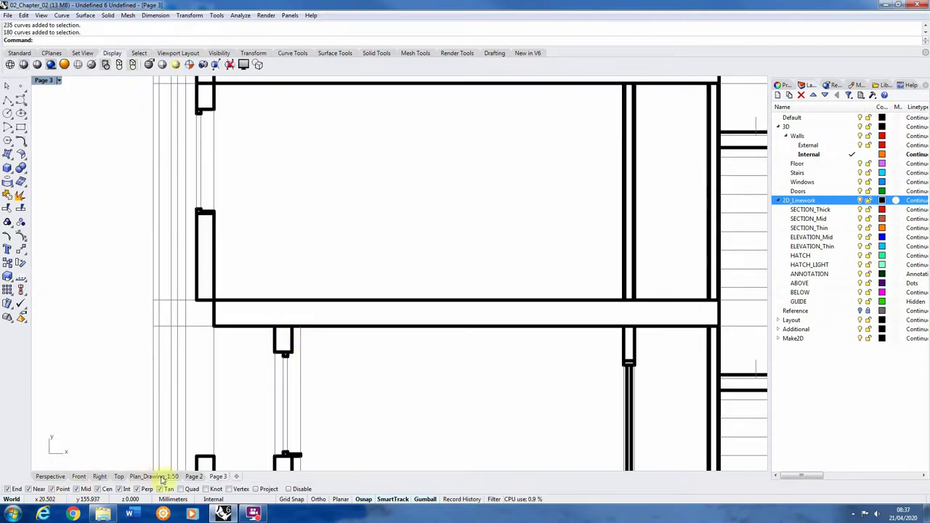
In the Top view, trim the lower slab's underside line between the two edges of the left ground-floor window head.
{"action": "left_click", "coordinate": [118, 476]}
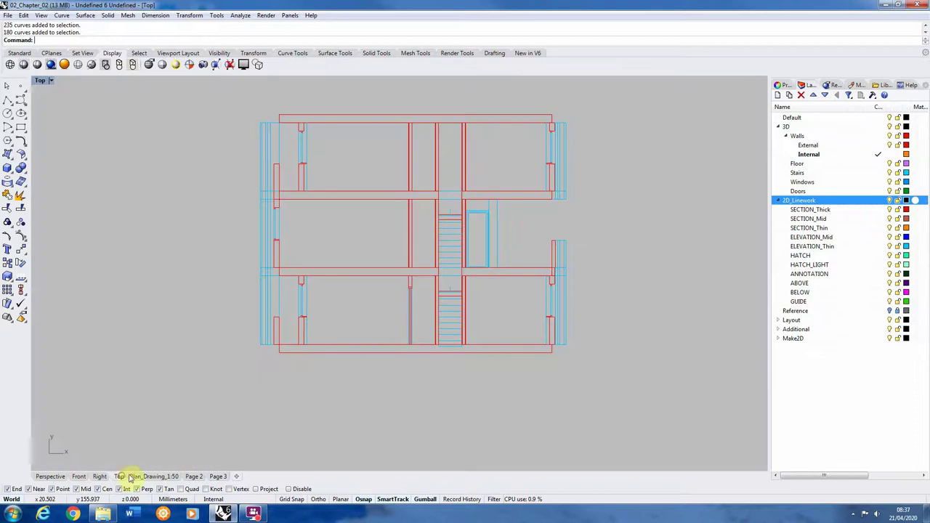
{"action": "scroll", "coordinate": [306, 262], "scroll_direction": "up", "scroll_amount": 2}
{"action": "scroll", "coordinate": [270, 293], "scroll_direction": "up", "scroll_amount": 4}
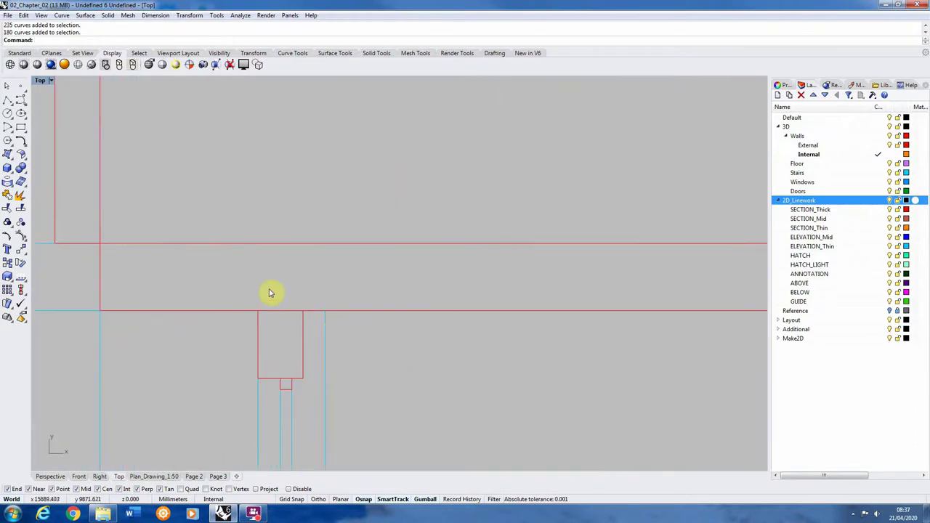
{"action": "left_click", "coordinate": [306, 327]}
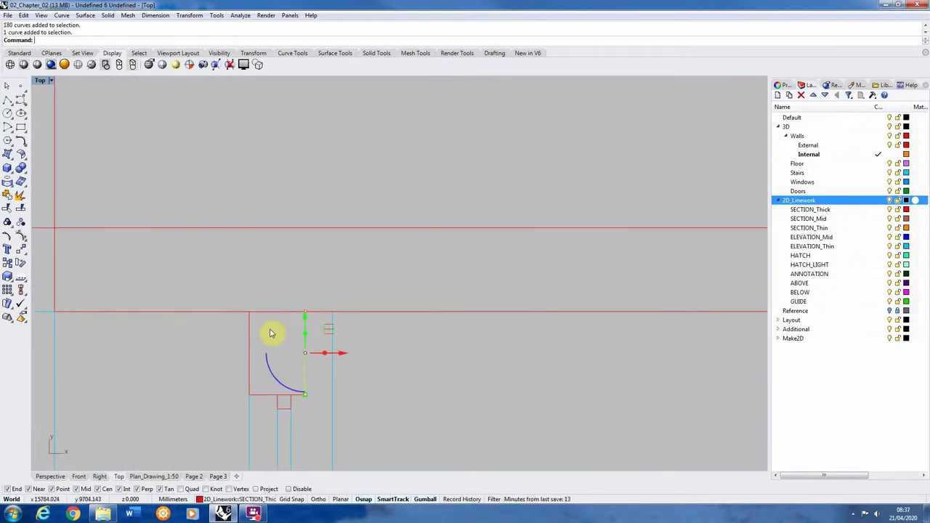
{"action": "left_click", "coordinate": [247, 328], "text": "shift"}
{"action": "key", "text": "Return"}
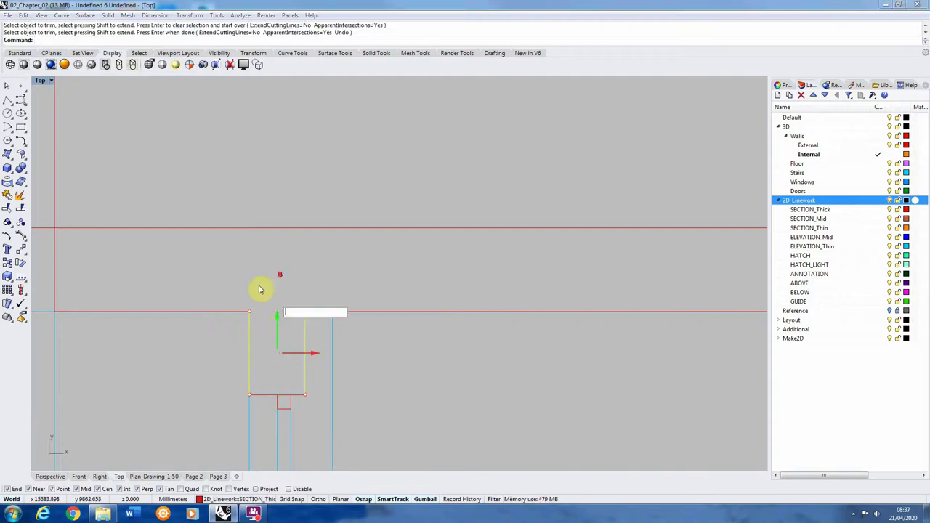
Trim the upper slab's top line between the two edges of the left window's sill wall, undoing any wrong trims.
{"action": "scroll", "coordinate": [265, 279], "scroll_direction": "down", "scroll_amount": 6}
{"action": "scroll", "coordinate": [266, 182], "scroll_direction": "up", "scroll_amount": 5}
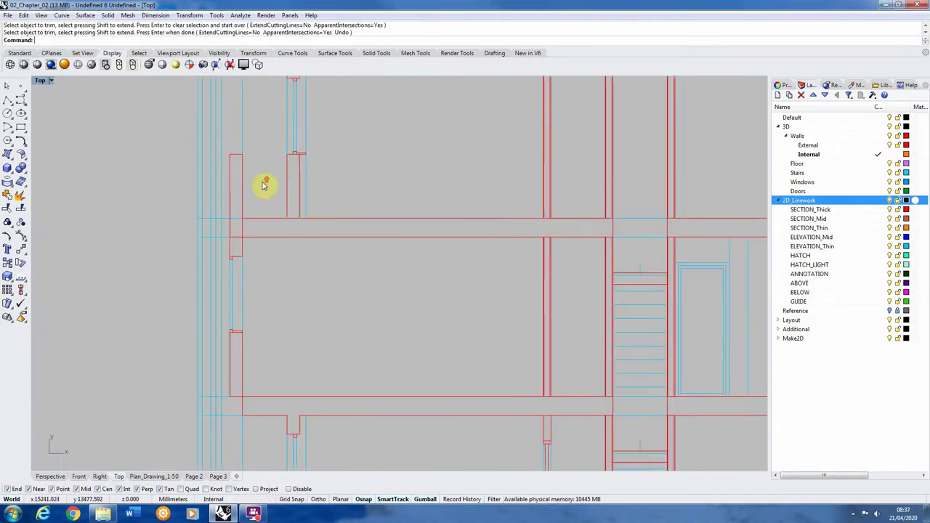
{"action": "left_click_drag", "start_coordinate": [336, 200], "coordinate": [276, 221]}
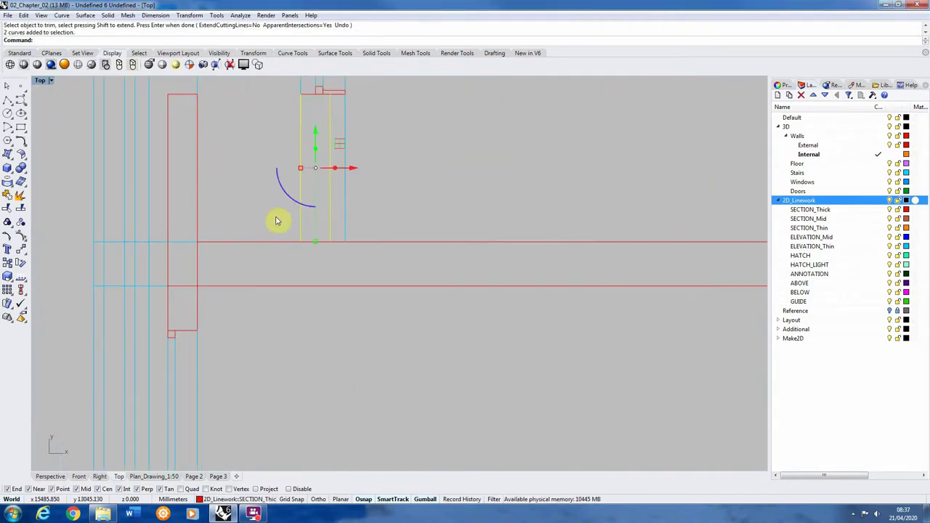
{"action": "key", "text": "Return"}
{"action": "left_click", "coordinate": [312, 226]}
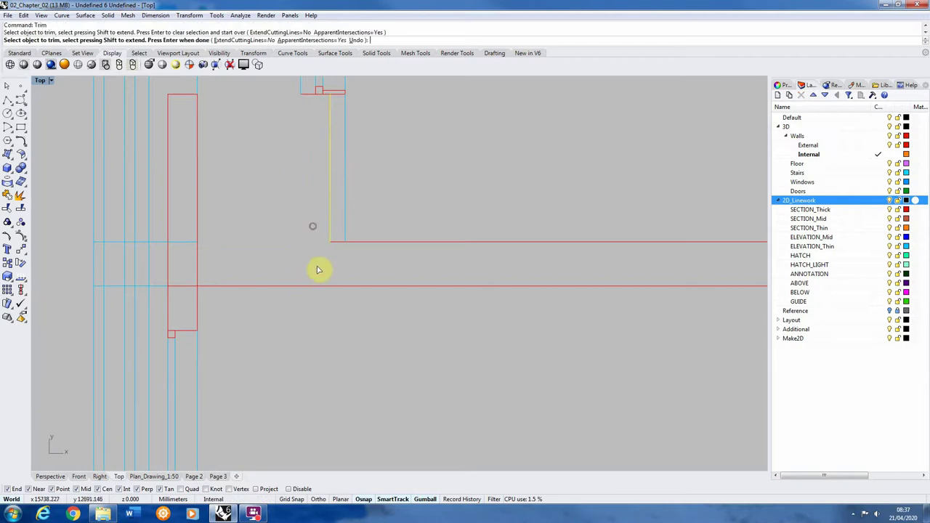
{"action": "key", "text": "ctrl+z"}
{"action": "left_click", "coordinate": [318, 241]}
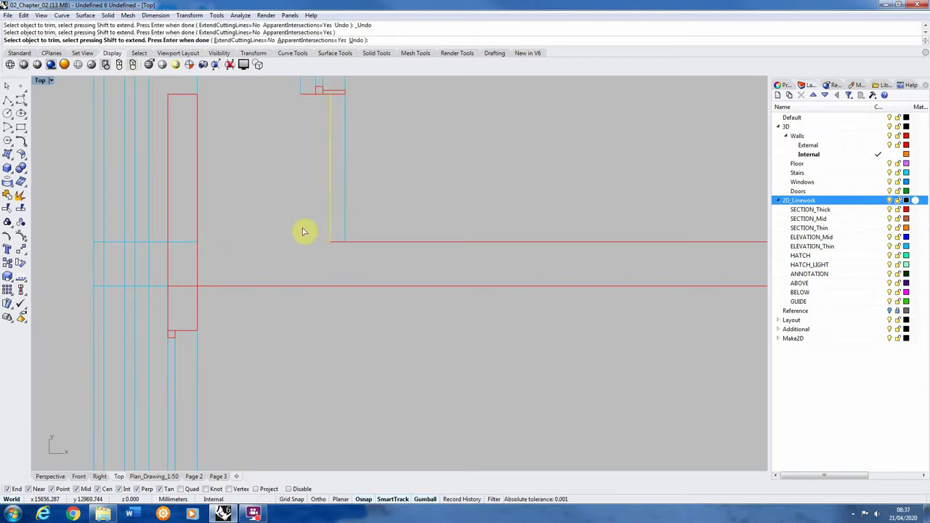
{"action": "key", "text": "ctrl+z"}
{"action": "left_click", "coordinate": [367, 243]}
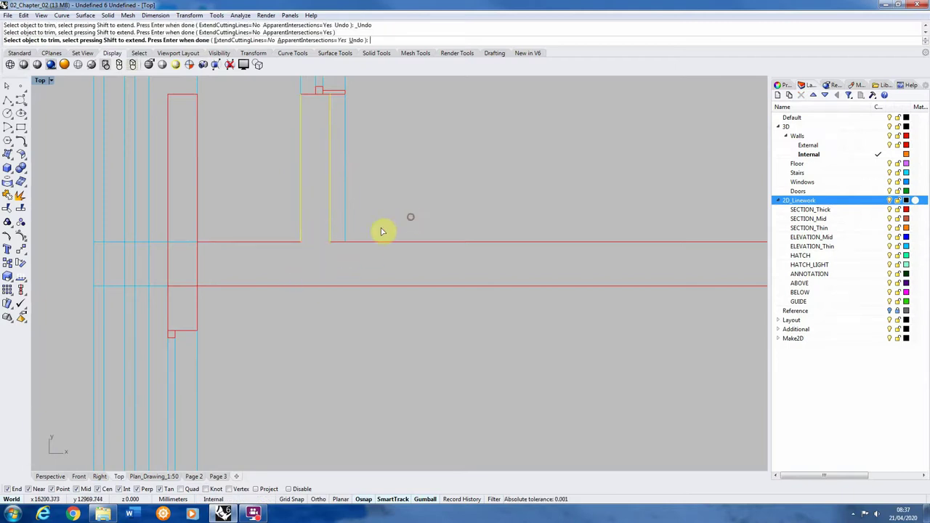
{"action": "key", "text": "Return"}
Trim the upper slab's top line between the inner faces of the top-floor partition wall nearest the stairs' left side.
{"action": "scroll", "coordinate": [255, 294], "scroll_direction": "down", "scroll_amount": 5}
{"action": "scroll", "coordinate": [471, 213], "scroll_direction": "down", "scroll_amount": 3}
{"action": "scroll", "coordinate": [393, 228], "scroll_direction": "up", "scroll_amount": 5}
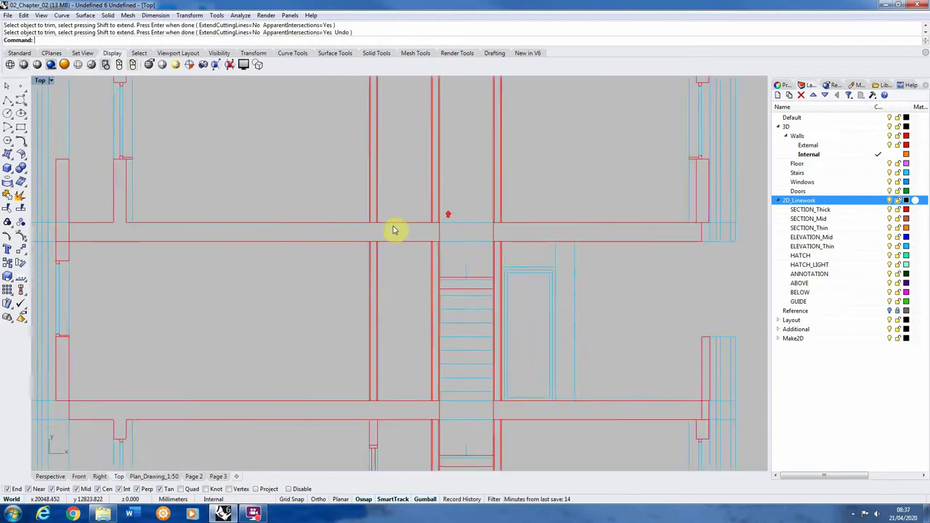
{"action": "scroll", "coordinate": [350, 219], "scroll_direction": "up", "scroll_amount": 2}
{"action": "left_click_drag", "start_coordinate": [400, 193], "coordinate": [337, 203]}
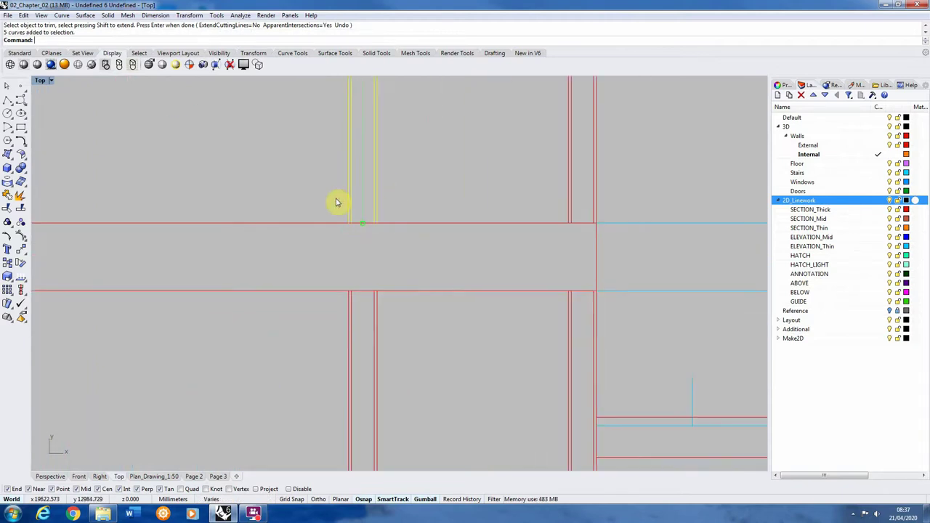
{"action": "key", "text": "Return"}
{"action": "scroll", "coordinate": [334, 204], "scroll_direction": "up", "scroll_amount": 3}
{"action": "left_click", "coordinate": [393, 240]}
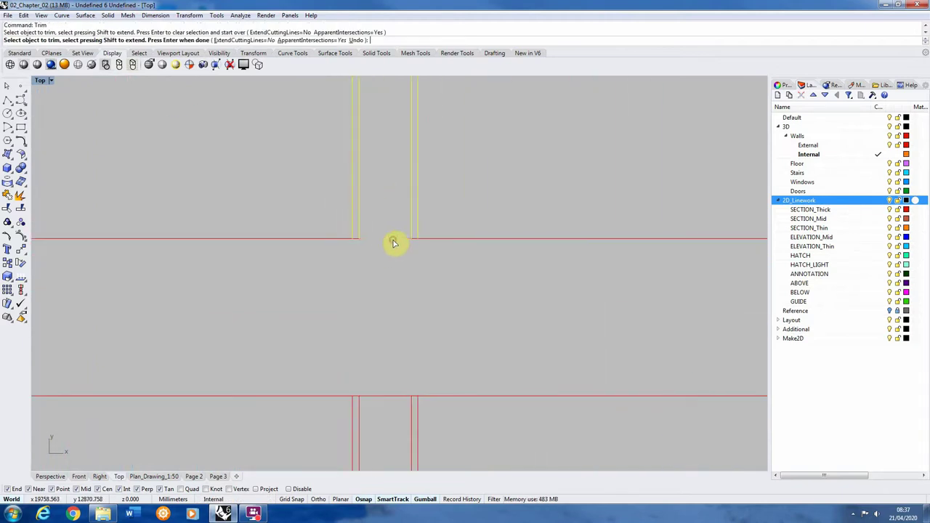
{"action": "key", "text": "Return"}
Examine the rest of the section drawing for wall and slab junctions that still need trimming.
{"action": "scroll", "coordinate": [338, 298], "scroll_direction": "down", "scroll_amount": 5}
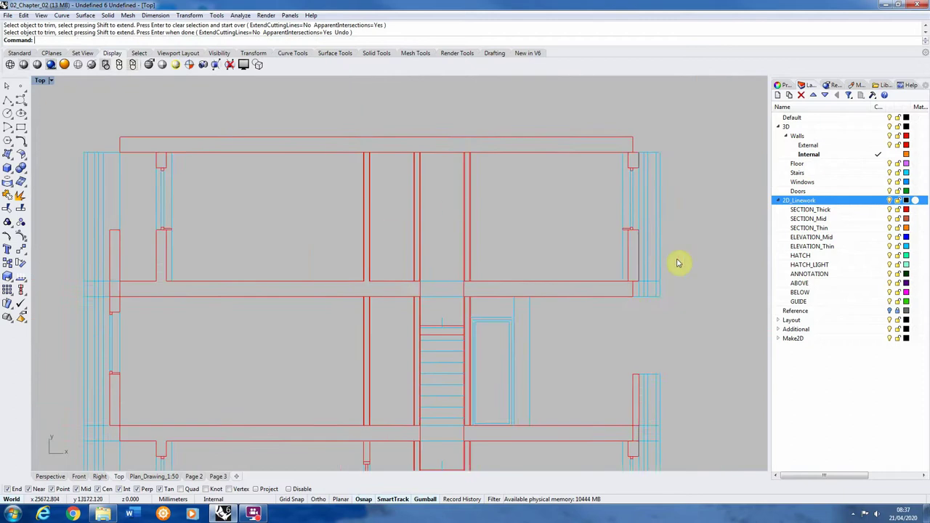
{"action": "scroll", "coordinate": [606, 317], "scroll_direction": "down", "scroll_amount": 2}
{"action": "scroll", "coordinate": [484, 270], "scroll_direction": "down", "scroll_amount": 2}
{"action": "scroll", "coordinate": [566, 210], "scroll_direction": "up", "scroll_amount": 8}
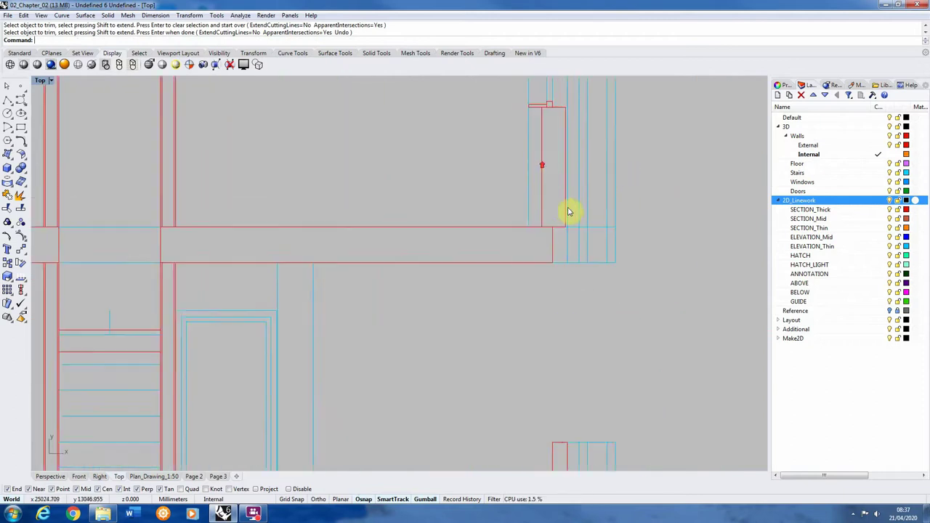
{"action": "scroll", "coordinate": [424, 236], "scroll_direction": "down", "scroll_amount": 5}
{"action": "scroll", "coordinate": [465, 305], "scroll_direction": "up", "scroll_amount": 4}
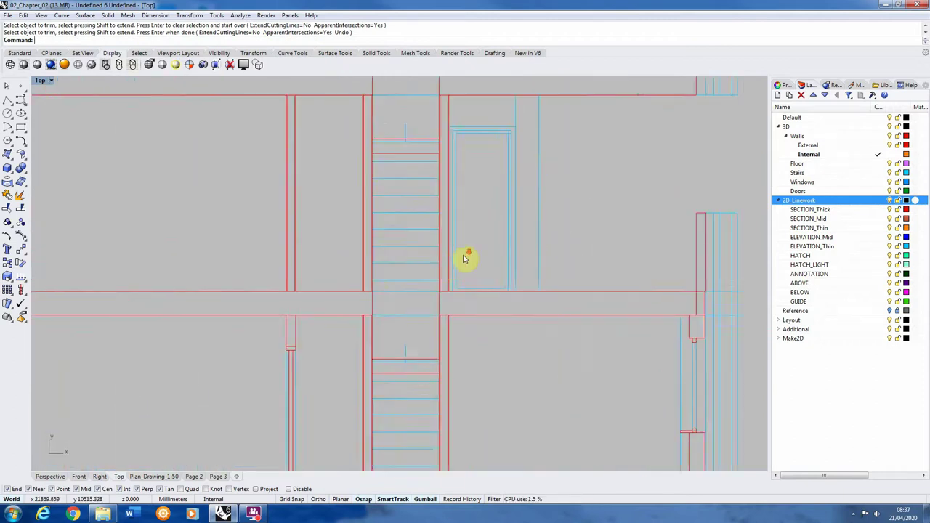
{"action": "scroll", "coordinate": [467, 259], "scroll_direction": "down", "scroll_amount": 3}
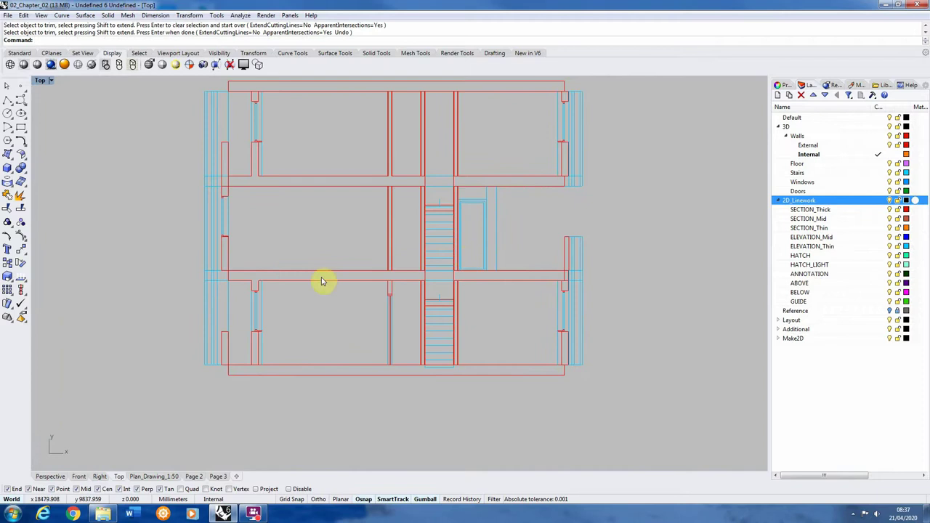
{"action": "scroll", "coordinate": [384, 357], "scroll_direction": "down", "scroll_amount": 1}
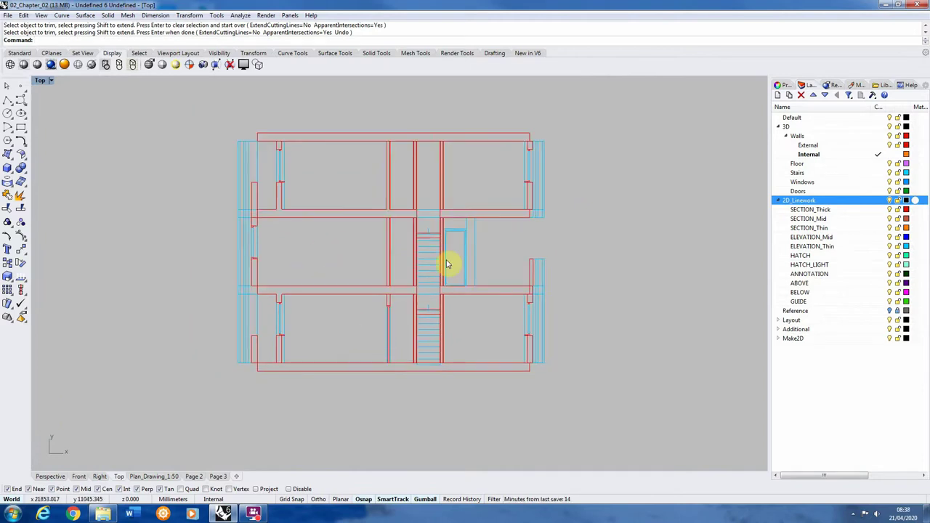
Examine the trimmed wall and slab junctions and the line weights of the section on Page 3.
{"action": "scroll", "coordinate": [450, 273], "scroll_direction": "up", "scroll_amount": 3}
{"action": "scroll", "coordinate": [416, 276], "scroll_direction": "down", "scroll_amount": 2}
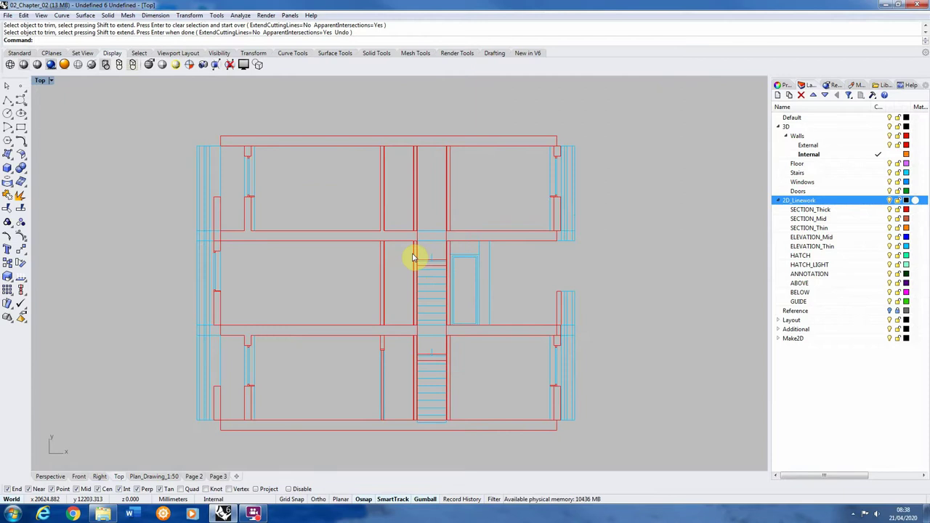
{"action": "left_click", "coordinate": [217, 477]}
{"action": "scroll", "coordinate": [291, 249], "scroll_direction": "down", "scroll_amount": 5}
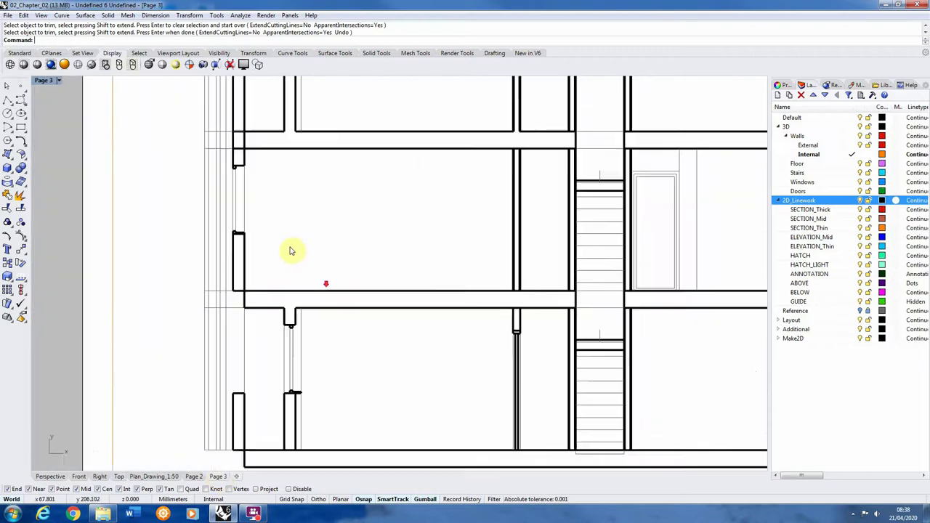
{"action": "scroll", "coordinate": [408, 229], "scroll_direction": "down", "scroll_amount": 1}
{"action": "scroll", "coordinate": [392, 212], "scroll_direction": "up", "scroll_amount": 1}
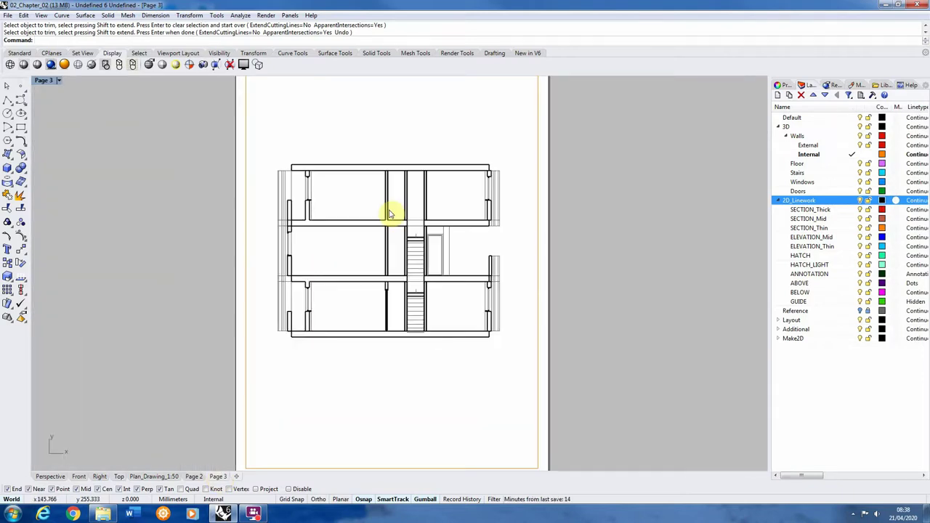
{"action": "scroll", "coordinate": [373, 251], "scroll_direction": "up", "scroll_amount": 3}
{"action": "scroll", "coordinate": [392, 305], "scroll_direction": "down", "scroll_amount": 4}
{"action": "scroll", "coordinate": [447, 314], "scroll_direction": "up", "scroll_amount": 2}
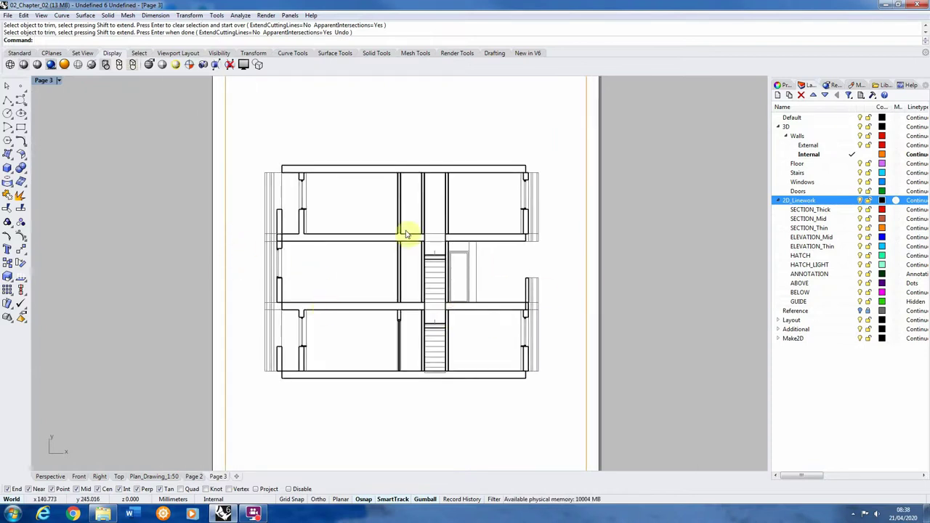
{"action": "scroll", "coordinate": [482, 291], "scroll_direction": "down", "scroll_amount": 2}
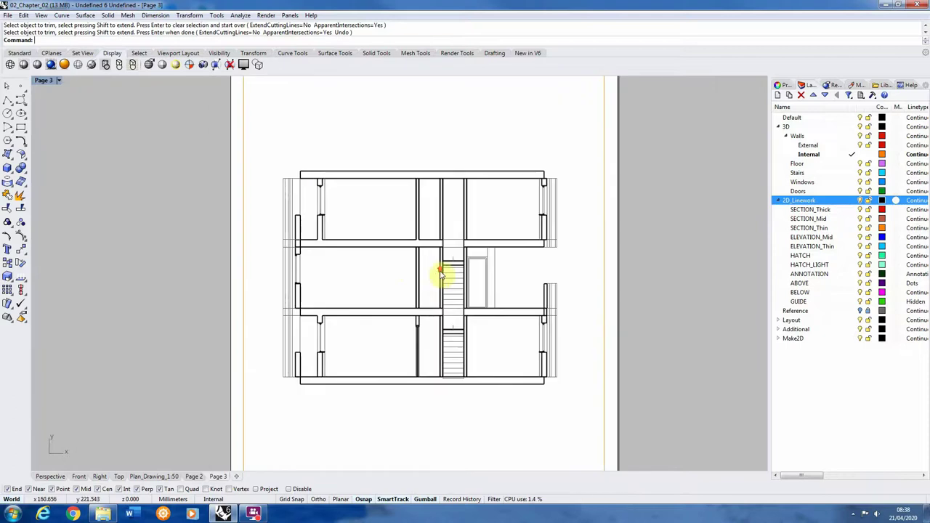
{"action": "scroll", "coordinate": [442, 270], "scroll_direction": "up", "scroll_amount": 2}
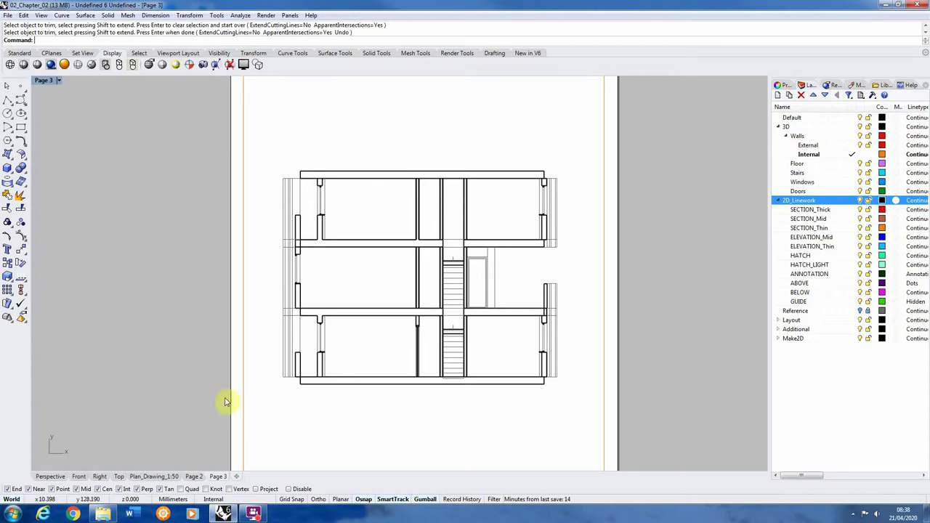
Frame the whole building from its front corner in the Perspective view and hide the 2D_Linework layer.
{"action": "left_click", "coordinate": [51, 477]}
{"action": "scroll", "coordinate": [377, 386], "scroll_direction": "down", "scroll_amount": 3}
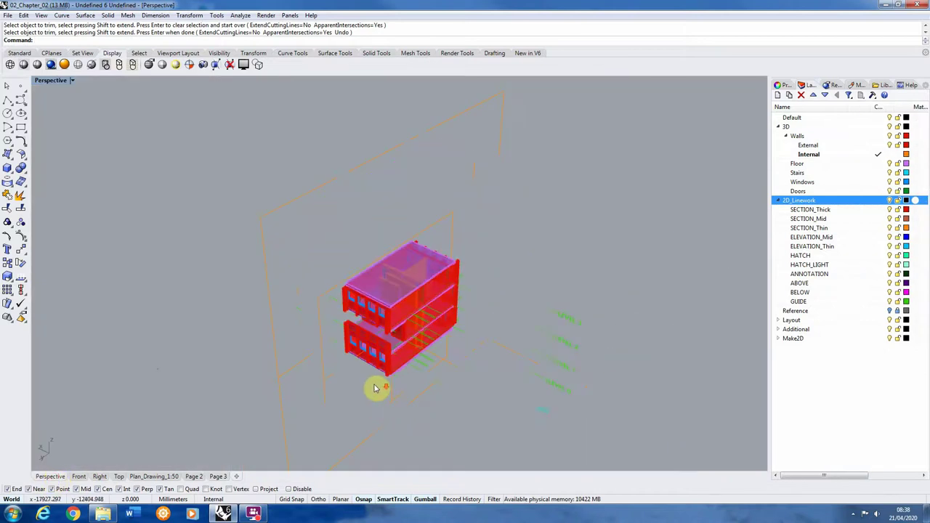
{"action": "scroll", "coordinate": [381, 371], "scroll_direction": "up", "scroll_amount": 5}
{"action": "scroll", "coordinate": [380, 361], "scroll_direction": "down", "scroll_amount": 5}
{"action": "scroll", "coordinate": [382, 348], "scroll_direction": "up", "scroll_amount": 3}
{"action": "scroll", "coordinate": [371, 313], "scroll_direction": "down", "scroll_amount": 2}
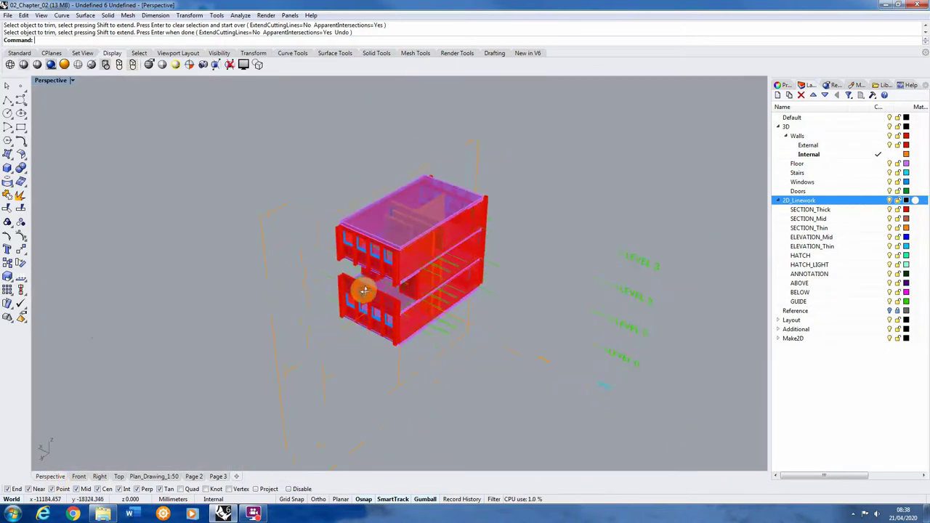
{"action": "right_click_drag", "start_coordinate": [363, 291], "coordinate": [396, 218]}
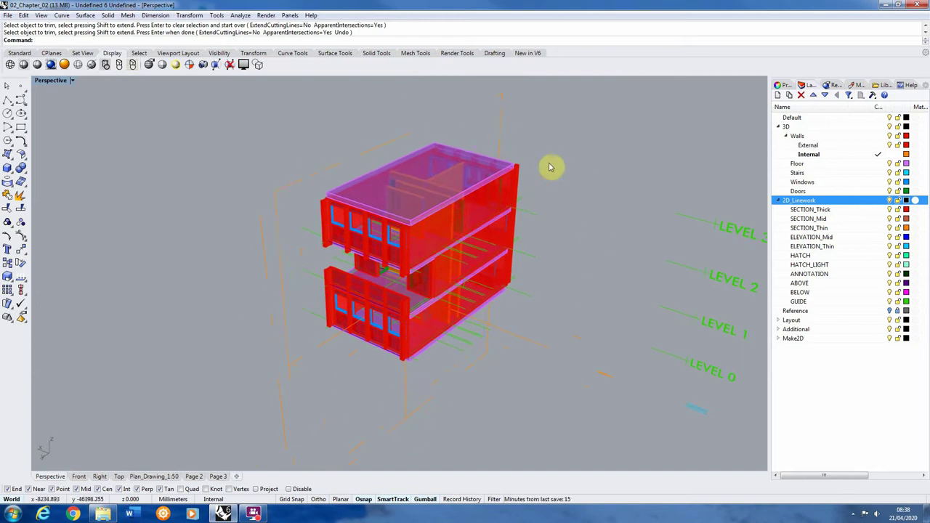
{"action": "left_click", "coordinate": [889, 200]}
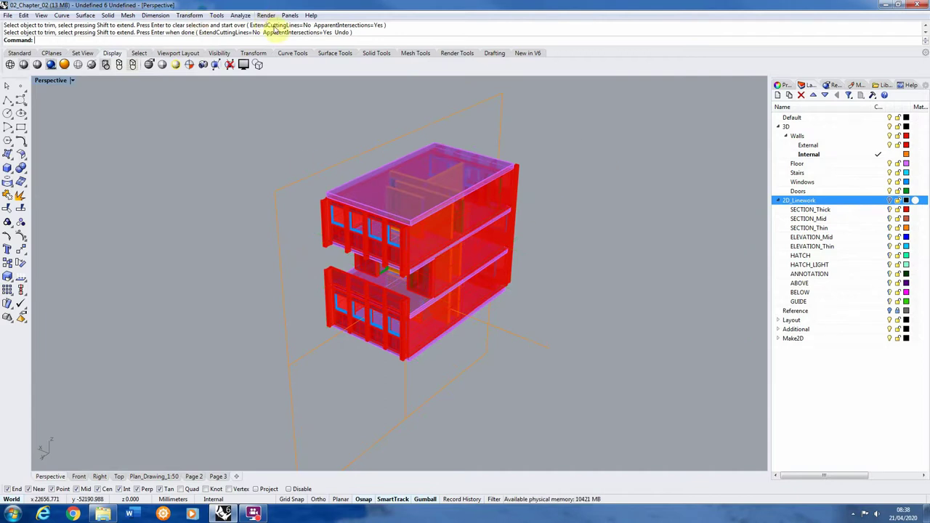
Run a Render Preview of the building in the Perspective view.
{"action": "left_click", "coordinate": [266, 16]}
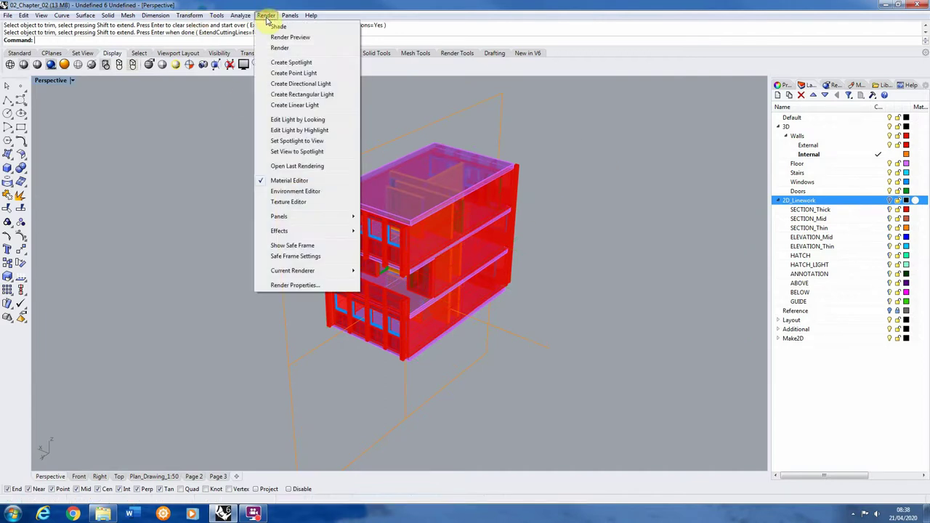
{"action": "mouse_move", "coordinate": [318, 275]}
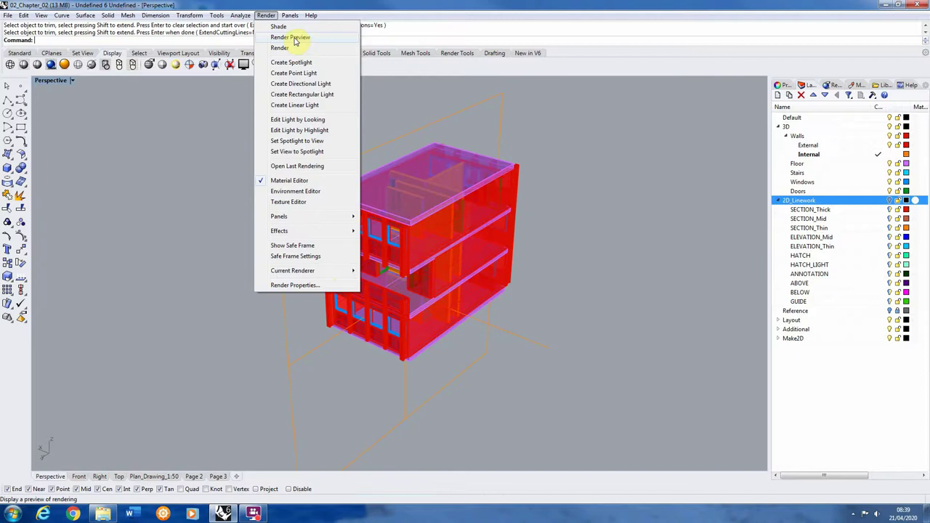
{"action": "left_click", "coordinate": [294, 39]}
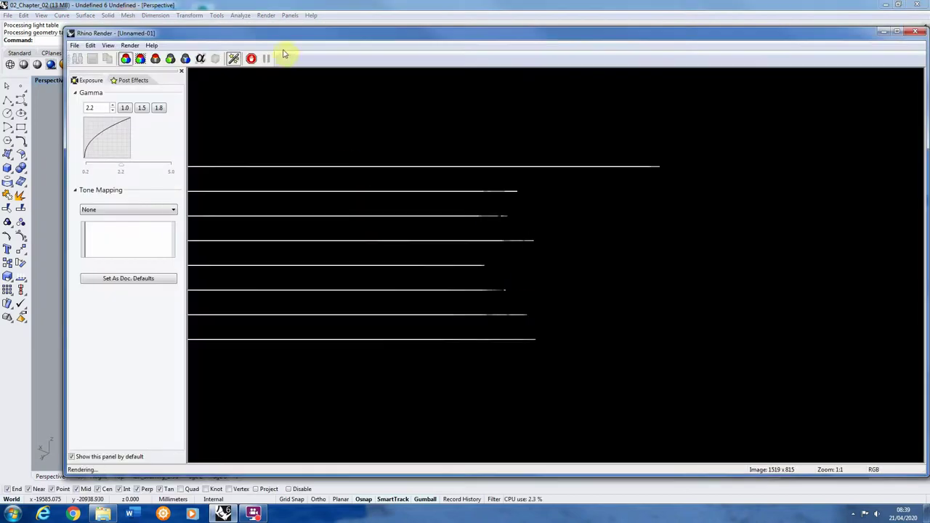
{"action": "left_click_drag", "start_coordinate": [326, 36], "coordinate": [308, 29]}
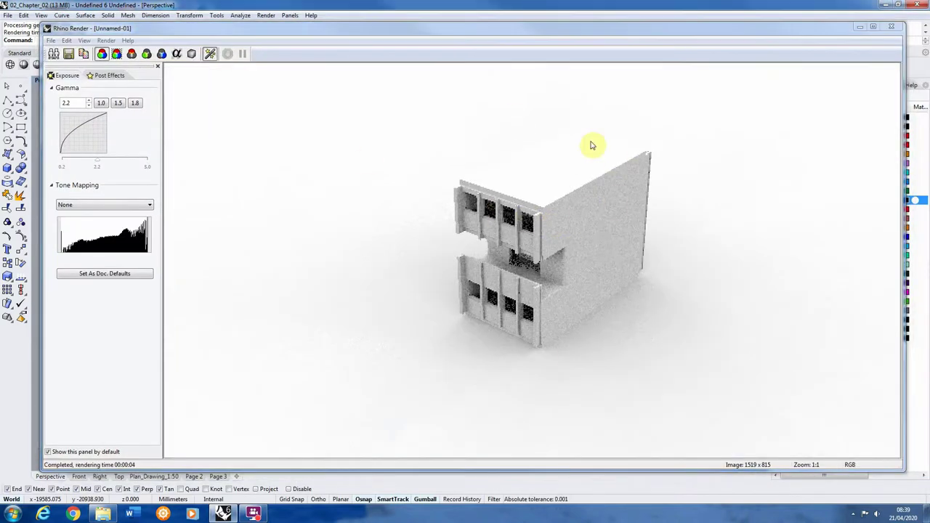
Inspect the rendered facade and side wall at several magnifications, and close the render result.
{"action": "scroll", "coordinate": [544, 207], "scroll_direction": "up", "scroll_amount": 3}
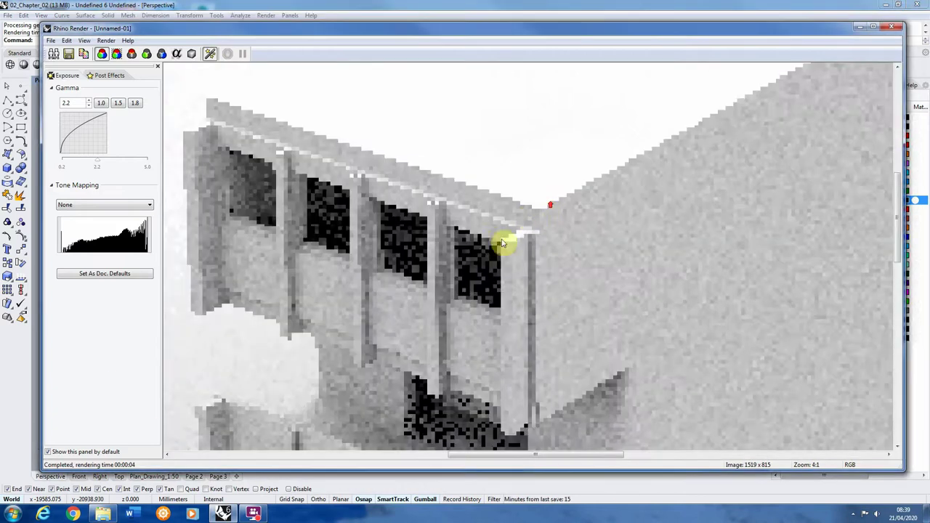
{"action": "scroll", "coordinate": [492, 243], "scroll_direction": "down", "scroll_amount": 5}
{"action": "scroll", "coordinate": [558, 256], "scroll_direction": "up", "scroll_amount": 3}
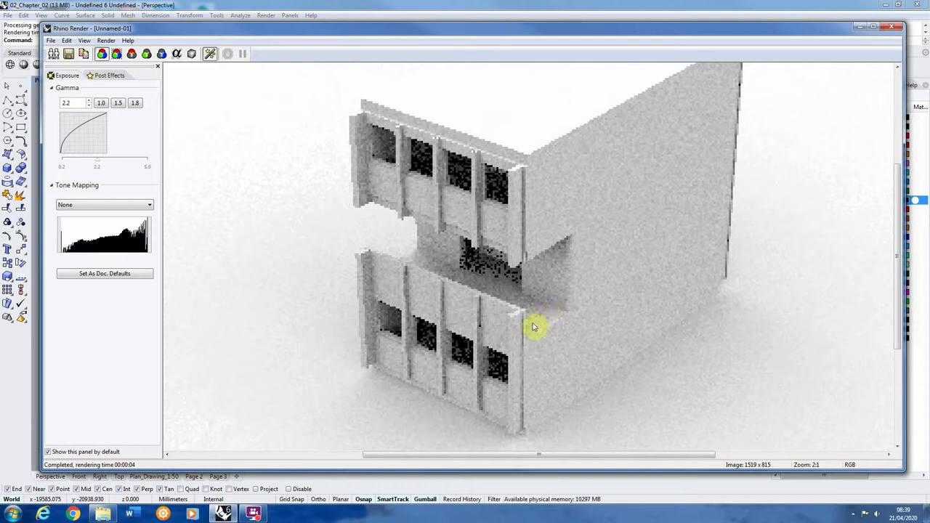
{"action": "scroll", "coordinate": [561, 291], "scroll_direction": "down", "scroll_amount": 2}
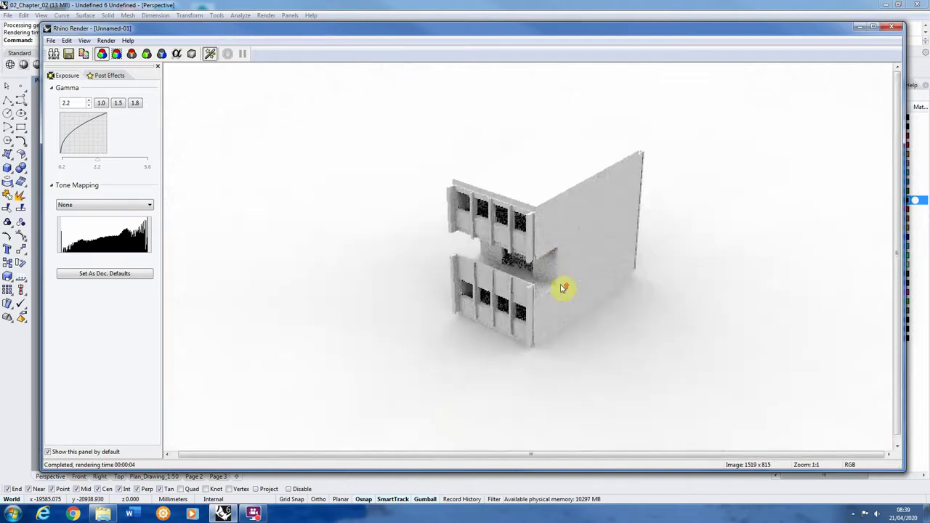
{"action": "scroll", "coordinate": [536, 357], "scroll_direction": "up", "scroll_amount": 2}
{"action": "scroll", "coordinate": [686, 208], "scroll_direction": "down", "scroll_amount": 1}
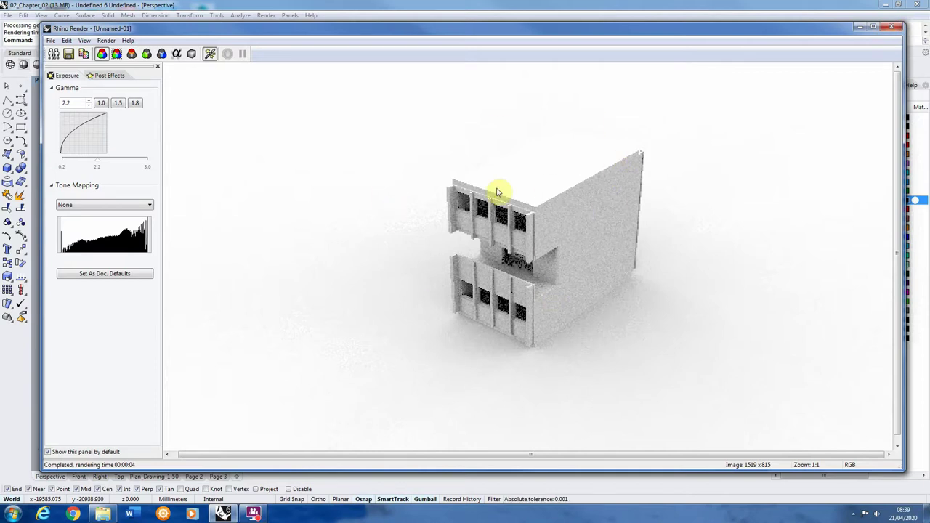
{"action": "left_click", "coordinate": [894, 29]}
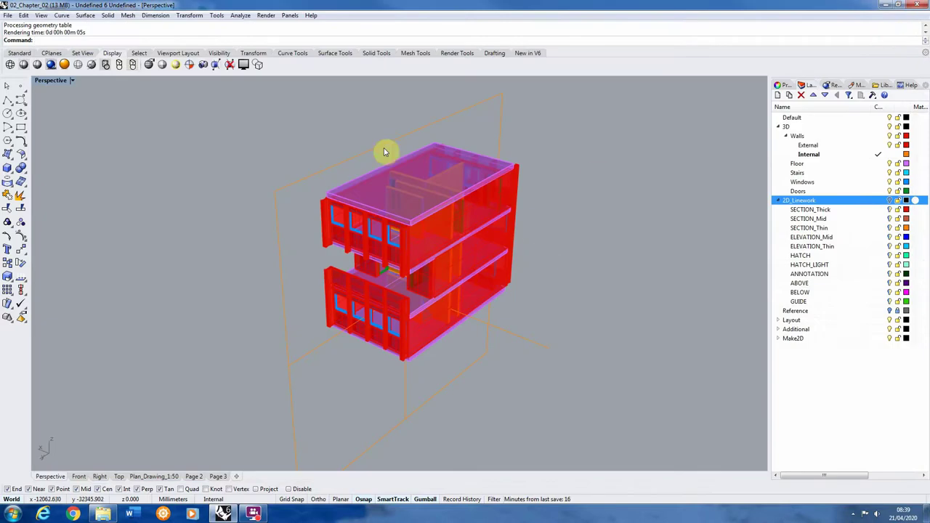
In the render properties, set the resolution to 300 DPI and the quality to Final quality.
{"action": "left_click", "coordinate": [262, 19]}
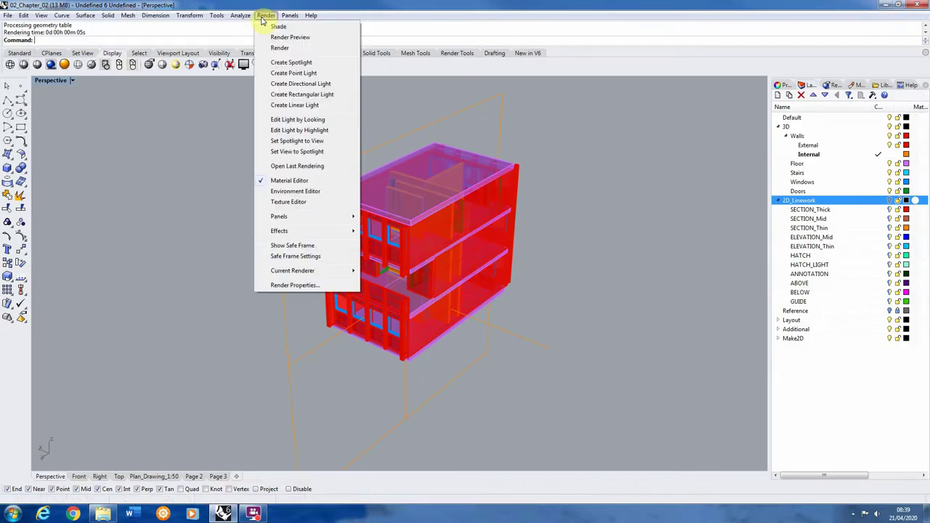
{"action": "left_click", "coordinate": [299, 285]}
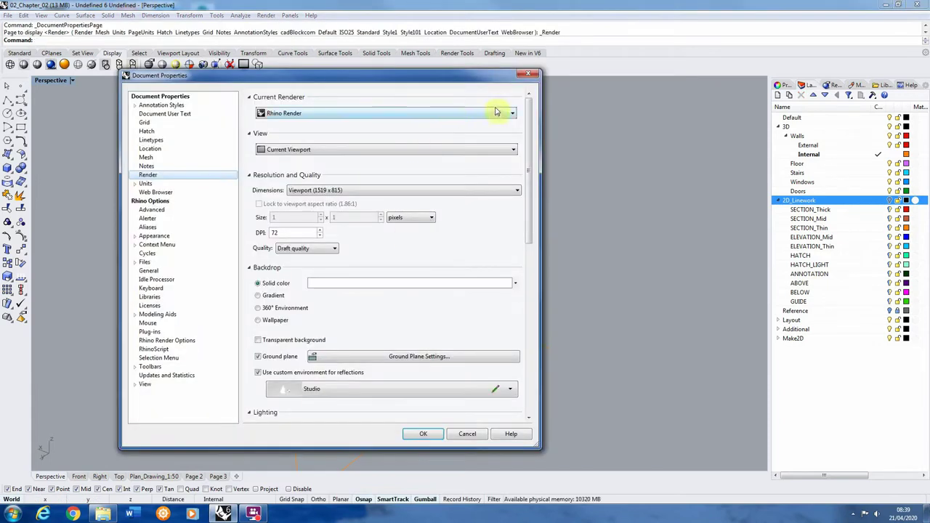
{"action": "left_click_drag", "start_coordinate": [529, 102], "coordinate": [529, 118]}
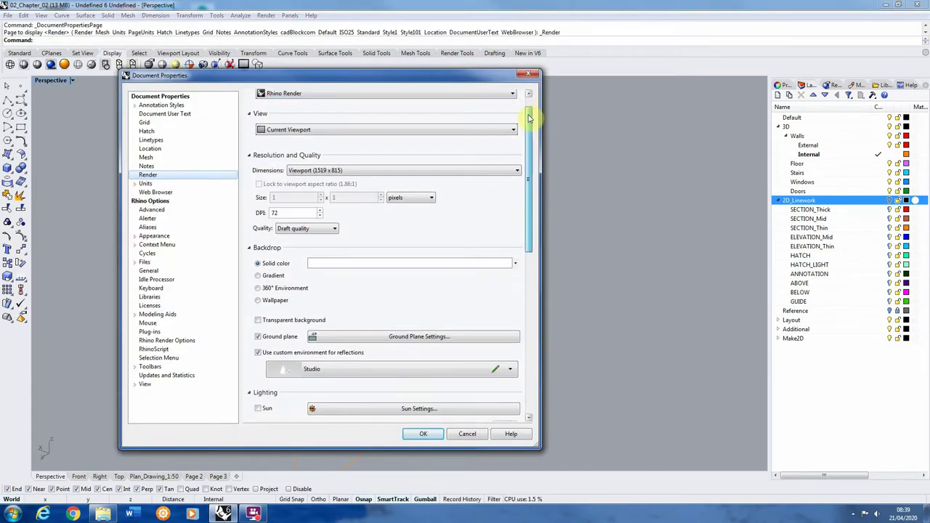
{"action": "left_click", "coordinate": [327, 172]}
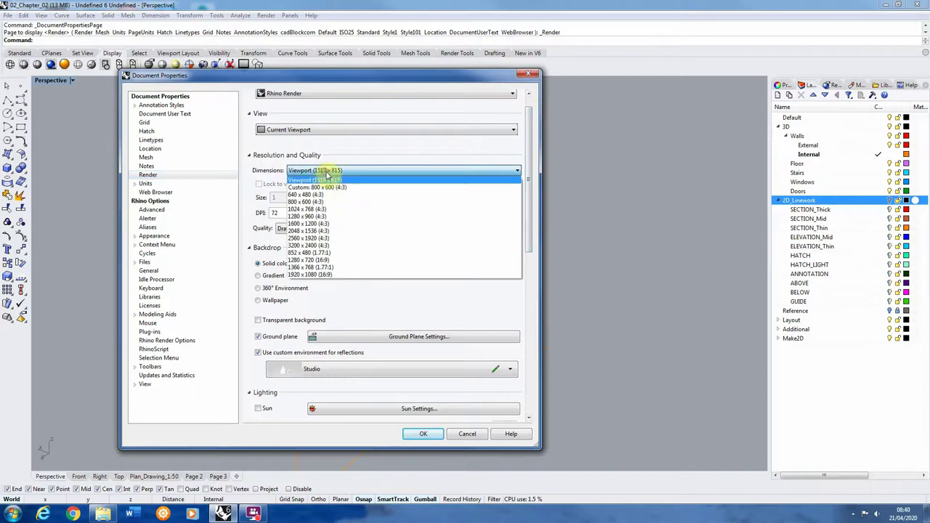
{"action": "left_click", "coordinate": [327, 174]}
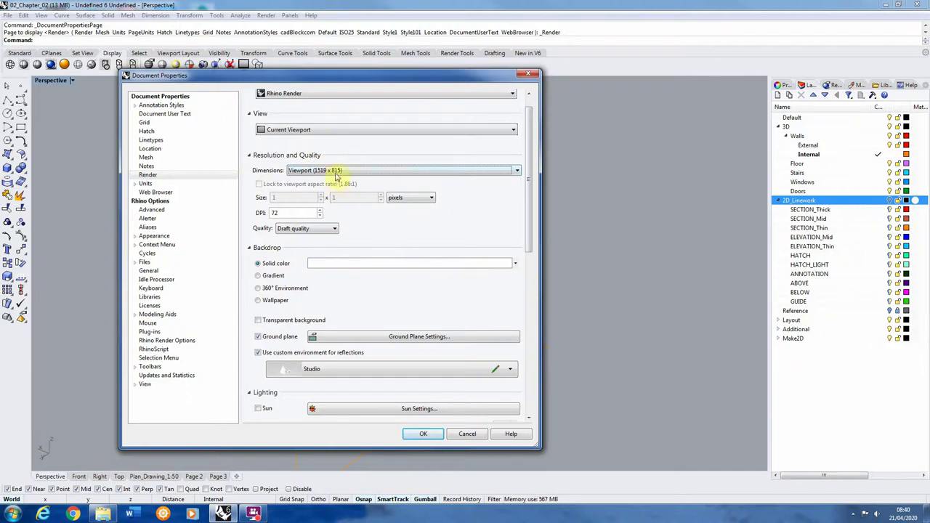
{"action": "double_click", "coordinate": [287, 213]}
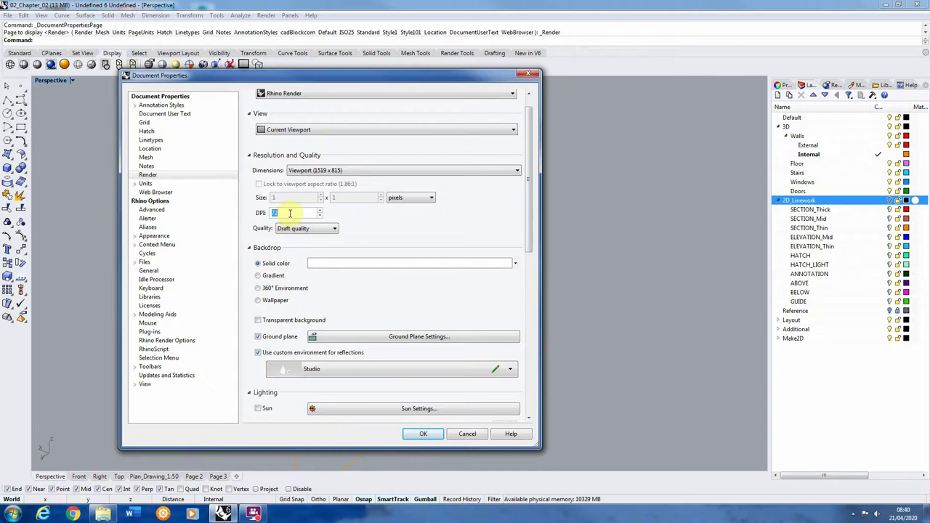
{"action": "type", "text": "300"}
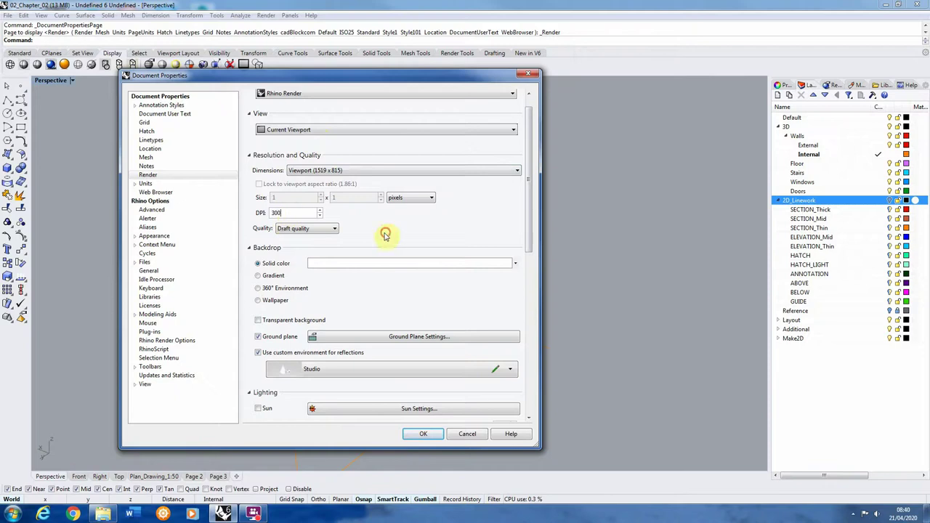
{"action": "left_click", "coordinate": [303, 228]}
{"action": "left_click", "coordinate": [301, 262]}
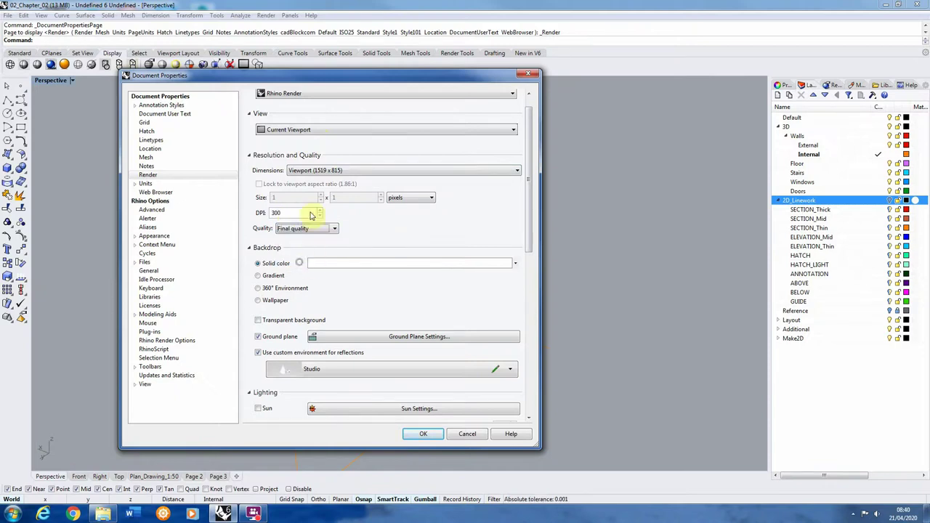
Review the available render image dimensions and leave the size at Viewport (1519 x 815).
{"action": "left_click", "coordinate": [329, 171]}
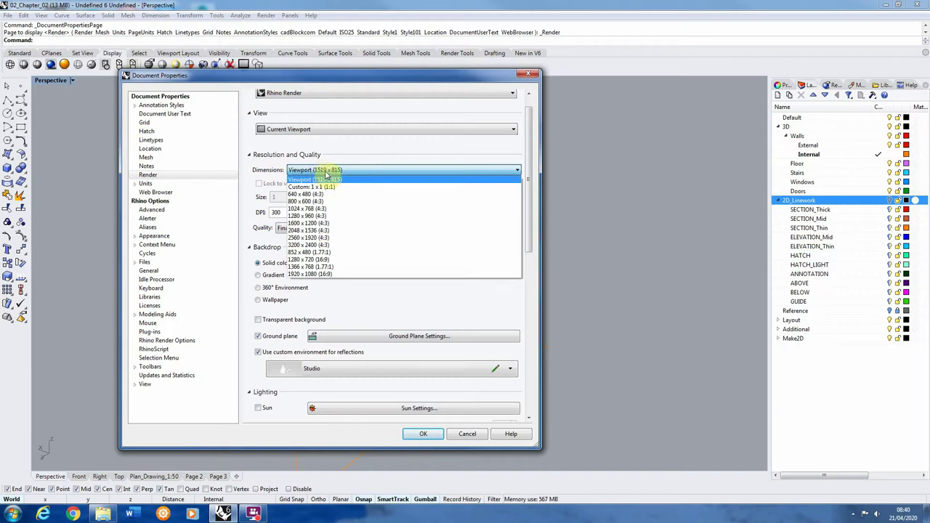
{"action": "left_click", "coordinate": [334, 172]}
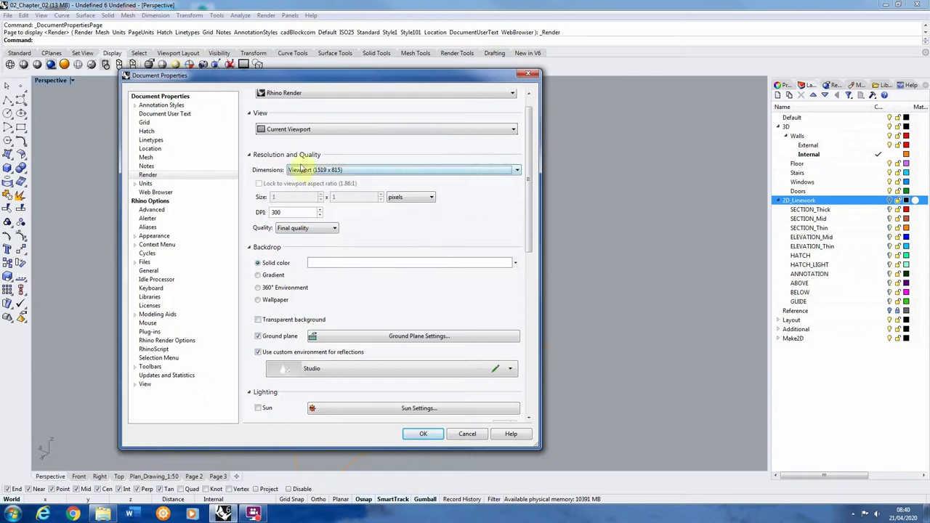
{"action": "left_click", "coordinate": [328, 172]}
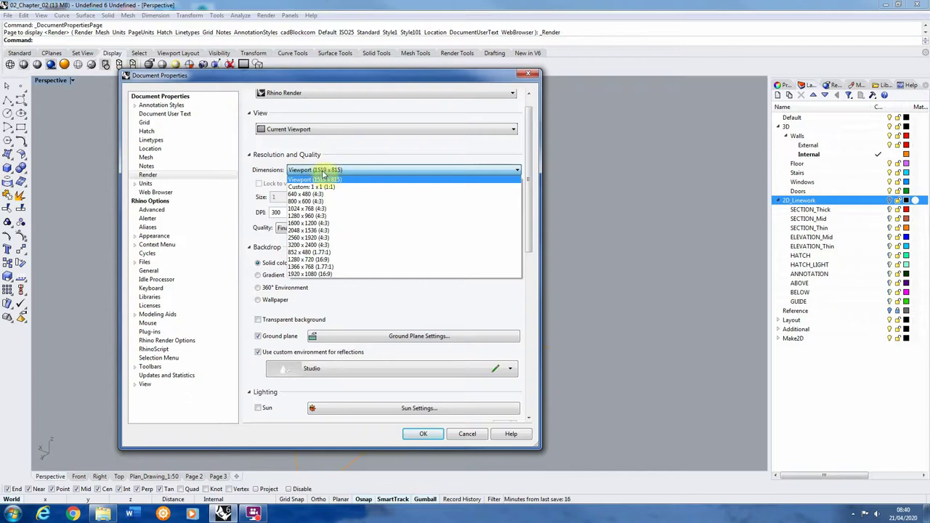
{"action": "left_click", "coordinate": [318, 175]}
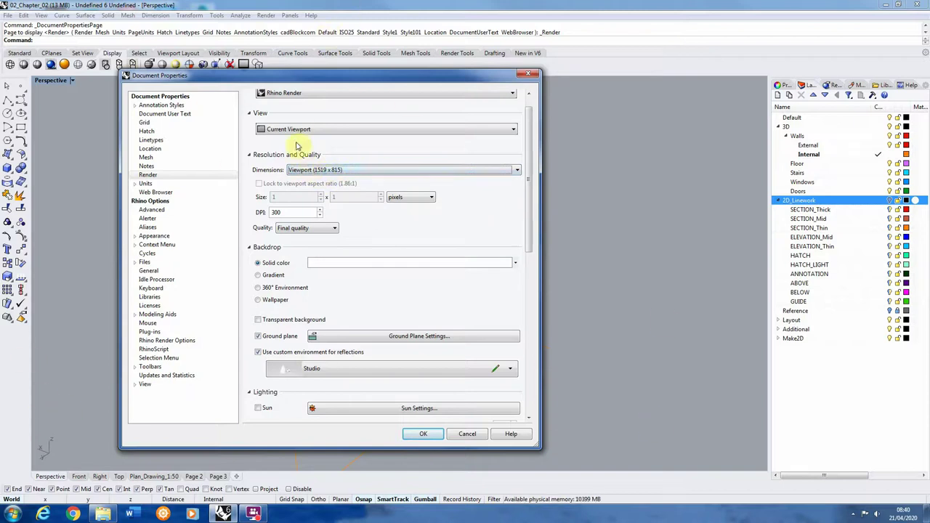
{"action": "left_click", "coordinate": [373, 238]}
{"action": "left_click", "coordinate": [323, 170]}
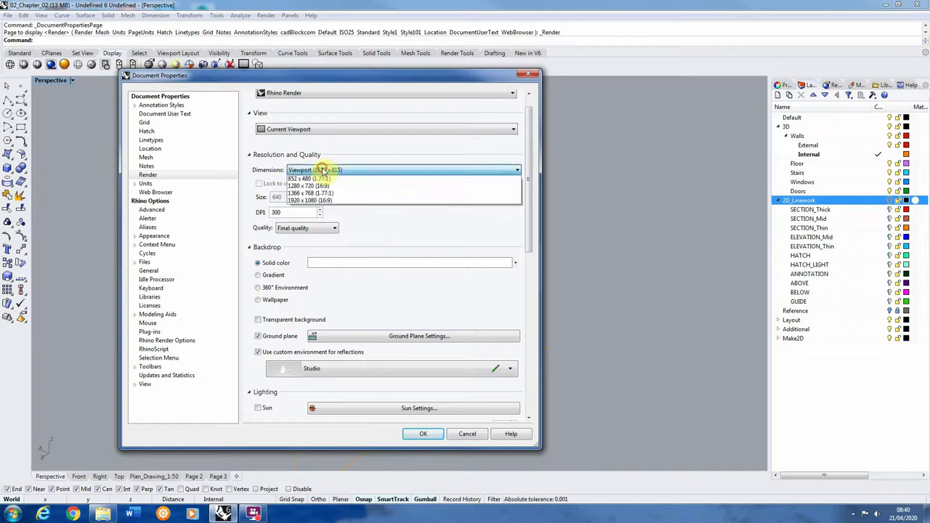
{"action": "left_click", "coordinate": [324, 179]}
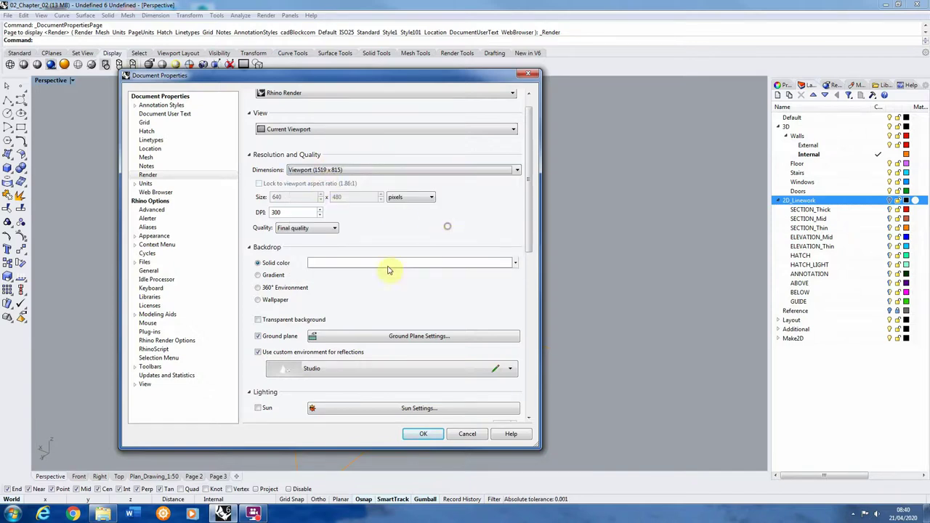
Set the render backdrop to Wallpaper and turn on the Sun in the render lighting.
{"action": "left_click", "coordinate": [332, 264]}
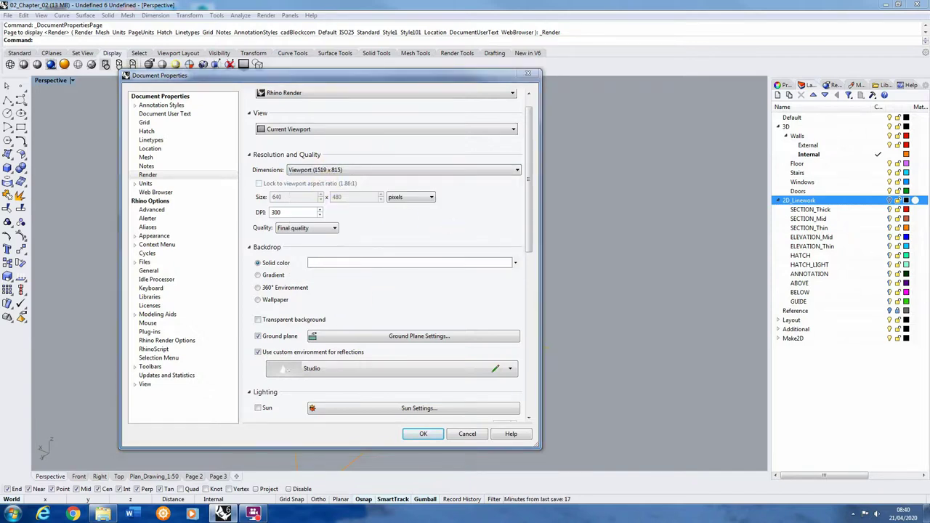
{"action": "left_click", "coordinate": [373, 298]}
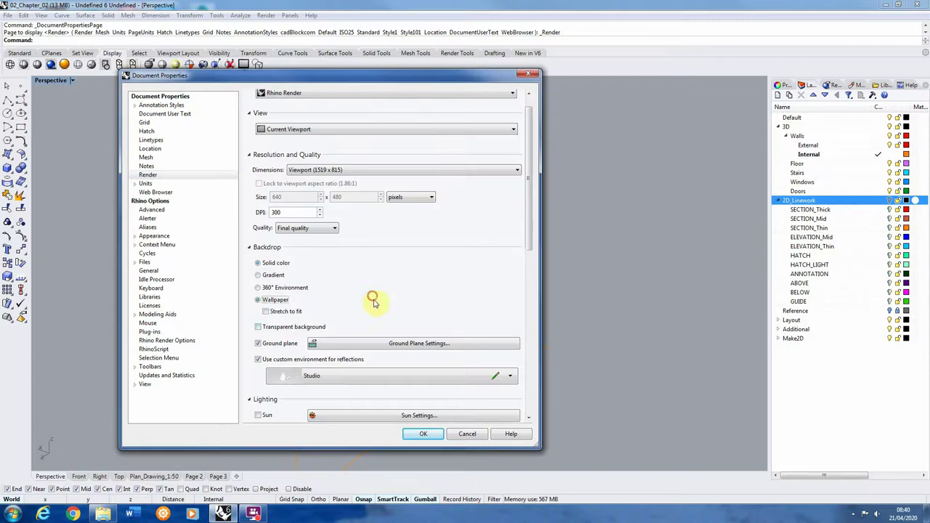
{"action": "scroll", "coordinate": [374, 305], "scroll_direction": "down", "scroll_amount": 1}
{"action": "scroll", "coordinate": [374, 309], "scroll_direction": "down", "scroll_amount": 2}
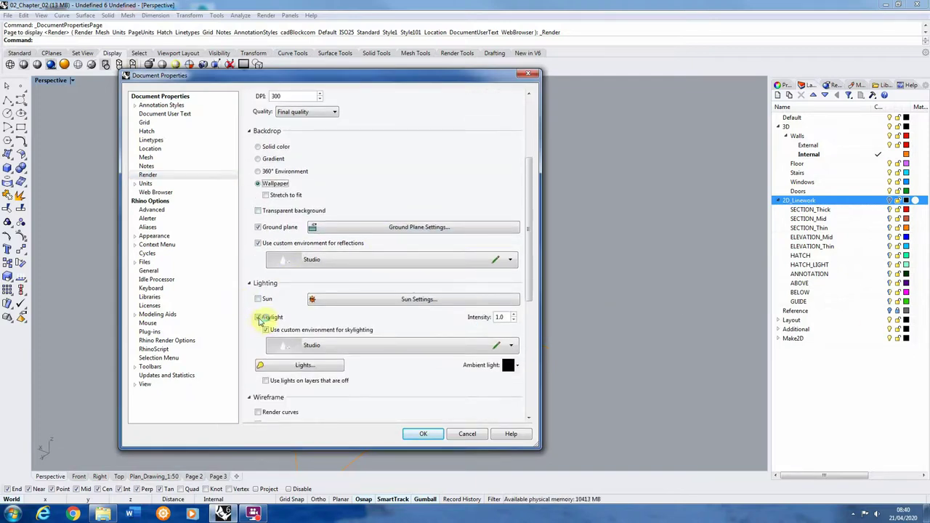
{"action": "left_click", "coordinate": [265, 330]}
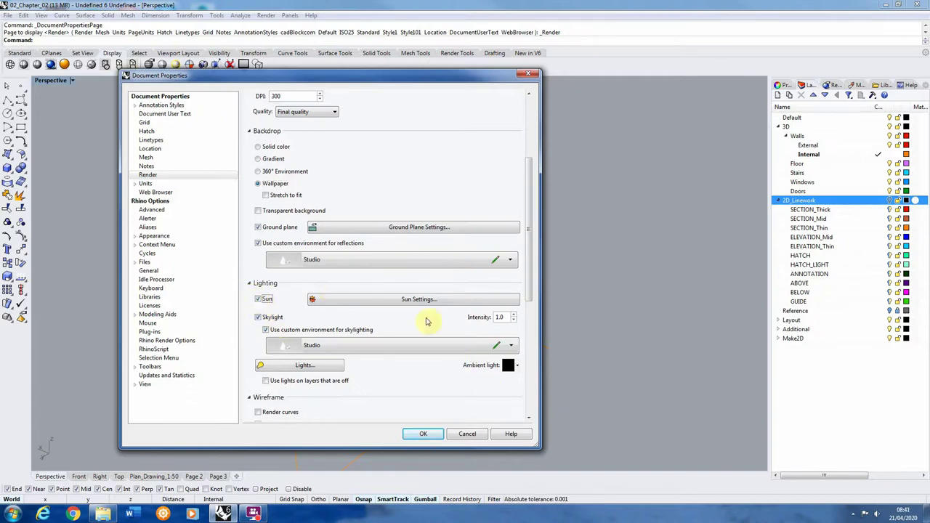
Open the Sun Settings, look over the date, time and location options, and enable manual control of the sun.
{"action": "left_click", "coordinate": [399, 306]}
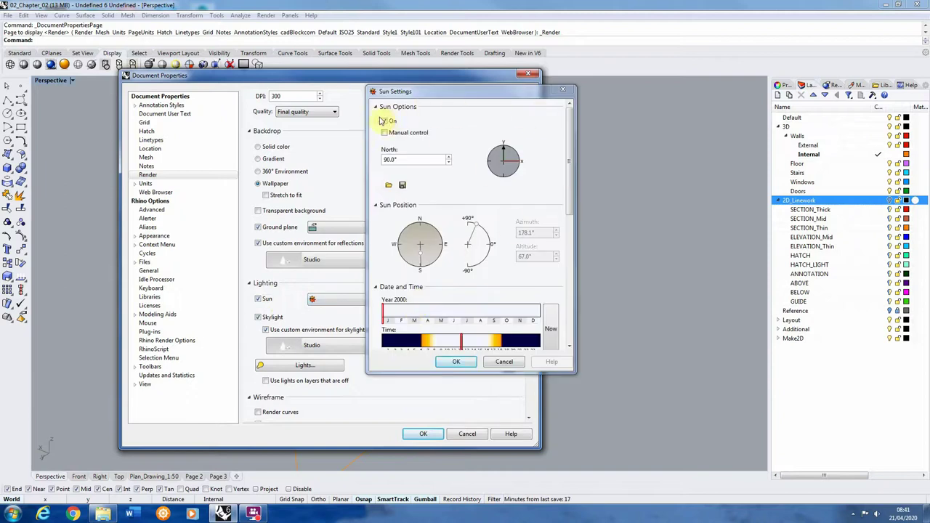
{"action": "left_click_drag", "start_coordinate": [565, 124], "coordinate": [558, 218]}
{"action": "mouse_move", "coordinate": [453, 225]}
{"action": "left_mouse_down"}
{"action": "mouse_move", "coordinate": [450, 271]}
{"action": "mouse_move", "coordinate": [455, 234]}
{"action": "left_mouse_up"}
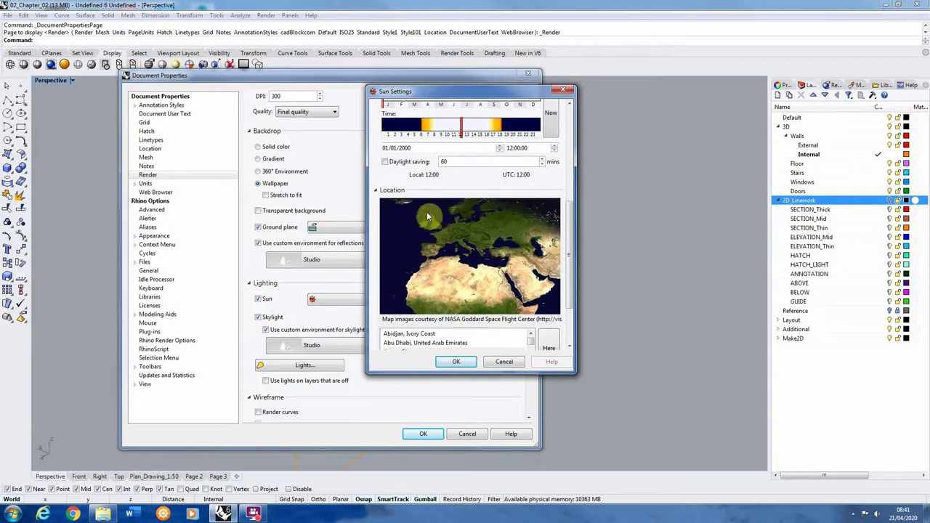
{"action": "left_click_drag", "start_coordinate": [571, 245], "coordinate": [571, 144]}
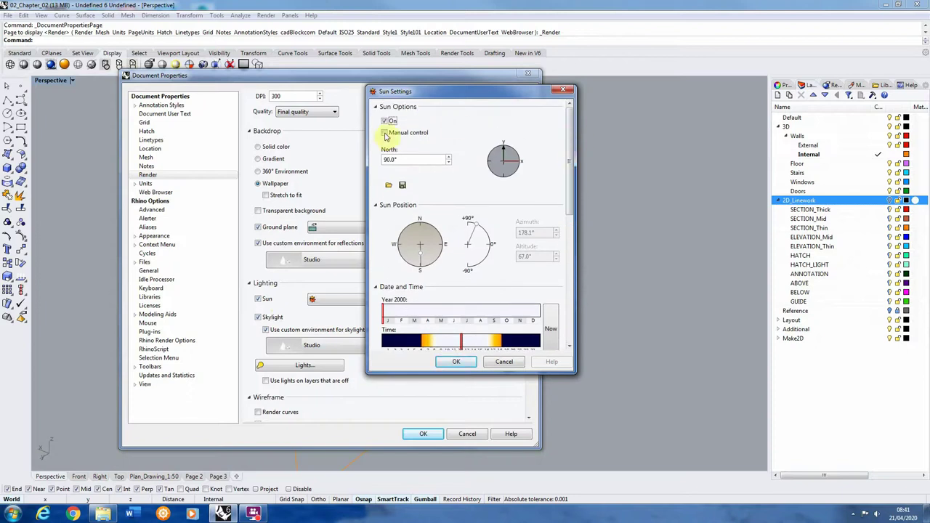
{"action": "left_click", "coordinate": [384, 134]}
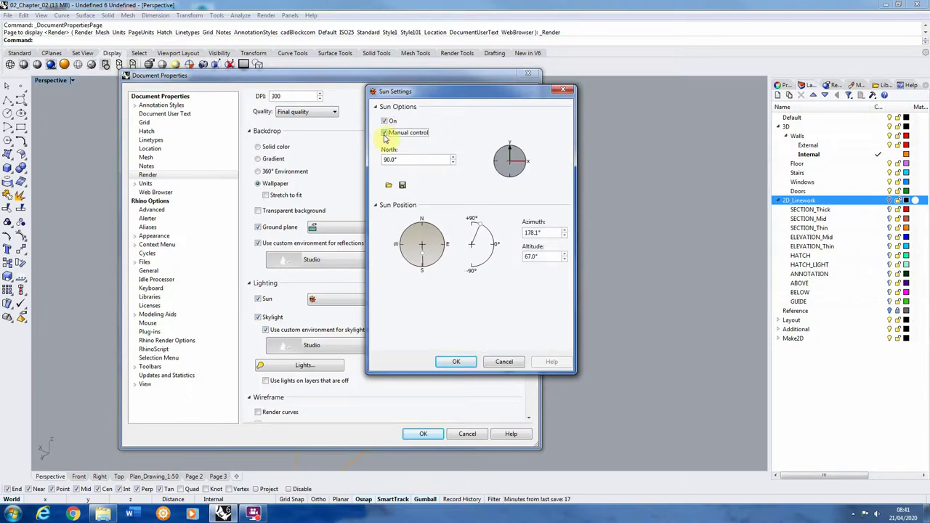
Position the sun at an azimuth of about 281.3° and an altitude of about 42.1°, and accept the render settings.
{"action": "left_click_drag", "start_coordinate": [421, 258], "coordinate": [440, 278]}
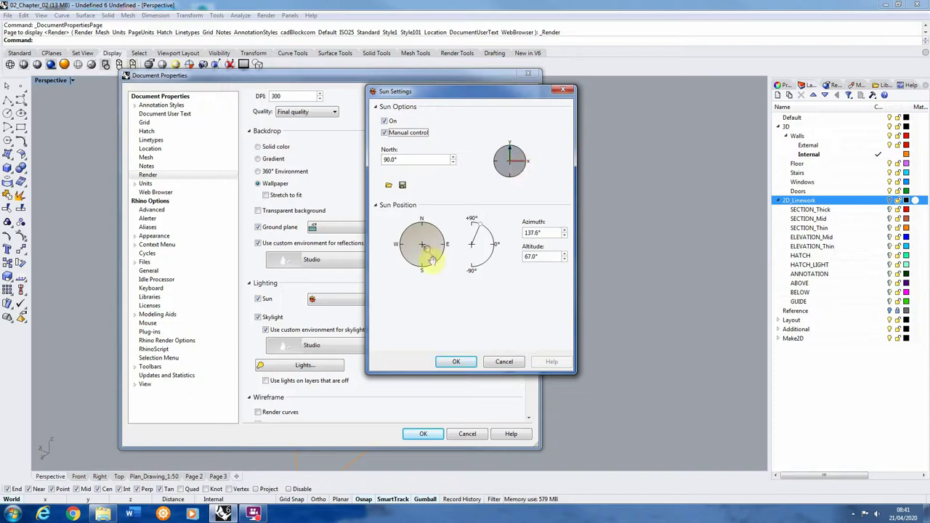
{"action": "left_click_drag", "start_coordinate": [432, 261], "coordinate": [399, 264]}
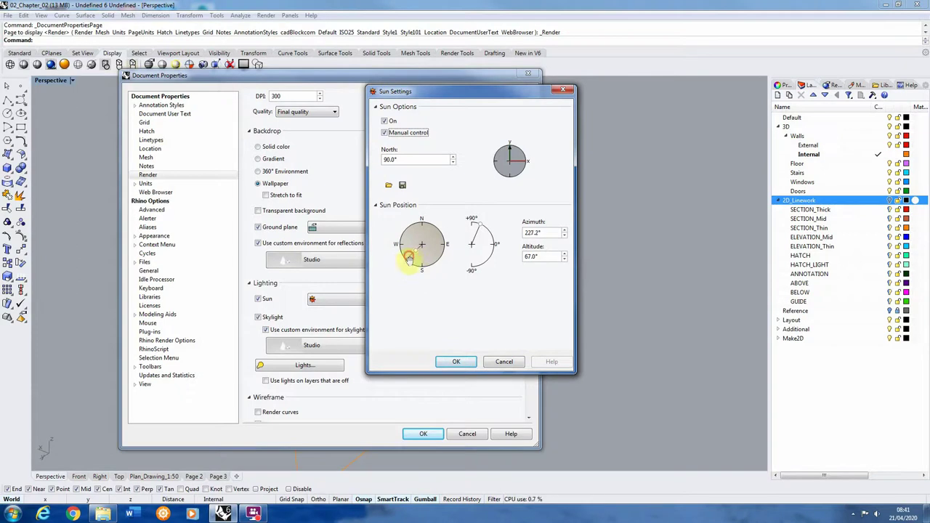
{"action": "left_click_drag", "start_coordinate": [404, 266], "coordinate": [395, 238]}
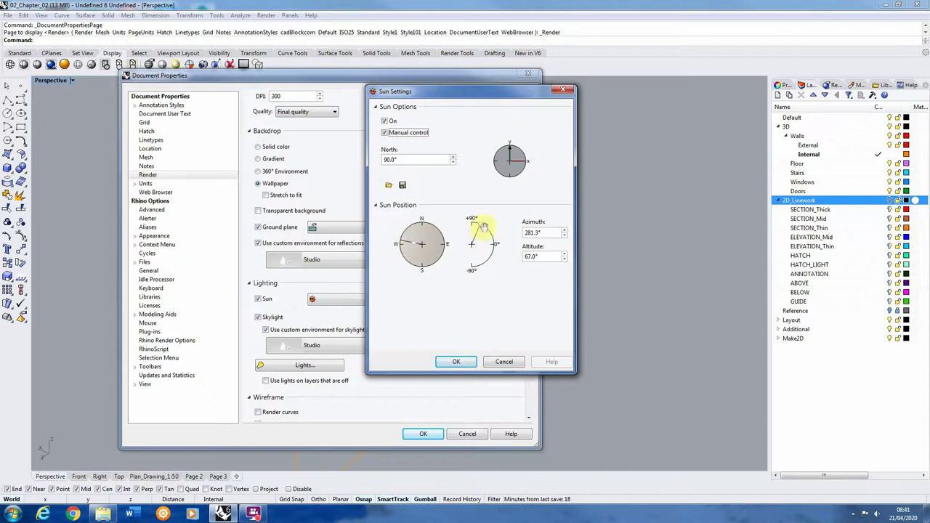
{"action": "mouse_move", "coordinate": [479, 226]}
{"action": "left_mouse_down"}
{"action": "mouse_move", "coordinate": [485, 242]}
{"action": "mouse_move", "coordinate": [476, 220]}
{"action": "mouse_move", "coordinate": [491, 244]}
{"action": "mouse_move", "coordinate": [494, 231]}
{"action": "mouse_move", "coordinate": [476, 218]}
{"action": "mouse_move", "coordinate": [506, 247]}
{"action": "left_mouse_up"}
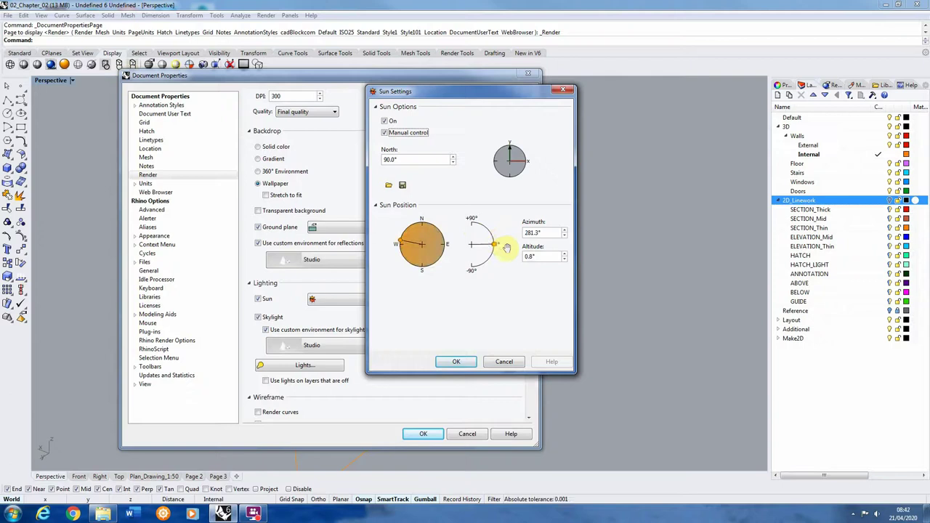
{"action": "left_click_drag", "start_coordinate": [506, 248], "coordinate": [501, 216]}
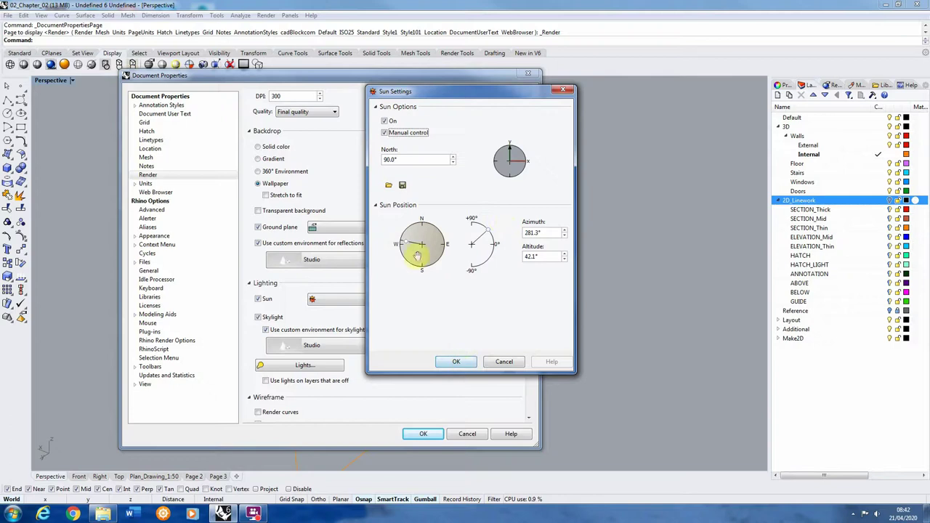
{"action": "left_click", "coordinate": [455, 362]}
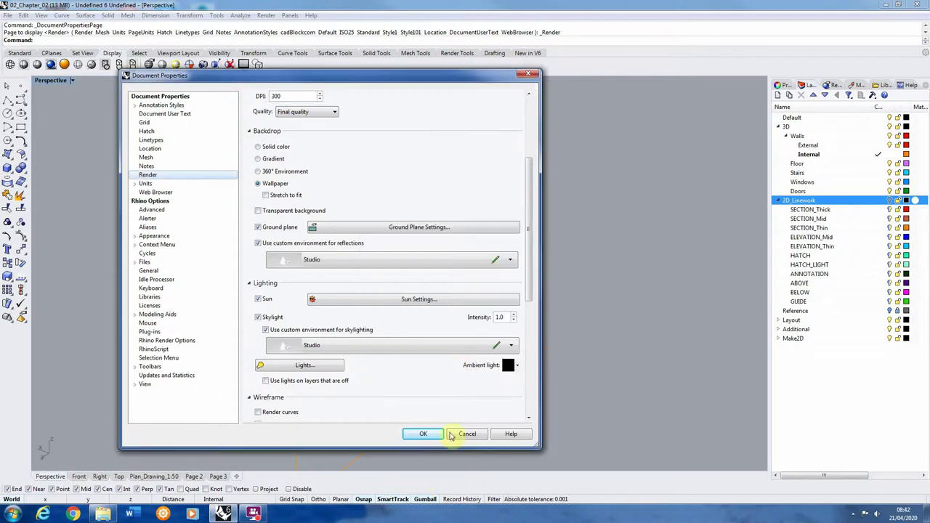
{"action": "left_click", "coordinate": [421, 434]}
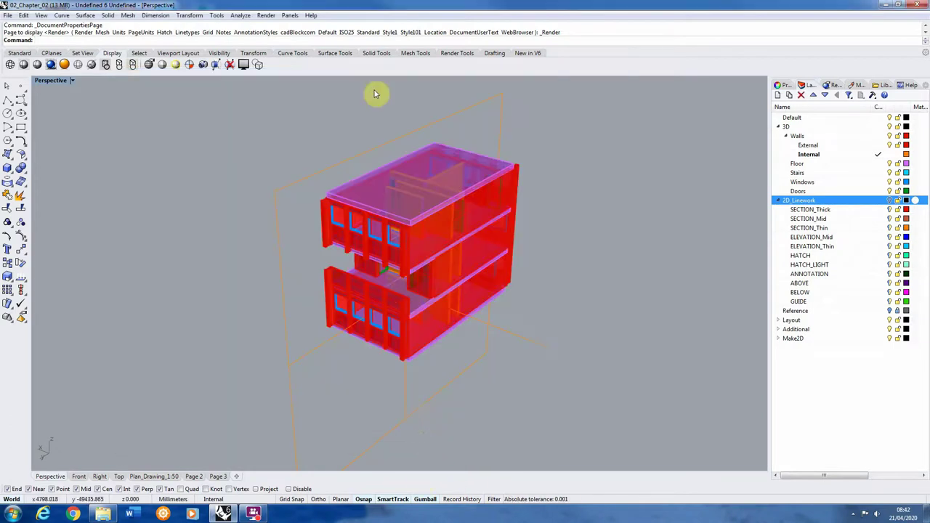
Run a Render Preview of the Perspective view, try the gamma at about 2.4 and then 2.23, and close the result.
{"action": "left_click", "coordinate": [267, 16]}
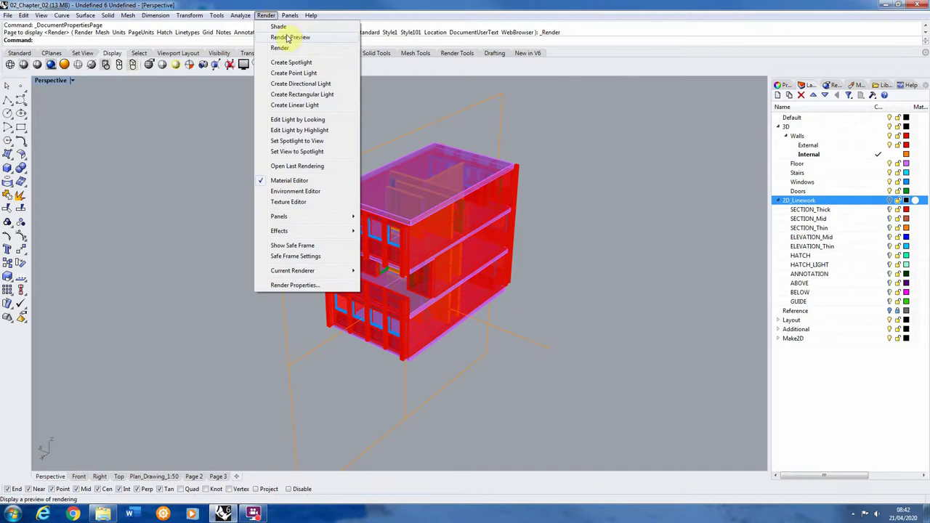
{"action": "left_click", "coordinate": [289, 35]}
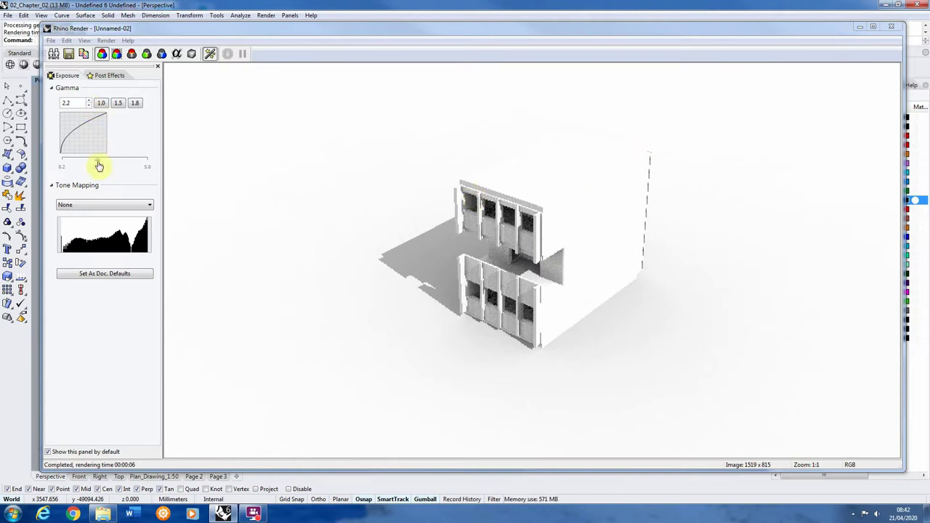
{"action": "mouse_move", "coordinate": [99, 166]}
{"action": "left_mouse_down"}
{"action": "mouse_move", "coordinate": [141, 167]}
{"action": "mouse_move", "coordinate": [68, 172]}
{"action": "mouse_move", "coordinate": [108, 167]}
{"action": "left_mouse_up"}
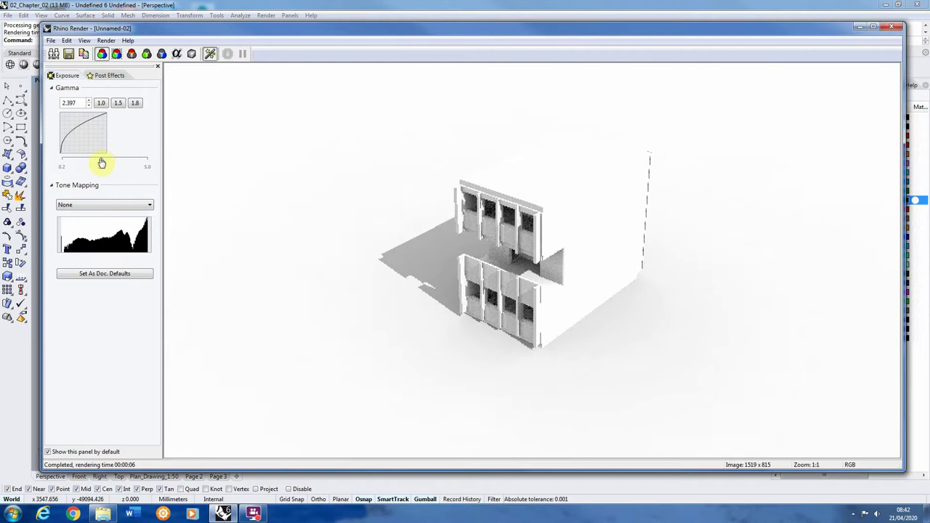
{"action": "left_click_drag", "start_coordinate": [100, 162], "coordinate": [98, 164]}
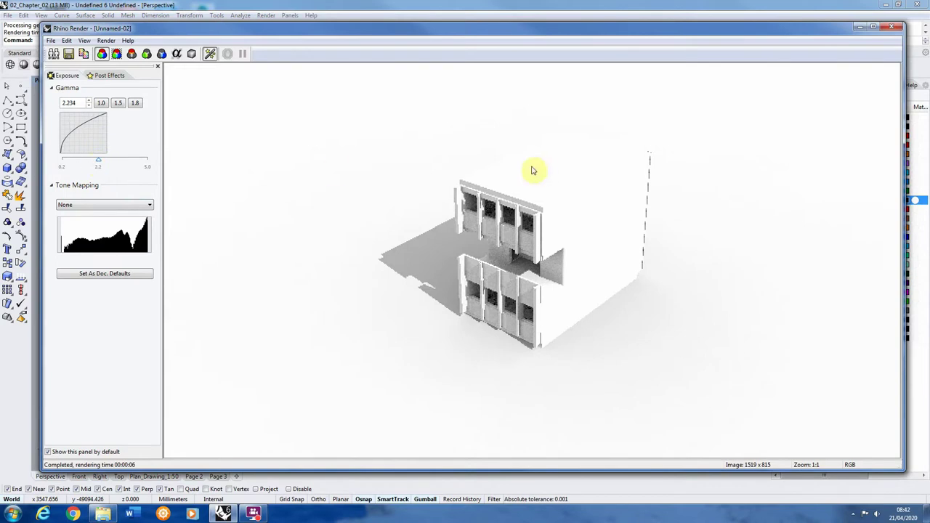
{"action": "left_click", "coordinate": [898, 29]}
Reopen the Sun Settings from the render properties and set the sun's azimuth to about 308.4°.
{"action": "left_click", "coordinate": [262, 15]}
{"action": "mouse_move", "coordinate": [240, 14]}
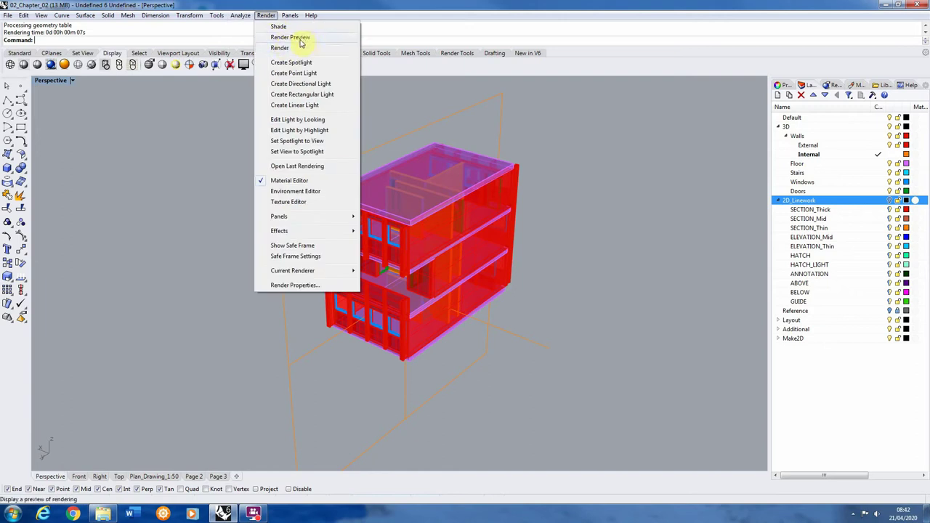
{"action": "left_click", "coordinate": [305, 285]}
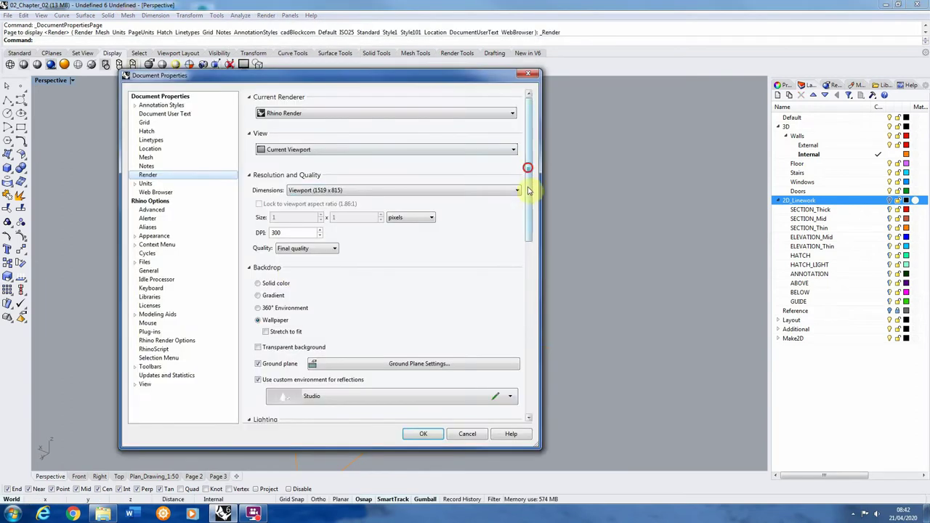
{"action": "left_click_drag", "start_coordinate": [525, 184], "coordinate": [529, 222]}
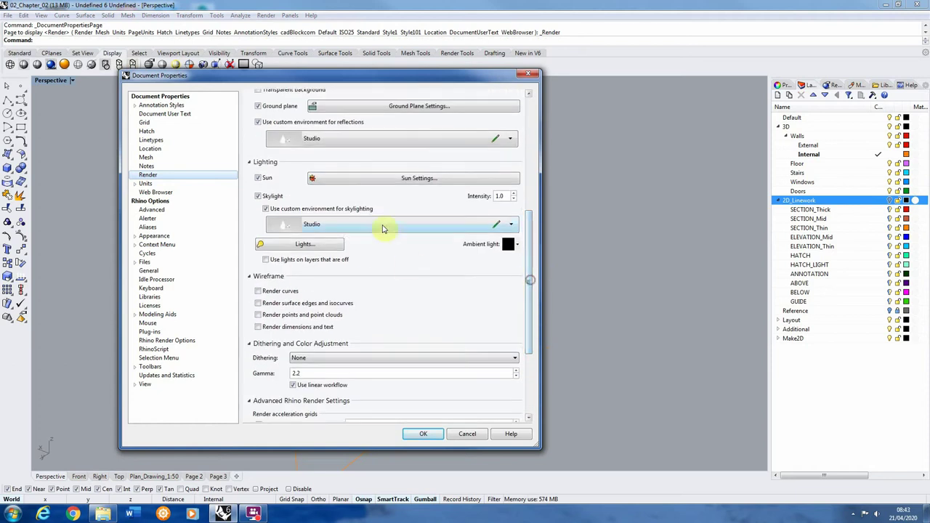
{"action": "left_click", "coordinate": [333, 181]}
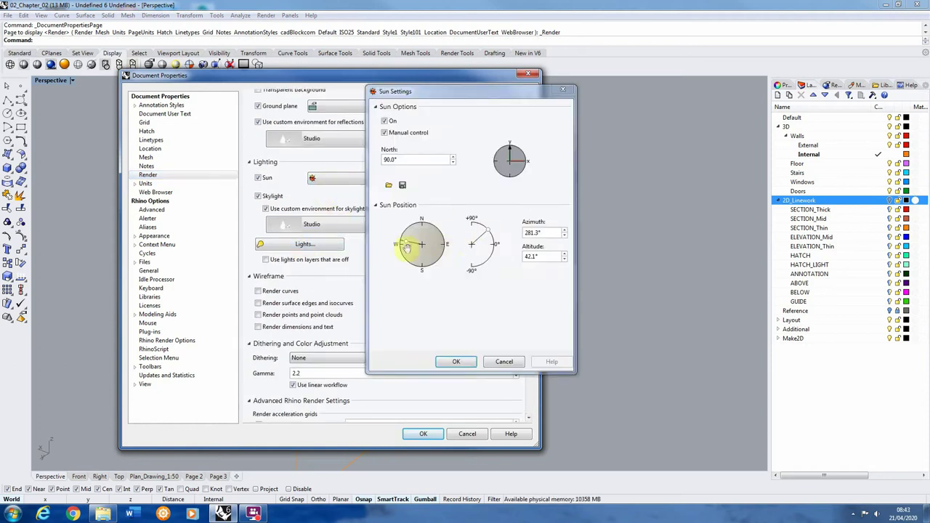
{"action": "left_click_drag", "start_coordinate": [407, 242], "coordinate": [412, 240]}
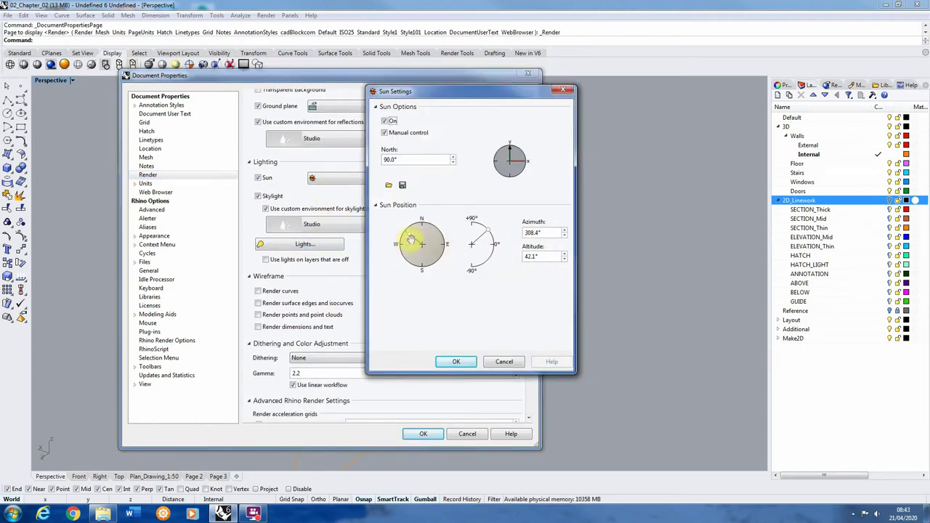
{"action": "left_click", "coordinate": [455, 361]}
{"action": "left_click", "coordinate": [424, 433]}
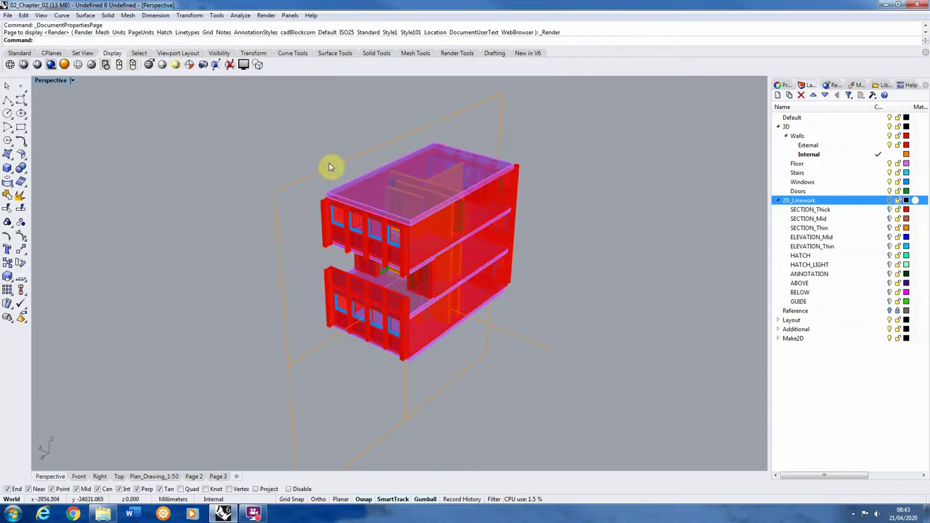
Switch to the Right view, frame the building section, and run a Render Preview of it.
{"action": "double_click", "coordinate": [53, 81]}
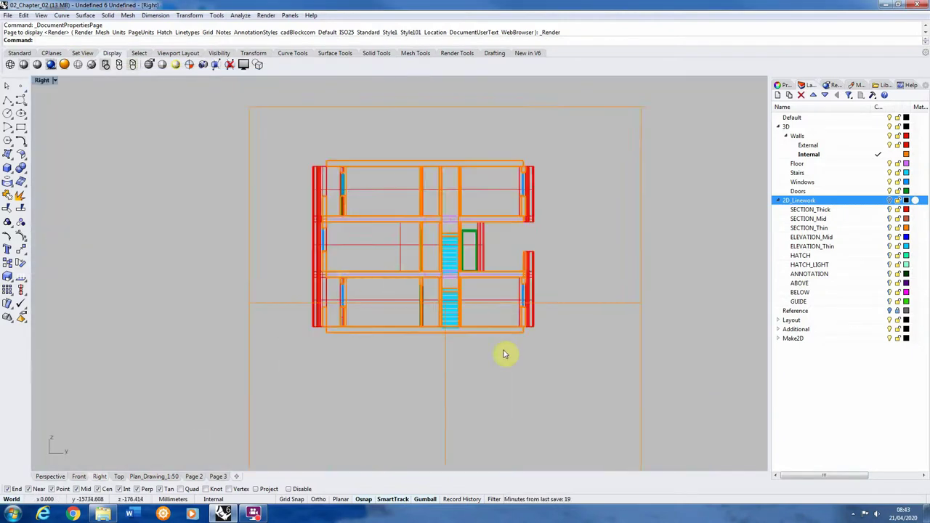
{"action": "scroll", "coordinate": [502, 353], "scroll_direction": "down", "scroll_amount": 1}
{"action": "scroll", "coordinate": [409, 250], "scroll_direction": "up", "scroll_amount": 1}
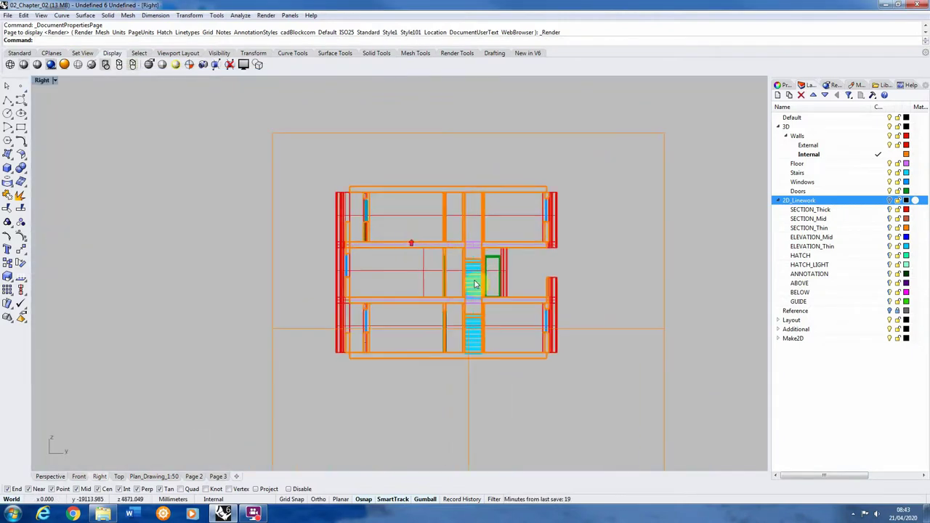
{"action": "left_click", "coordinate": [664, 138]}
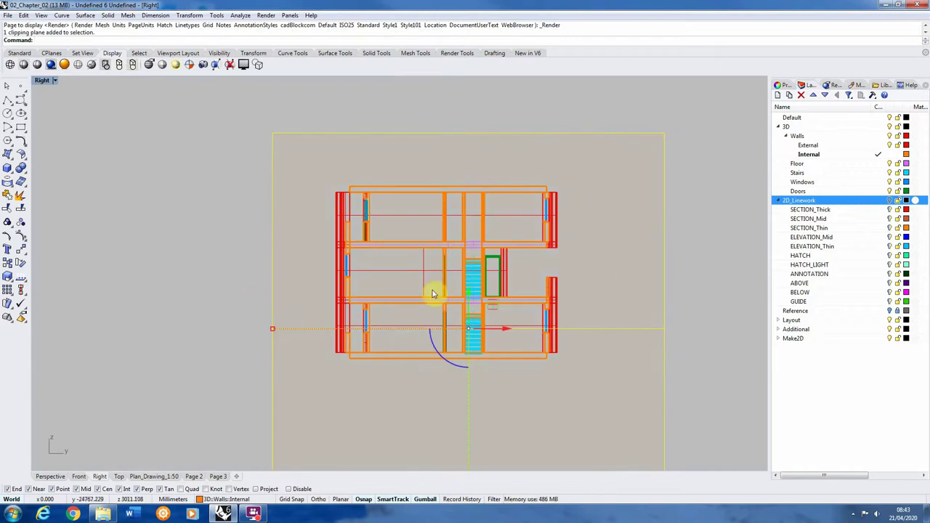
{"action": "key", "text": "Escape"}
{"action": "scroll", "coordinate": [434, 271], "scroll_direction": "up", "scroll_amount": 1}
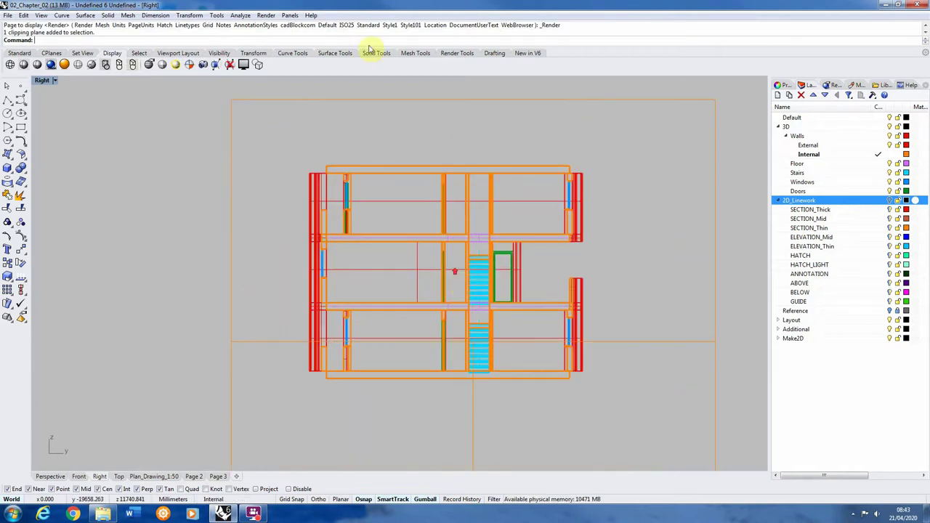
{"action": "left_click", "coordinate": [266, 14]}
{"action": "left_click", "coordinate": [287, 37]}
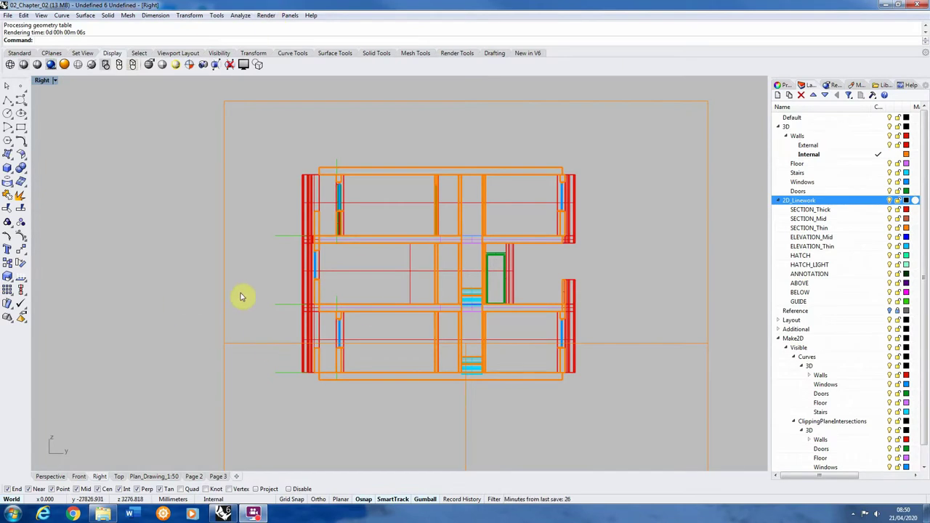
Check the available image dimensions in the render properties again, keep Viewport (1519 x 815), and accept the settings.
{"action": "left_click", "coordinate": [266, 16]}
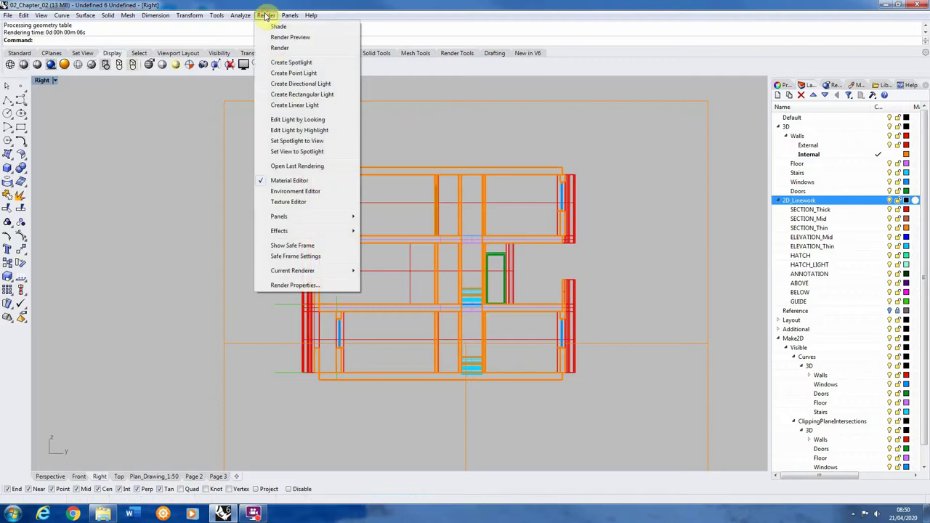
{"action": "left_click", "coordinate": [299, 285]}
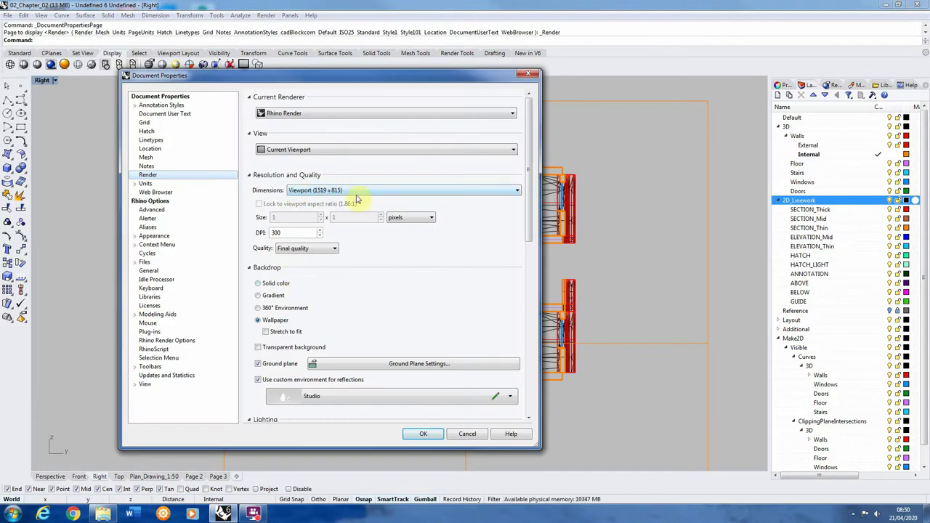
{"action": "left_click", "coordinate": [363, 192]}
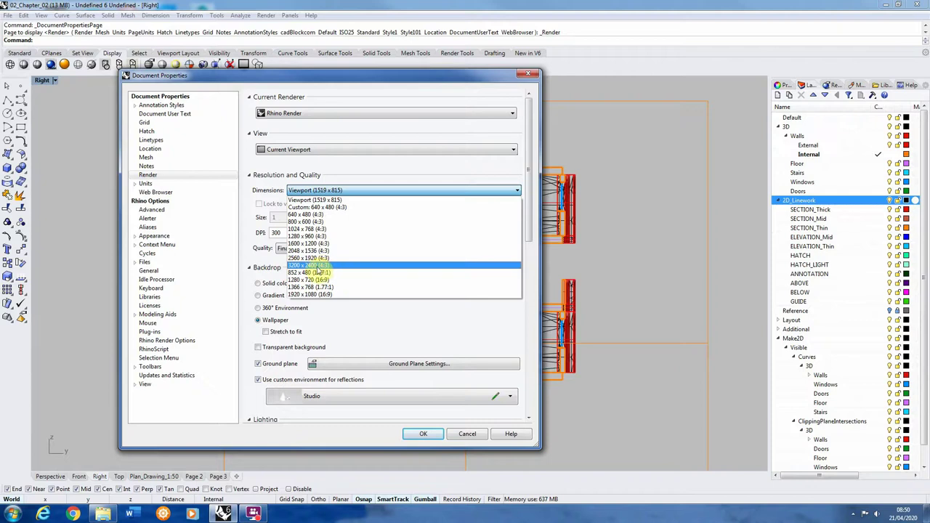
{"action": "left_click", "coordinate": [314, 198]}
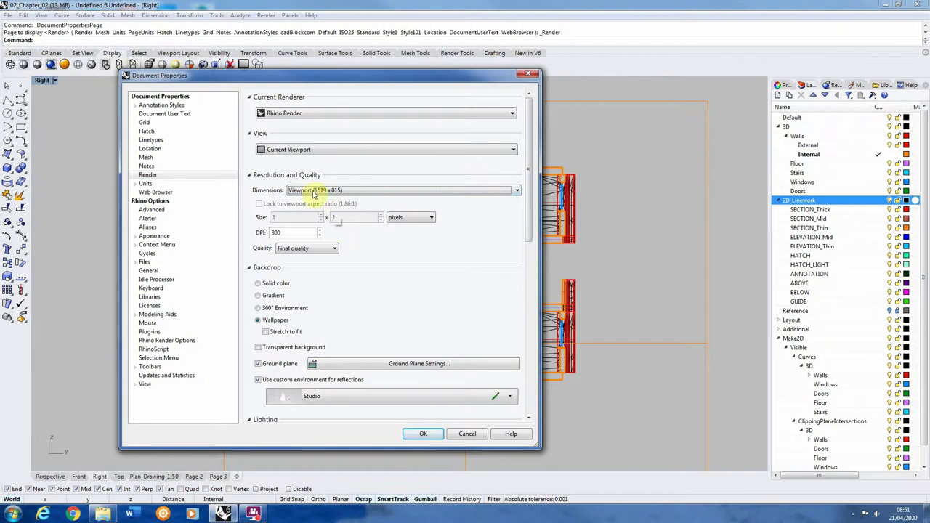
{"action": "left_click", "coordinate": [424, 435]}
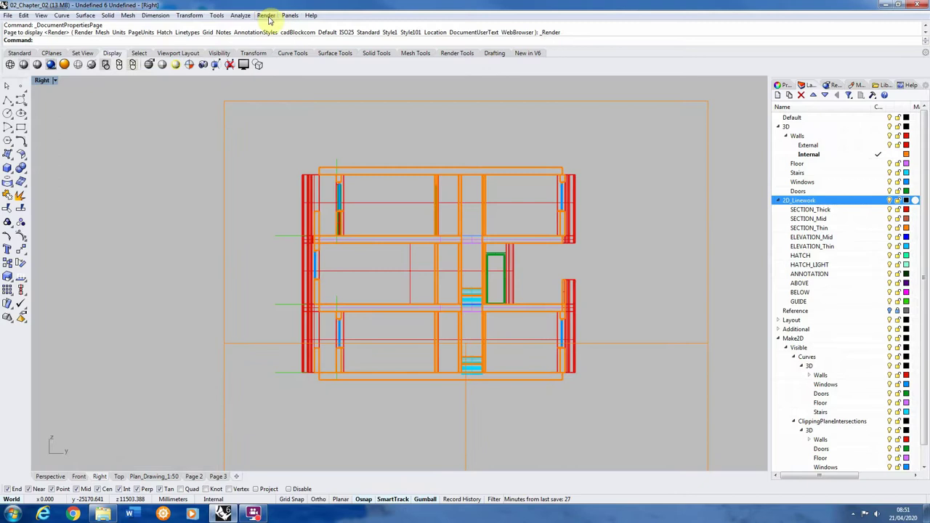
Run a full render of the building section in the Right view.
{"action": "left_click", "coordinate": [266, 16]}
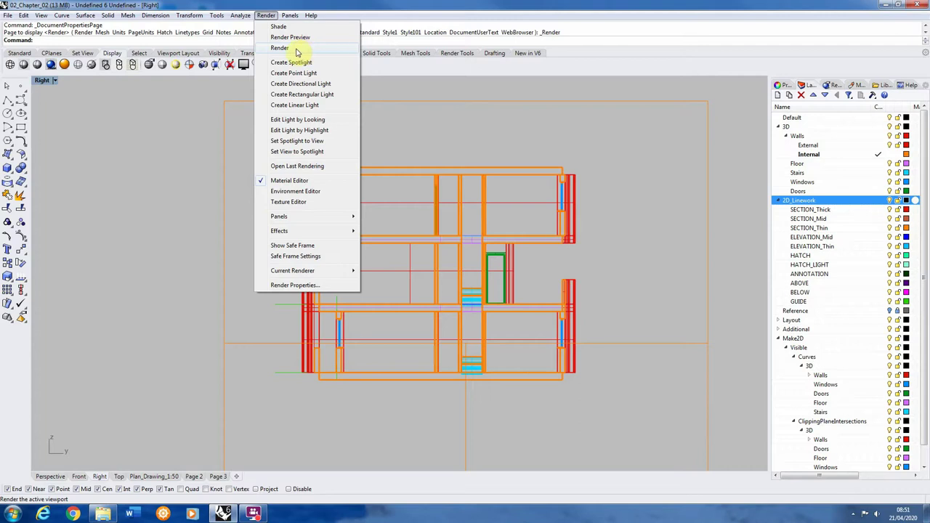
{"action": "left_click", "coordinate": [295, 49]}
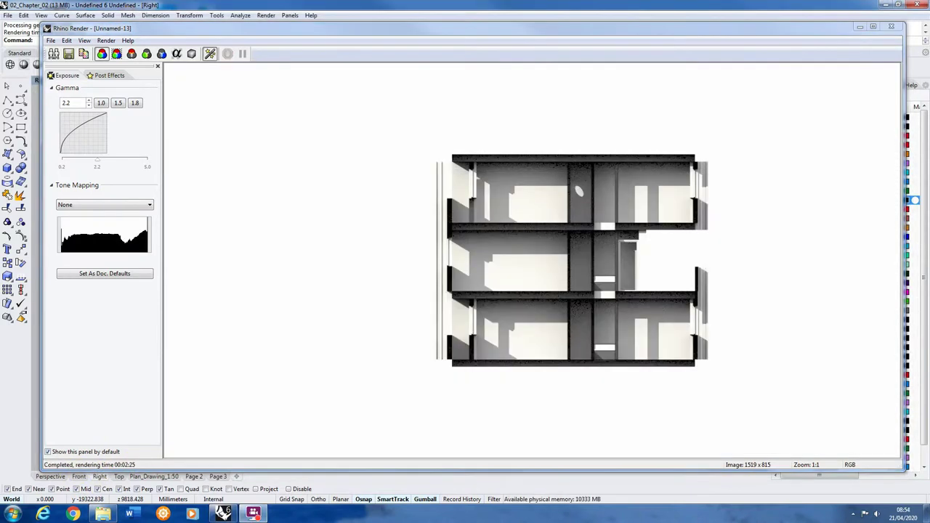
{"action": "left_click", "coordinate": [639, 300]}
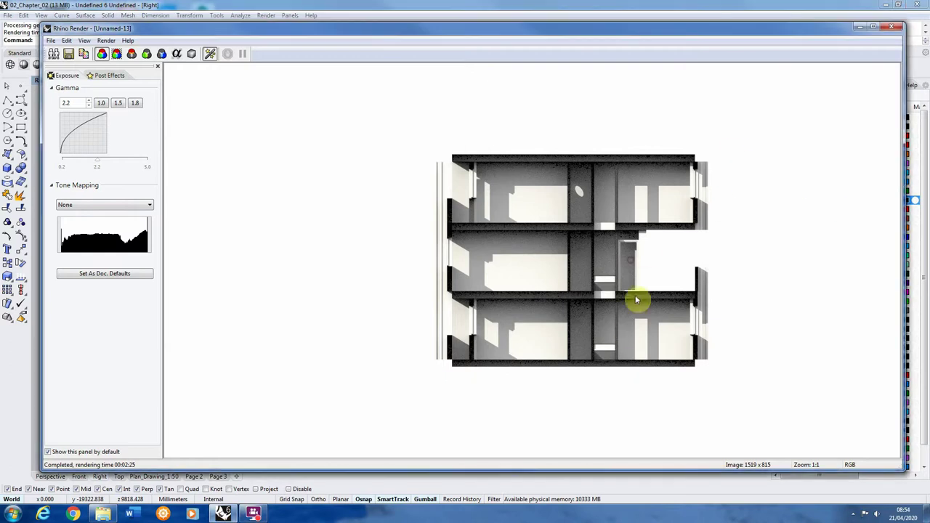
Examine the shadows, cut walls and floor slabs of the finished section render at close range and as a whole.
{"action": "scroll", "coordinate": [628, 331], "scroll_direction": "up", "scroll_amount": 1}
{"action": "scroll", "coordinate": [635, 323], "scroll_direction": "down", "scroll_amount": 1}
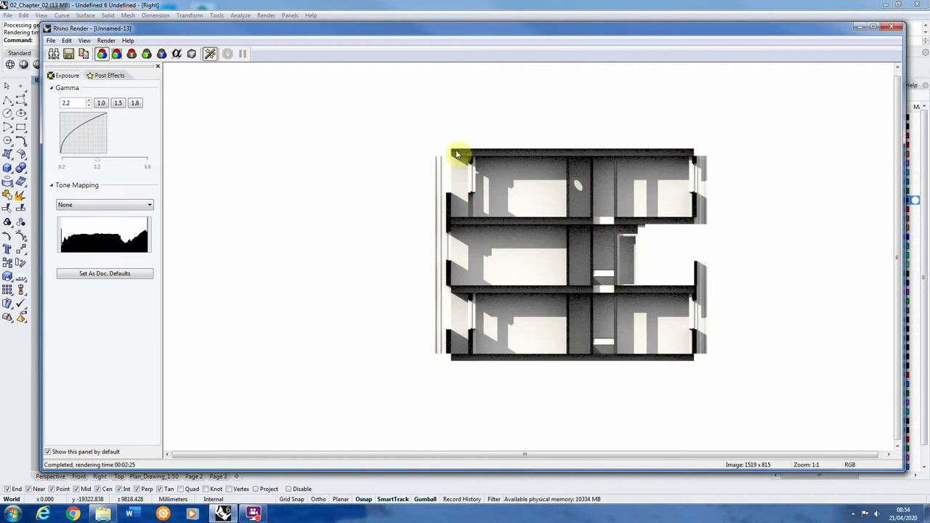
{"action": "scroll", "coordinate": [513, 209], "scroll_direction": "up", "scroll_amount": 2}
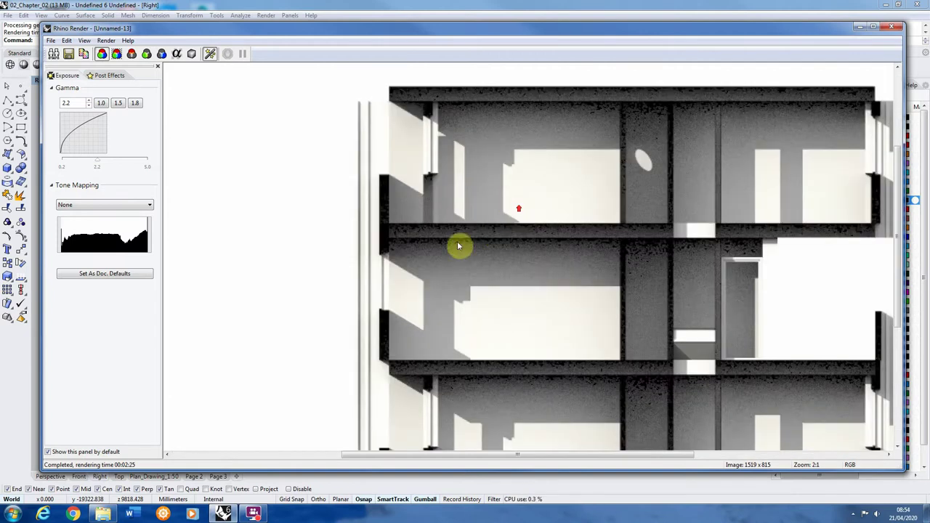
{"action": "scroll", "coordinate": [394, 235], "scroll_direction": "down", "scroll_amount": 1}
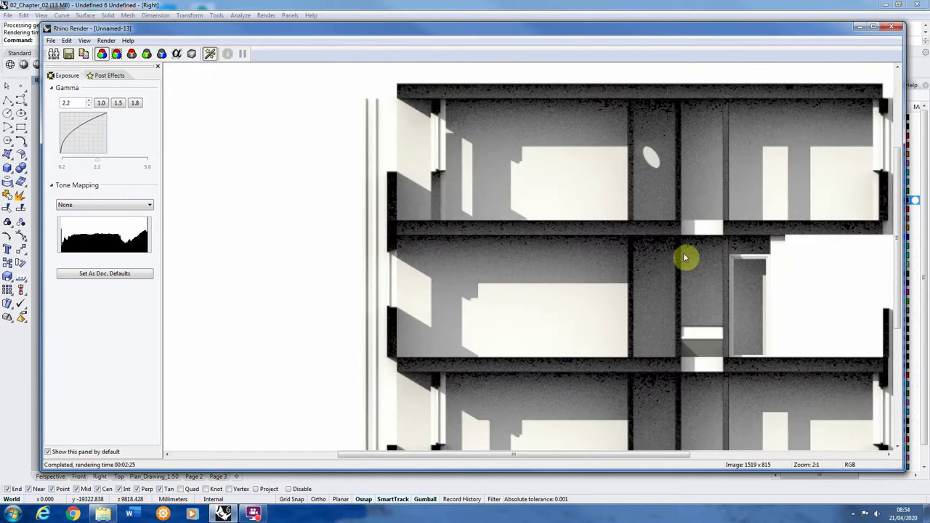
{"action": "scroll", "coordinate": [640, 338], "scroll_direction": "down", "scroll_amount": 1}
{"action": "scroll", "coordinate": [560, 301], "scroll_direction": "up", "scroll_amount": 2}
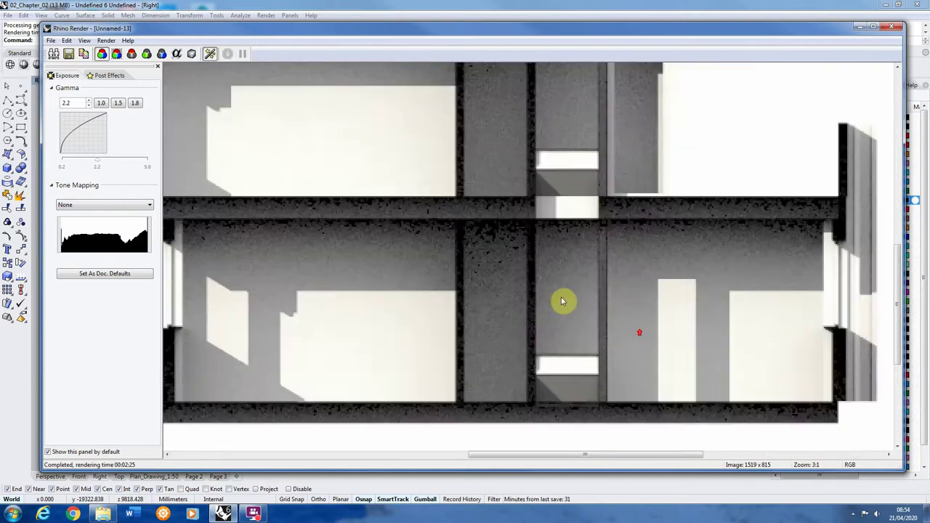
{"action": "scroll", "coordinate": [504, 245], "scroll_direction": "down", "scroll_amount": 1}
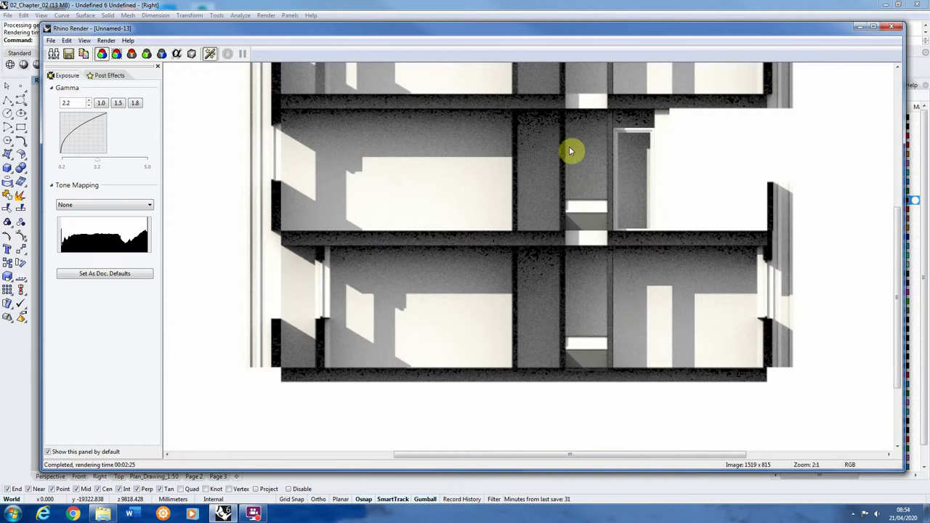
{"action": "scroll", "coordinate": [553, 325], "scroll_direction": "down", "scroll_amount": 1}
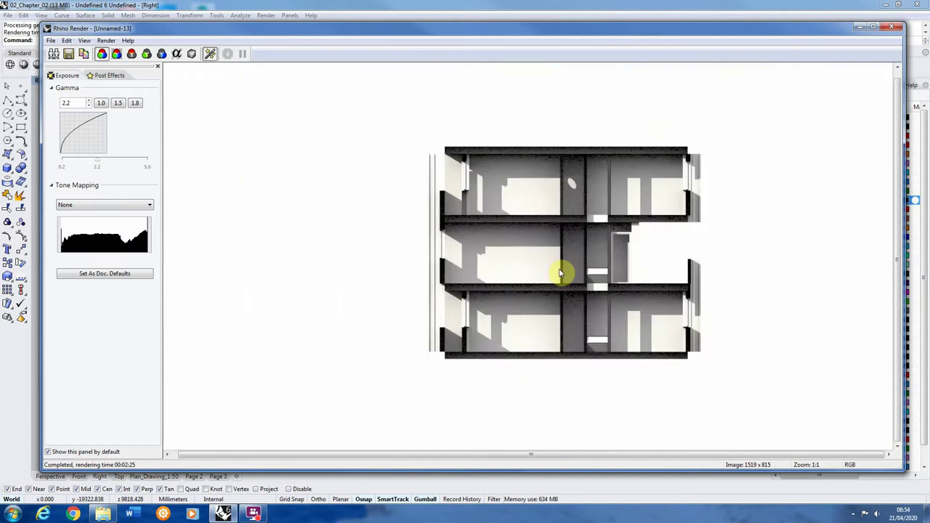
{"action": "scroll", "coordinate": [572, 250], "scroll_direction": "up", "scroll_amount": 1}
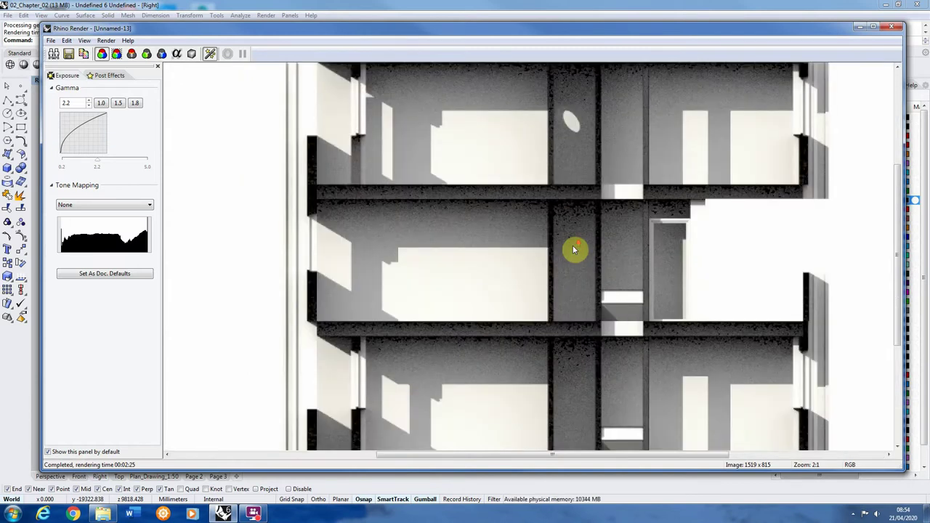
{"action": "scroll", "coordinate": [573, 250], "scroll_direction": "down", "scroll_amount": 1}
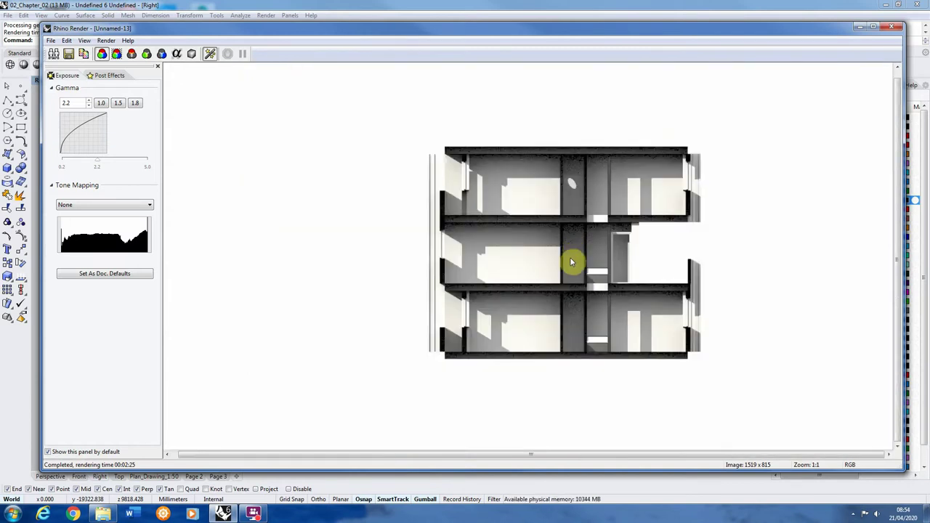
{"action": "scroll", "coordinate": [565, 234], "scroll_direction": "up", "scroll_amount": 1}
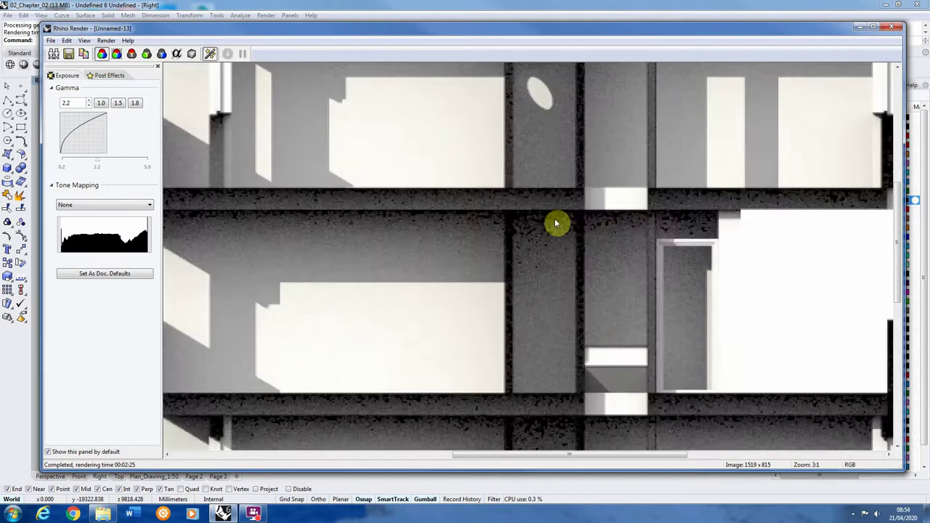
{"action": "scroll", "coordinate": [563, 224], "scroll_direction": "down", "scroll_amount": 1}
{"action": "scroll", "coordinate": [574, 226], "scroll_direction": "up", "scroll_amount": 1}
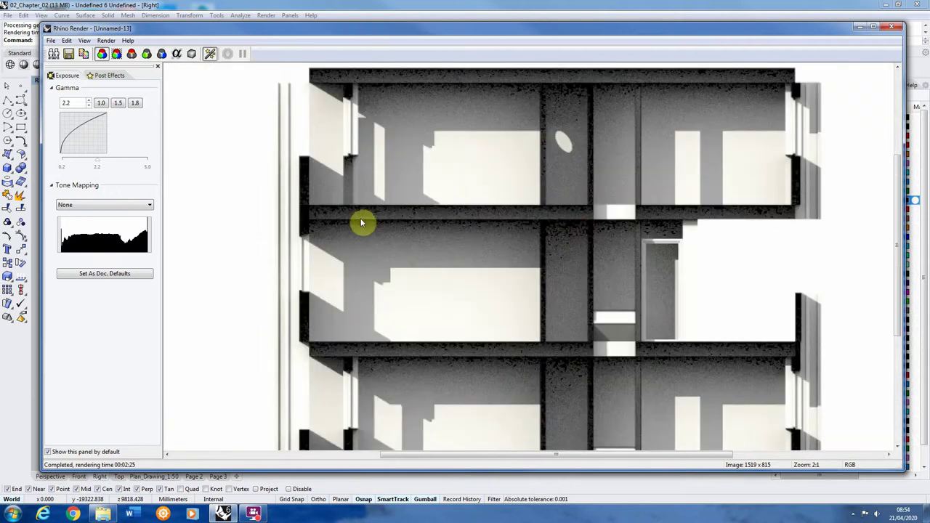
{"action": "scroll", "coordinate": [522, 247], "scroll_direction": "down", "scroll_amount": 1}
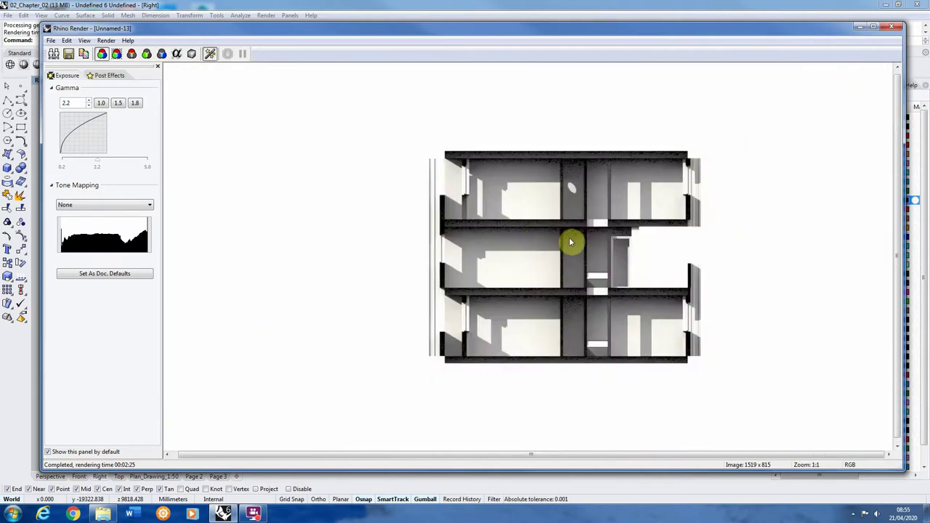
{"action": "scroll", "coordinate": [571, 243], "scroll_direction": "up", "scroll_amount": 1}
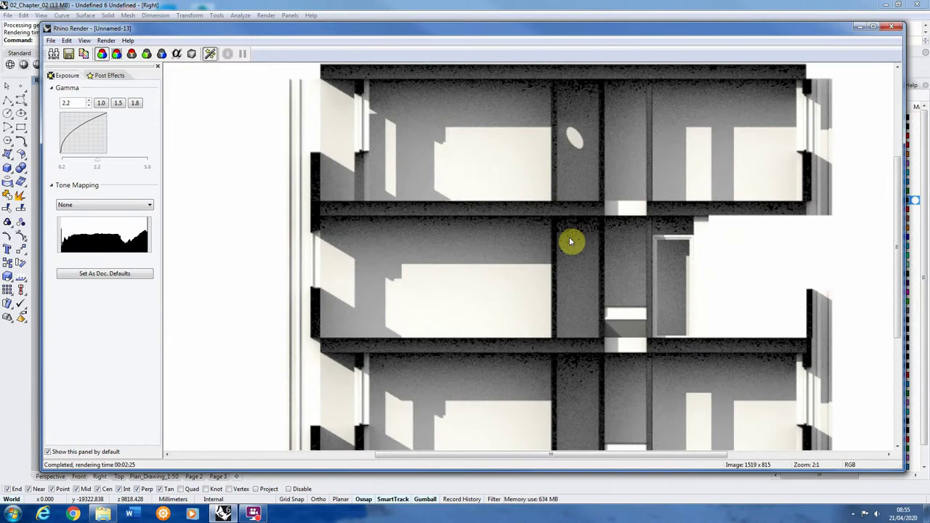
{"action": "scroll", "coordinate": [561, 240], "scroll_direction": "down", "scroll_amount": 1}
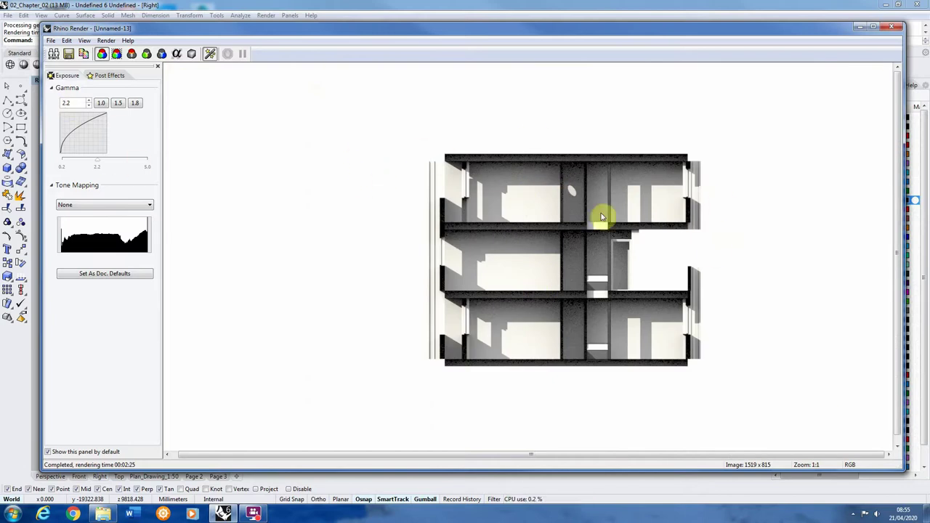
{"action": "scroll", "coordinate": [739, 283], "scroll_direction": "up", "scroll_amount": 1}
{"action": "scroll", "coordinate": [741, 285], "scroll_direction": "down", "scroll_amount": 1}
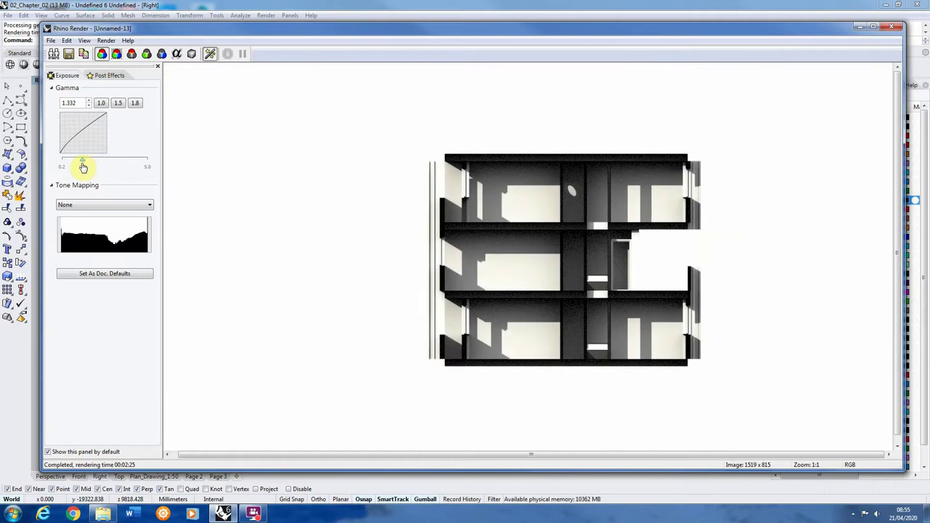
Lower the render's gamma to about 1.115, save the image to the Desktop as a JPEG named 1, and close the render.
{"action": "mouse_move", "coordinate": [89, 169]}
{"action": "left_mouse_down"}
{"action": "mouse_move", "coordinate": [117, 169]}
{"action": "mouse_move", "coordinate": [83, 178]}
{"action": "left_mouse_up"}
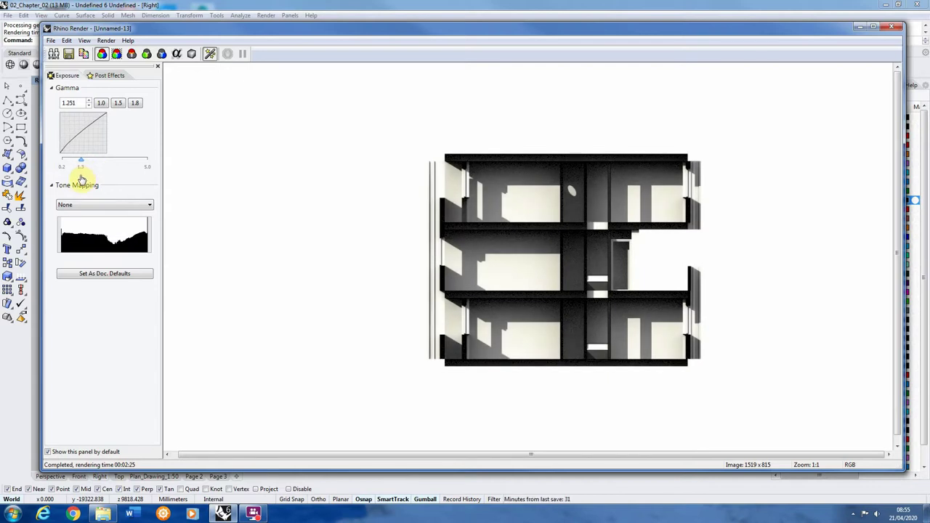
{"action": "left_click_drag", "start_coordinate": [80, 179], "coordinate": [78, 180]}
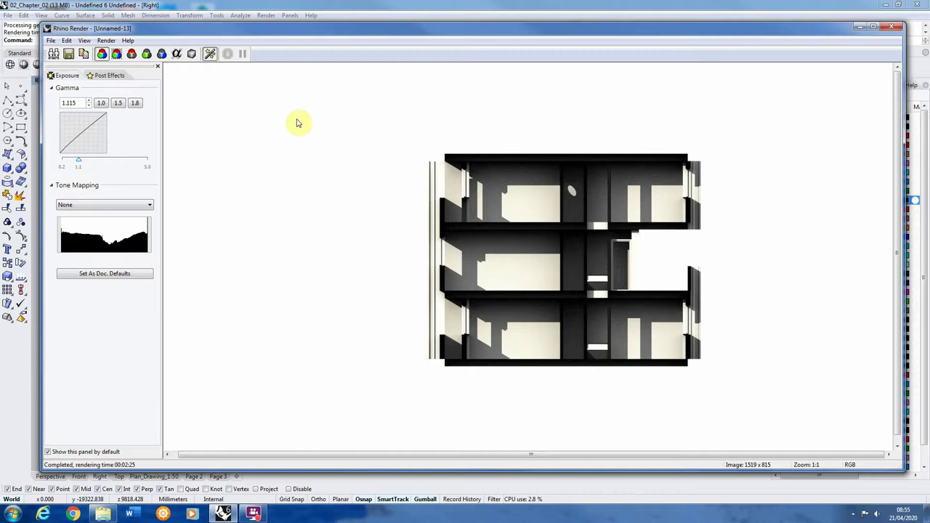
{"action": "left_click", "coordinate": [70, 56]}
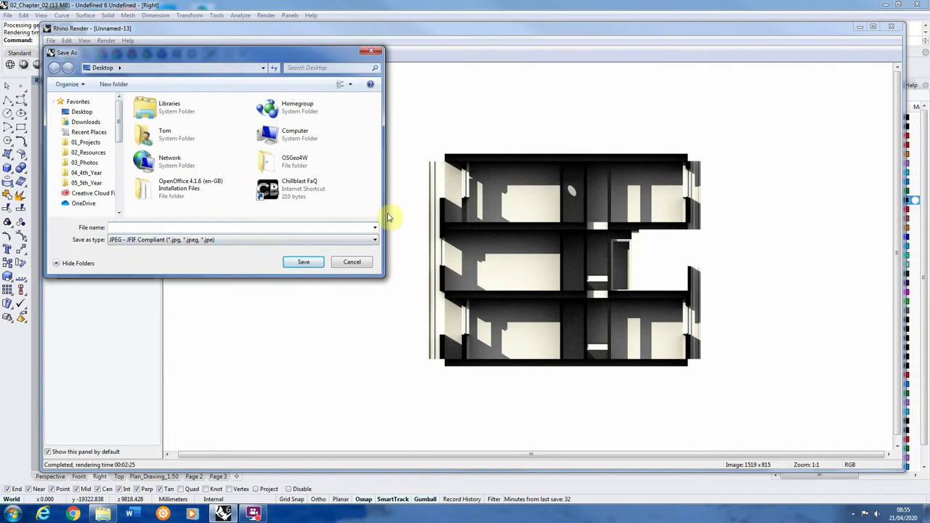
{"action": "left_click", "coordinate": [86, 113]}
{"action": "left_click", "coordinate": [116, 226]}
{"action": "type", "text": "1"}
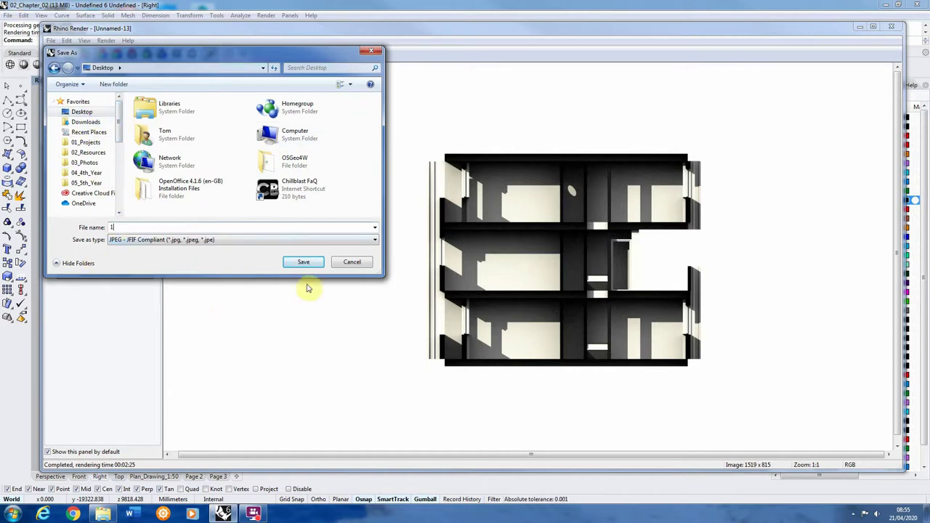
{"action": "left_click", "coordinate": [308, 263]}
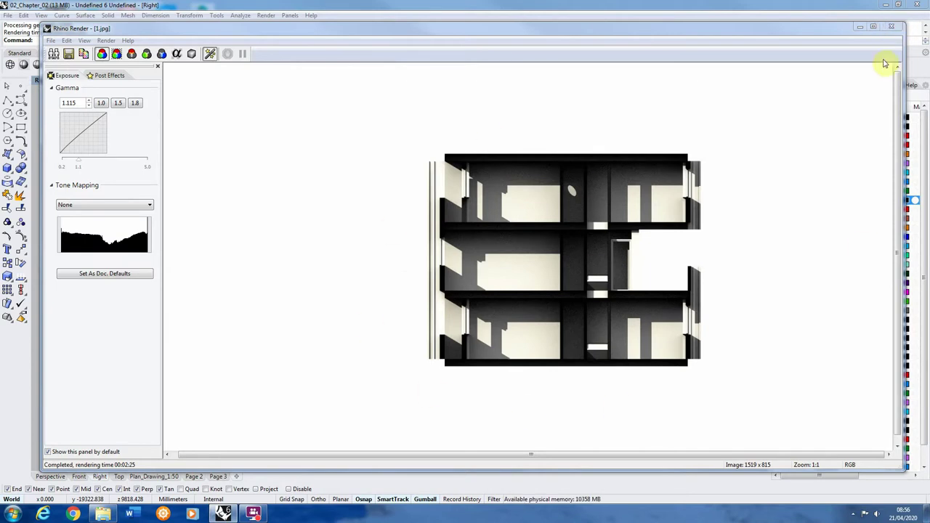
{"action": "left_click", "coordinate": [892, 29]}
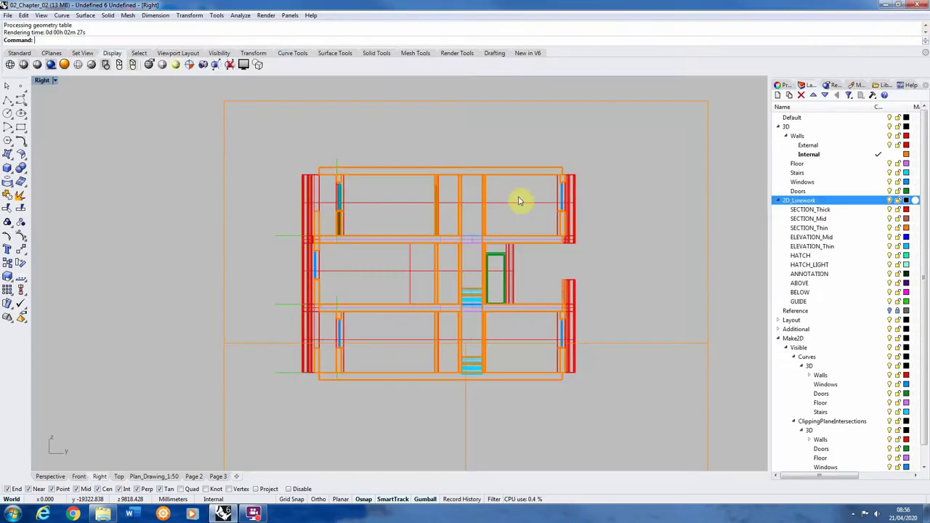
Open the Page 3 layout and examine the section's linework and line weights, both on the sheet and inside its detail.
{"action": "left_click", "coordinate": [219, 477]}
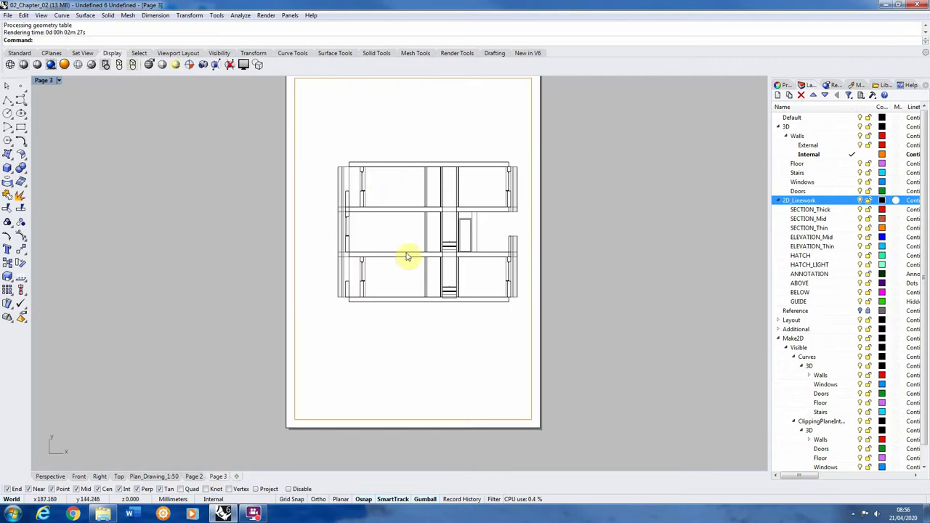
{"action": "scroll", "coordinate": [376, 178], "scroll_direction": "up", "scroll_amount": 5}
{"action": "scroll", "coordinate": [468, 266], "scroll_direction": "down", "scroll_amount": 3}
{"action": "double_click", "coordinate": [469, 266]}
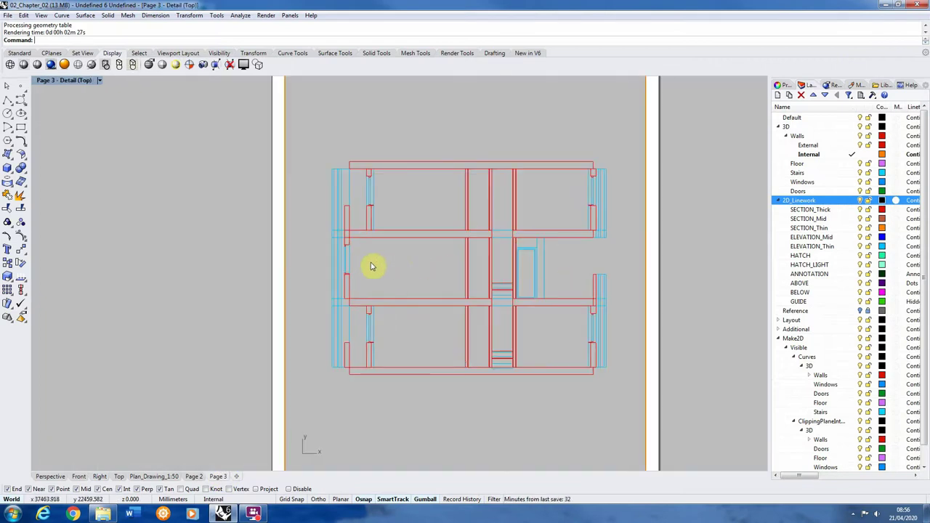
{"action": "double_click", "coordinate": [691, 244]}
{"action": "scroll", "coordinate": [418, 265], "scroll_direction": "up", "scroll_amount": 2}
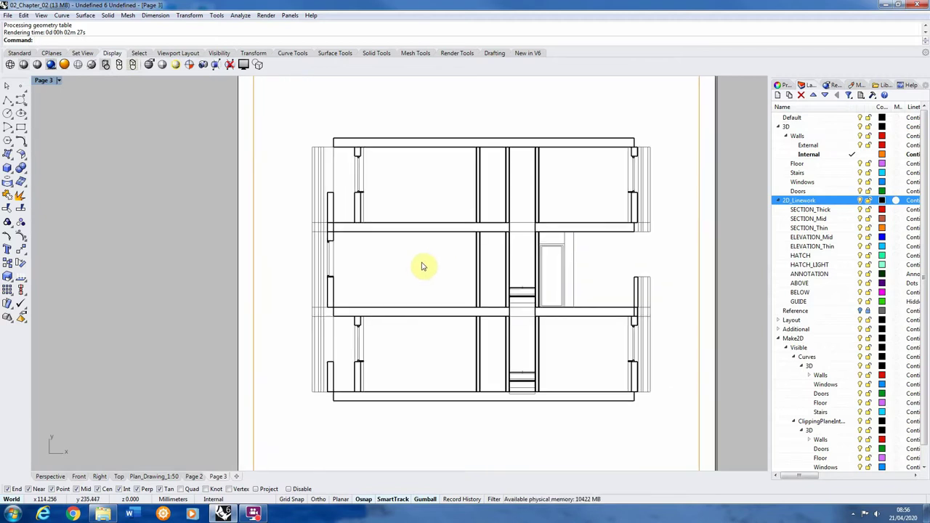
{"action": "scroll", "coordinate": [367, 175], "scroll_direction": "down", "scroll_amount": 3}
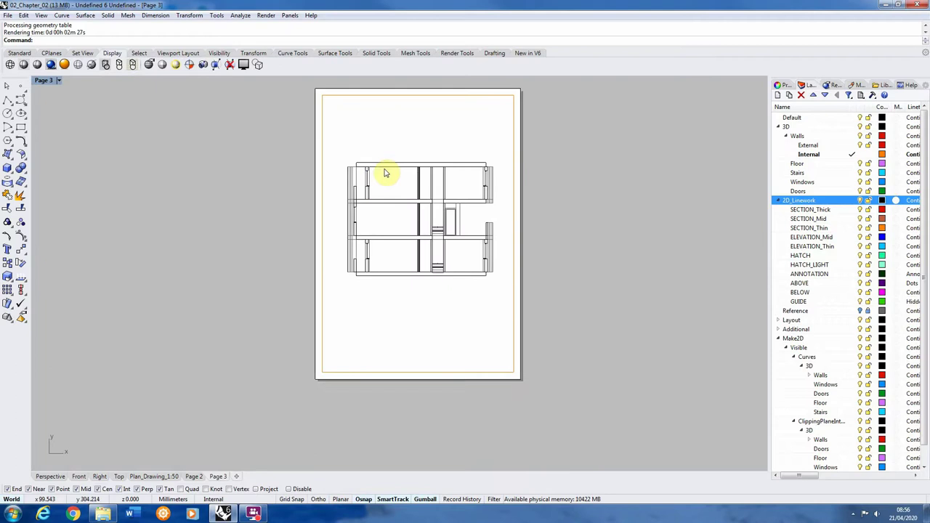
{"action": "scroll", "coordinate": [385, 173], "scroll_direction": "up", "scroll_amount": 1}
Open the print setup for the Page 3 layout and review its destination, view and output scale settings.
{"action": "right_click", "coordinate": [219, 477]}
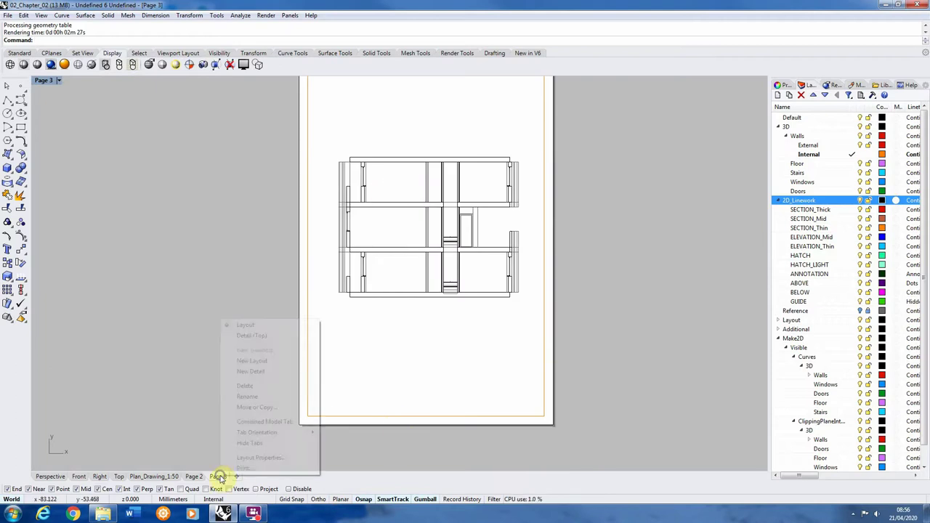
{"action": "left_click", "coordinate": [245, 469]}
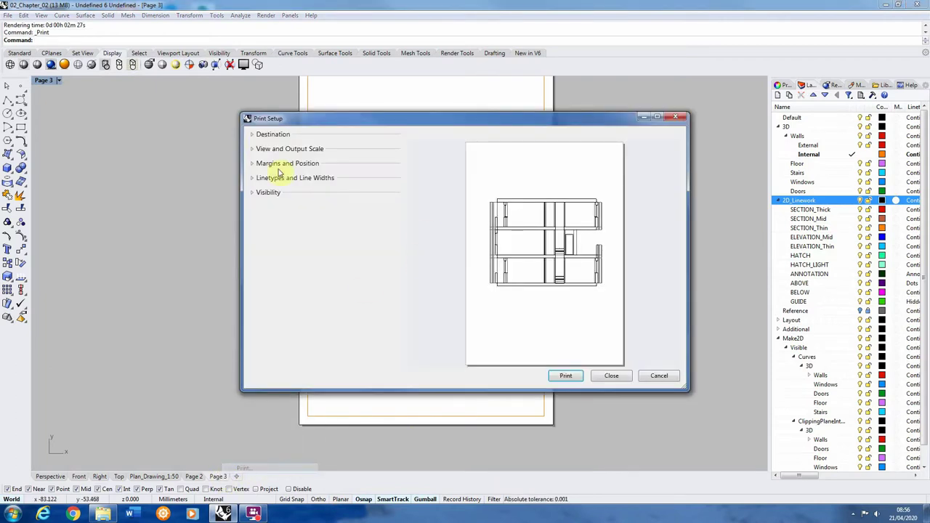
{"action": "left_click", "coordinate": [254, 135]}
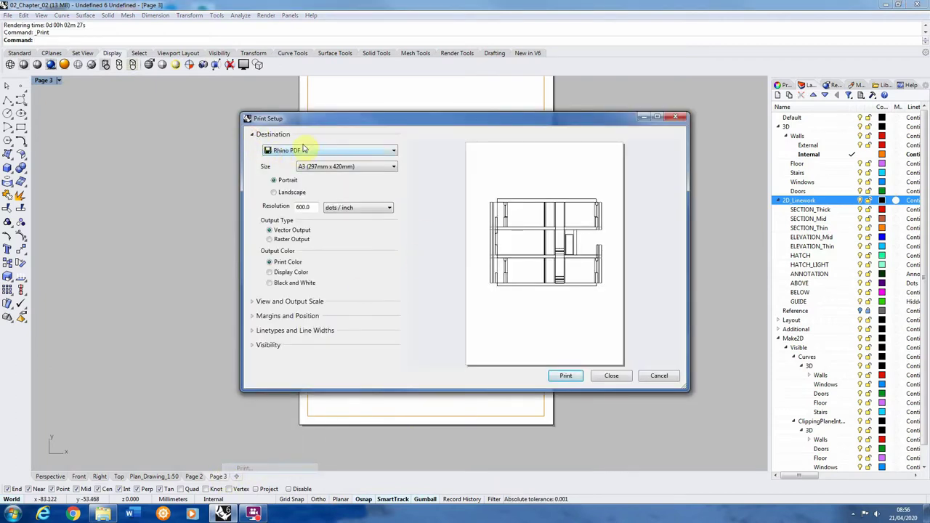
{"action": "left_click", "coordinate": [278, 301]}
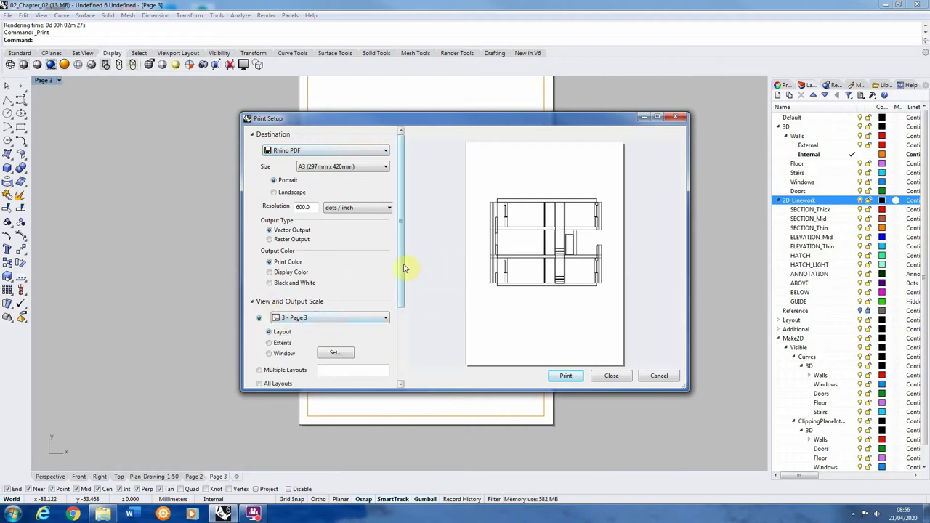
{"action": "left_click_drag", "start_coordinate": [404, 266], "coordinate": [397, 338]}
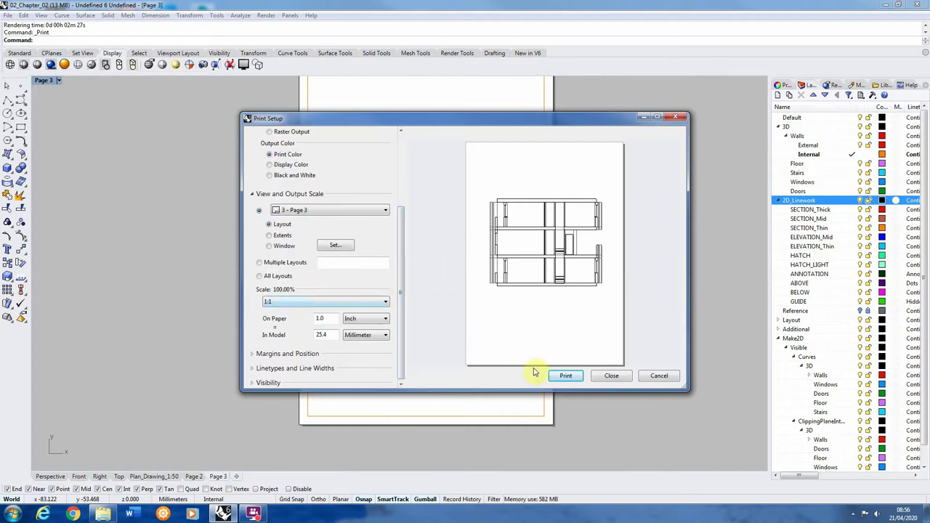
Print Page 3 to a PDF file named 02_Chapter_02 on the Desktop.
{"action": "left_click", "coordinate": [566, 375]}
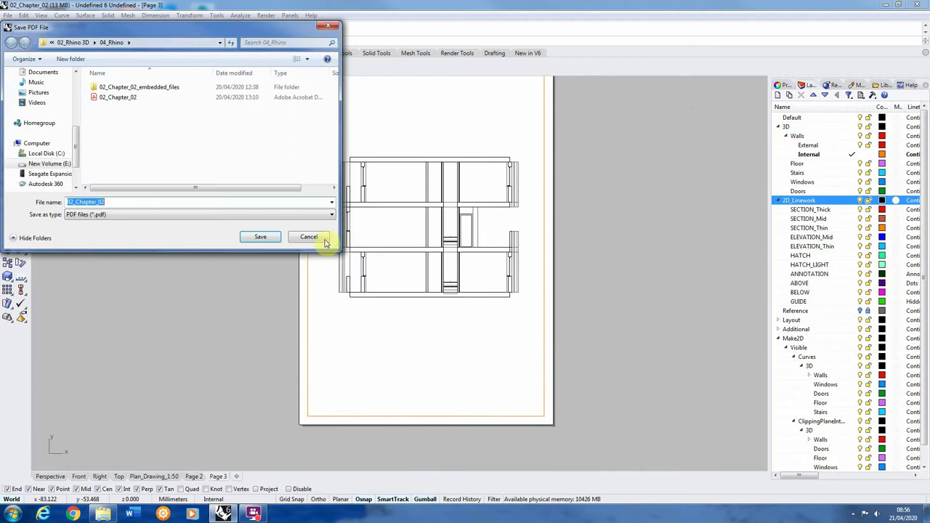
{"action": "left_click_drag", "start_coordinate": [76, 151], "coordinate": [76, 82]}
{"action": "left_click", "coordinate": [38, 80]}
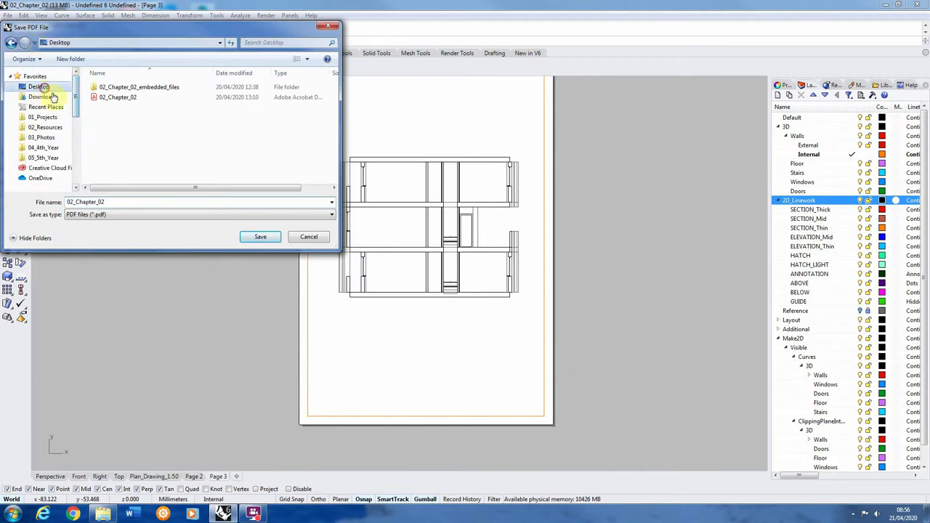
{"action": "left_click", "coordinate": [260, 237]}
Switch to Photoshop and open the 02_Chapter_02 PDF from the Desktop as a new document.
{"action": "left_click", "coordinate": [12, 515]}
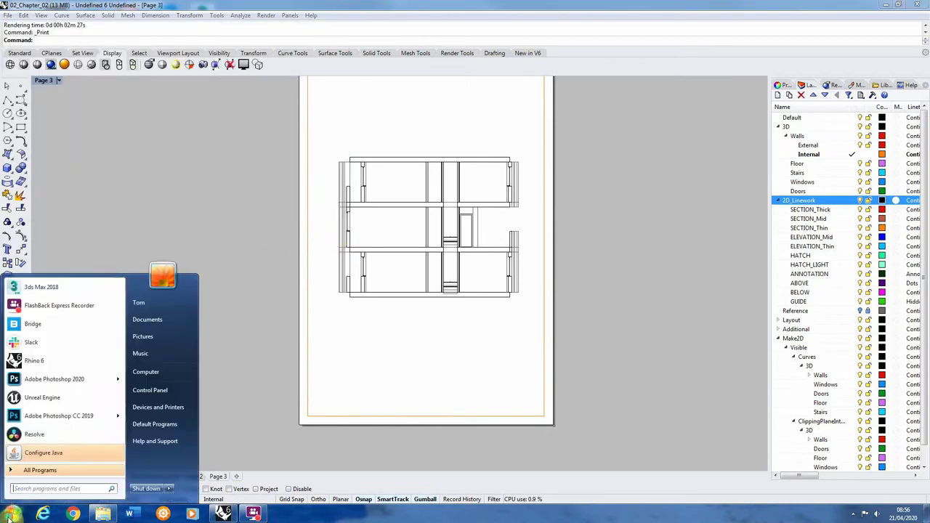
{"action": "left_click", "coordinate": [75, 416]}
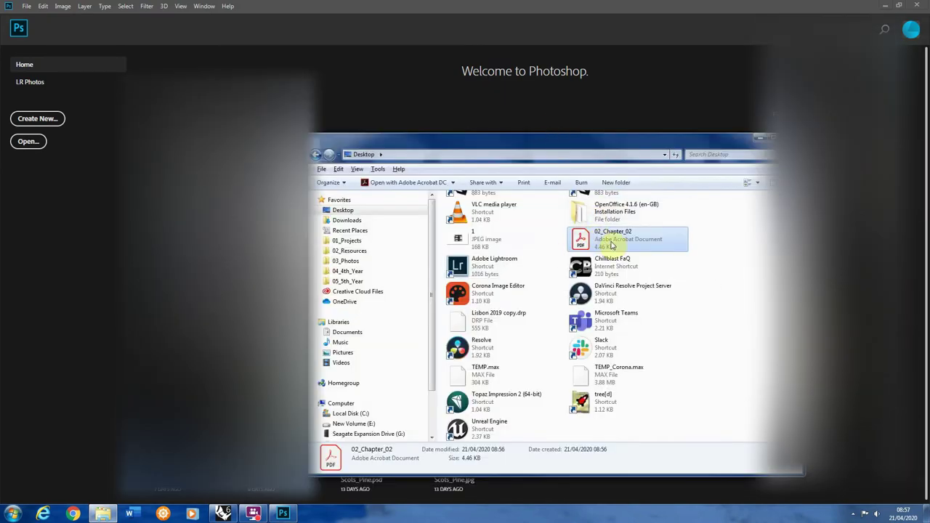
{"action": "left_click_drag", "start_coordinate": [612, 245], "coordinate": [398, 27]}
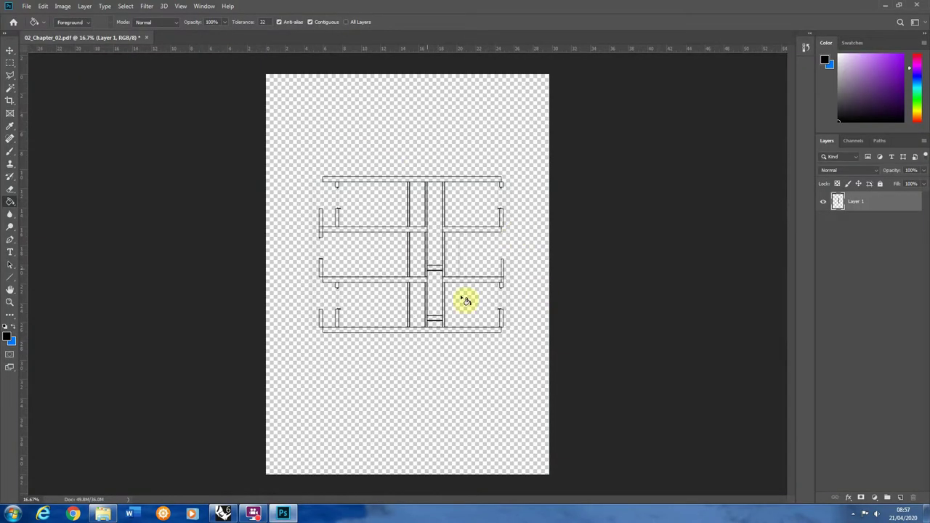
Add a new layer beneath the section linework and set the foreground colour to white (ffffff) for the Paint Bucket.
{"action": "left_click", "coordinate": [900, 498]}
{"action": "left_click_drag", "start_coordinate": [857, 202], "coordinate": [861, 226]}
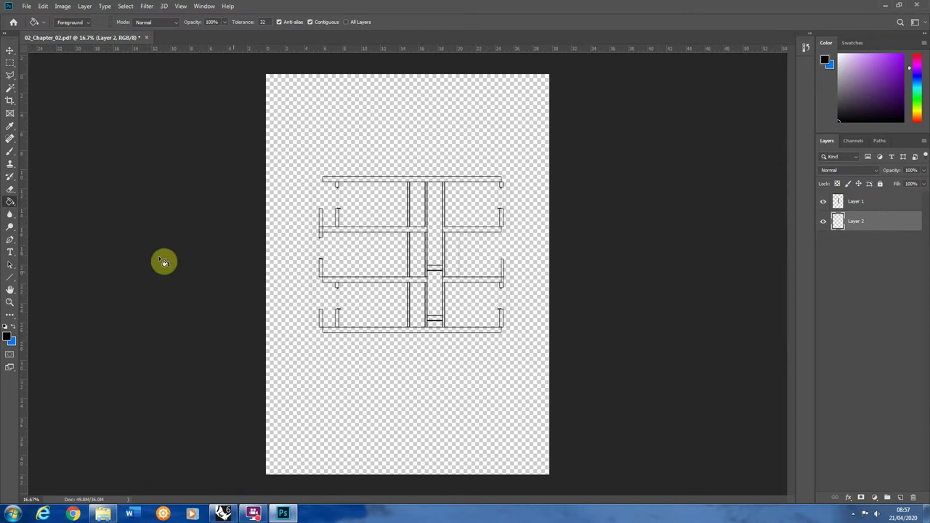
{"action": "left_click", "coordinate": [14, 328]}
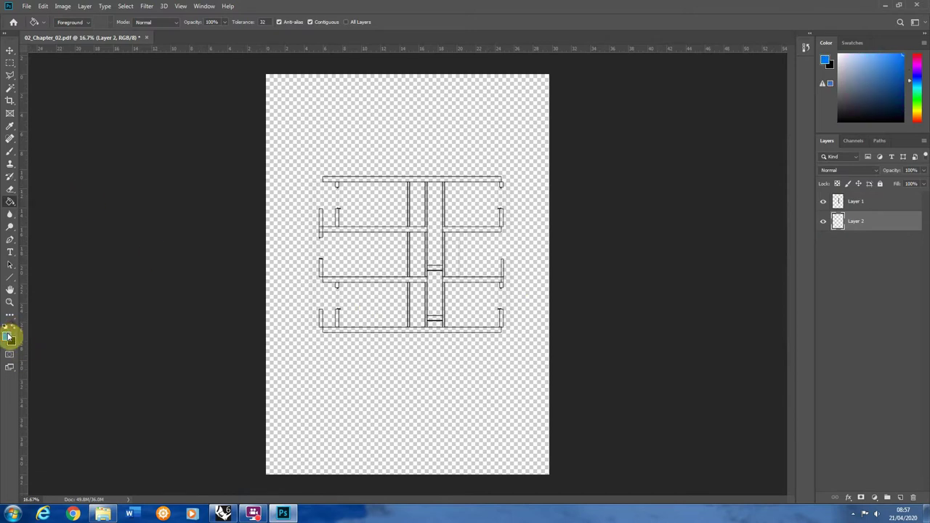
{"action": "left_click", "coordinate": [8, 335]}
{"action": "left_click_drag", "start_coordinate": [538, 363], "coordinate": [535, 475]}
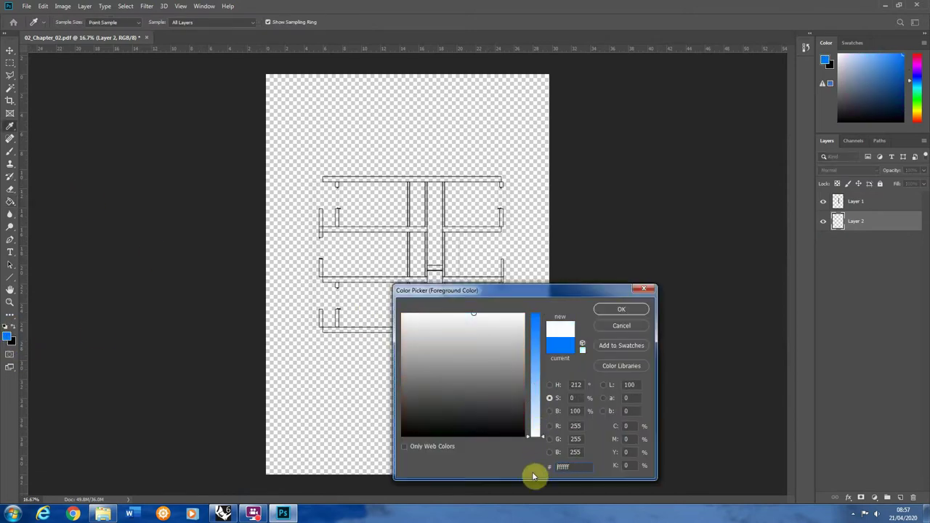
{"action": "left_click", "coordinate": [613, 309]}
{"action": "key", "text": "g"}
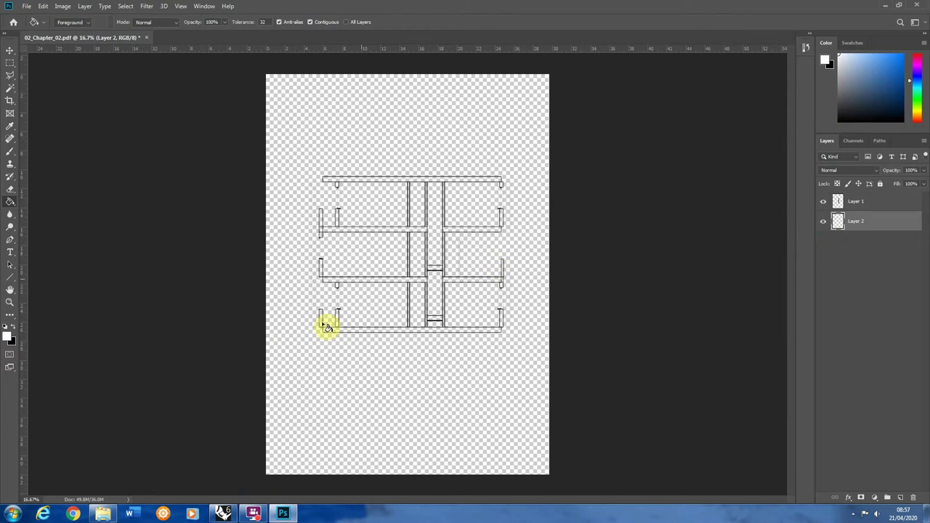
Fill the new layer beneath the linework with white as the page background.
{"action": "scroll", "coordinate": [287, 336], "scroll_direction": "up", "scroll_amount": 6, "text": "alt"}
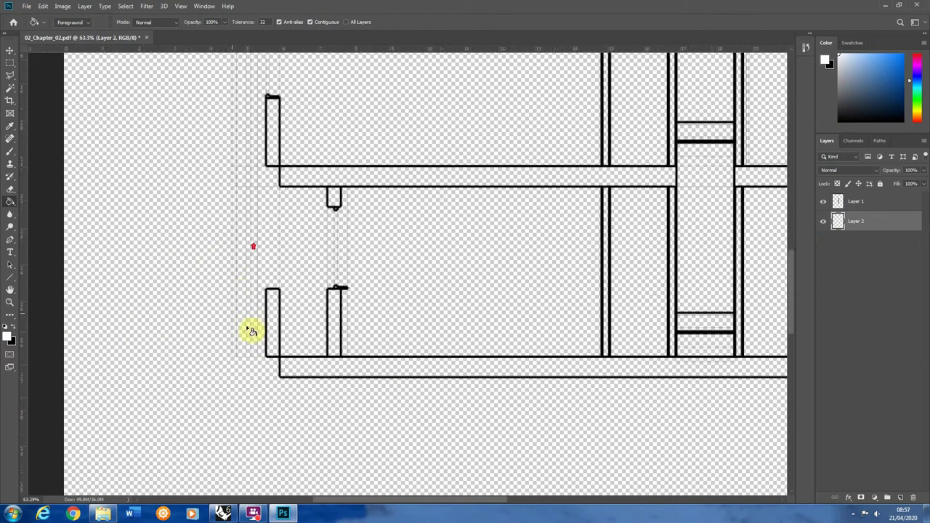
{"action": "scroll", "coordinate": [387, 175], "scroll_direction": "up", "scroll_amount": 2, "text": "alt"}
{"action": "scroll", "coordinate": [234, 224], "scroll_direction": "down", "scroll_amount": 4, "text": "alt"}
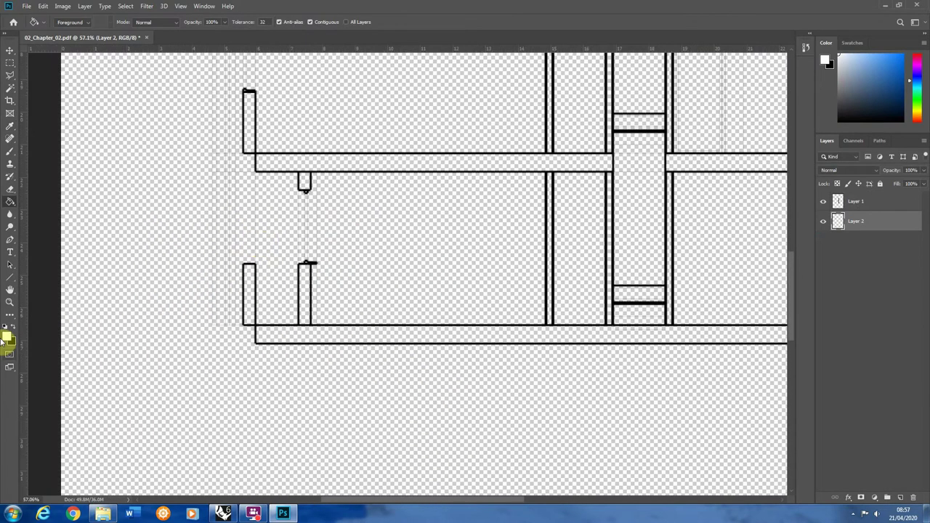
{"action": "left_click", "coordinate": [8, 335]}
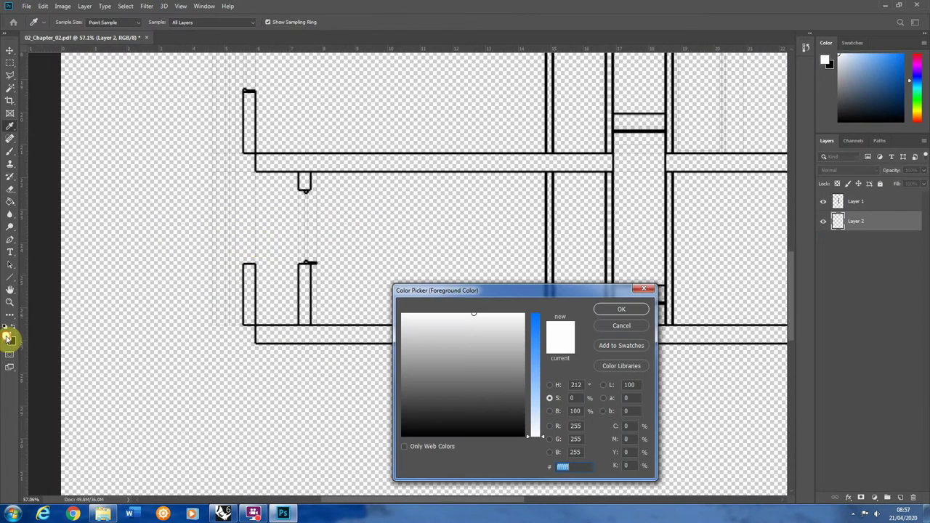
{"action": "left_click", "coordinate": [621, 309]}
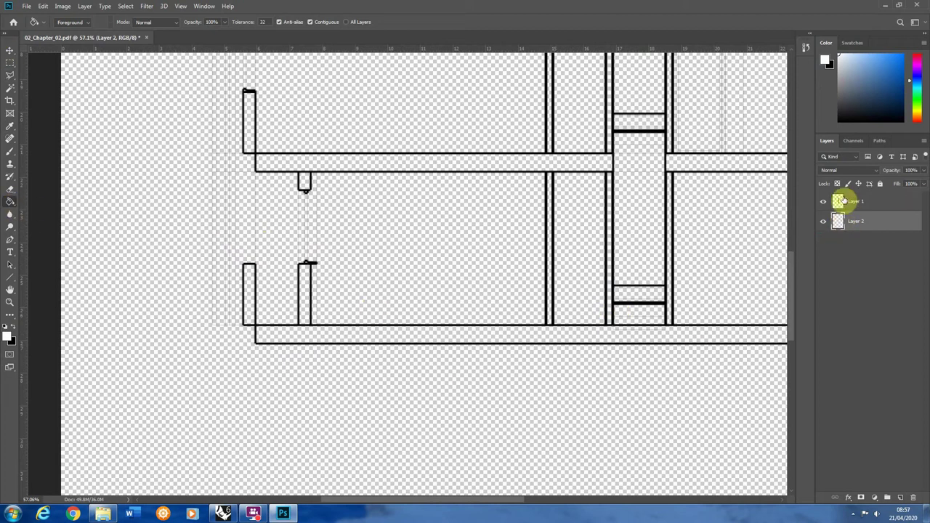
{"action": "left_click", "coordinate": [587, 395]}
{"action": "scroll", "coordinate": [369, 337], "scroll_direction": "down", "scroll_amount": 3, "text": "alt"}
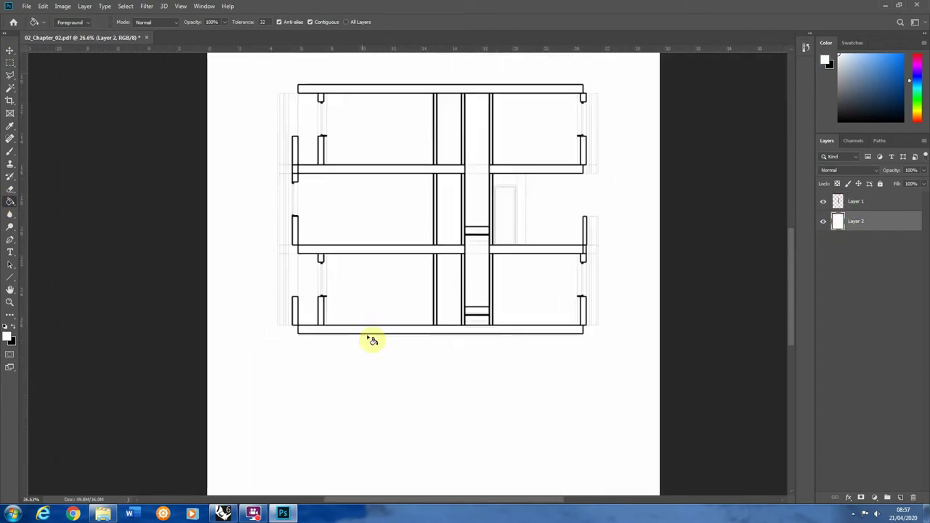
{"action": "scroll", "coordinate": [303, 182], "scroll_direction": "up", "scroll_amount": 3, "text": "alt"}
{"action": "scroll", "coordinate": [333, 240], "scroll_direction": "down", "scroll_amount": 2, "text": "alt"}
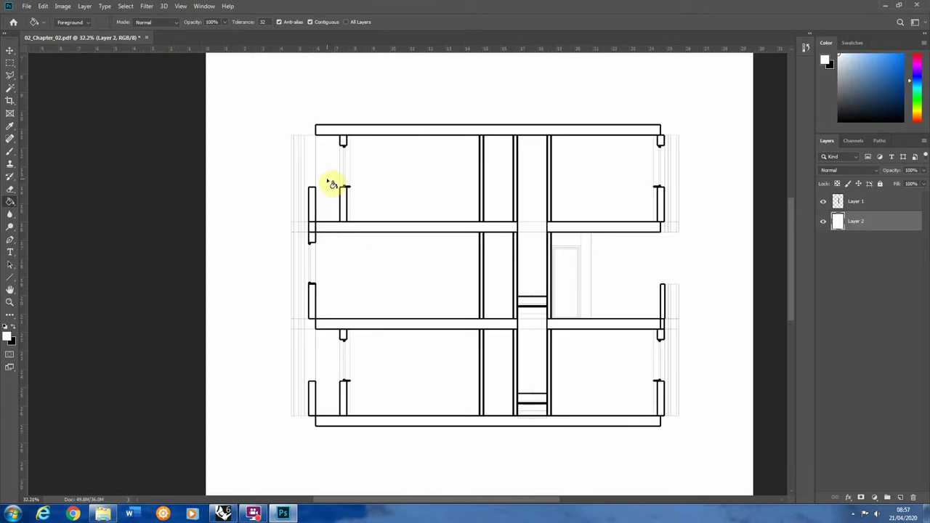
Place the JPEG render named 1 from the Desktop between the linework and the white background, near the section's centre.
{"action": "left_click", "coordinate": [102, 513]}
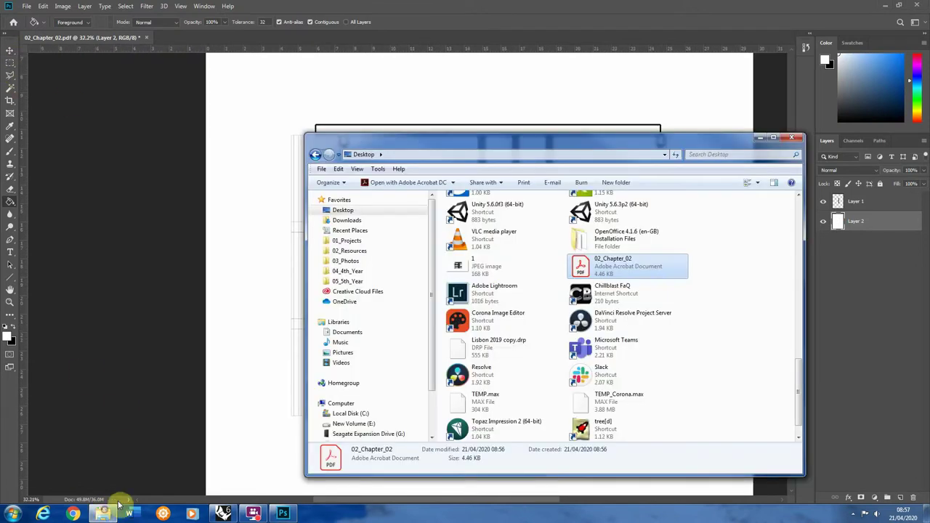
{"action": "left_click", "coordinate": [526, 266]}
{"action": "left_click_drag", "start_coordinate": [527, 266], "coordinate": [429, 97]}
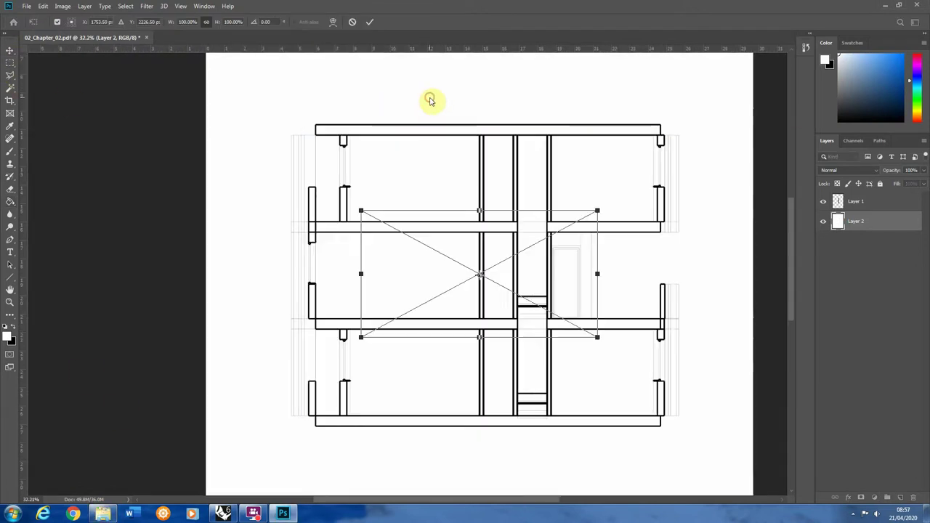
{"action": "left_click_drag", "start_coordinate": [506, 273], "coordinate": [556, 301]}
{"action": "scroll", "coordinate": [556, 301], "scroll_direction": "up", "scroll_amount": 5, "text": "alt"}
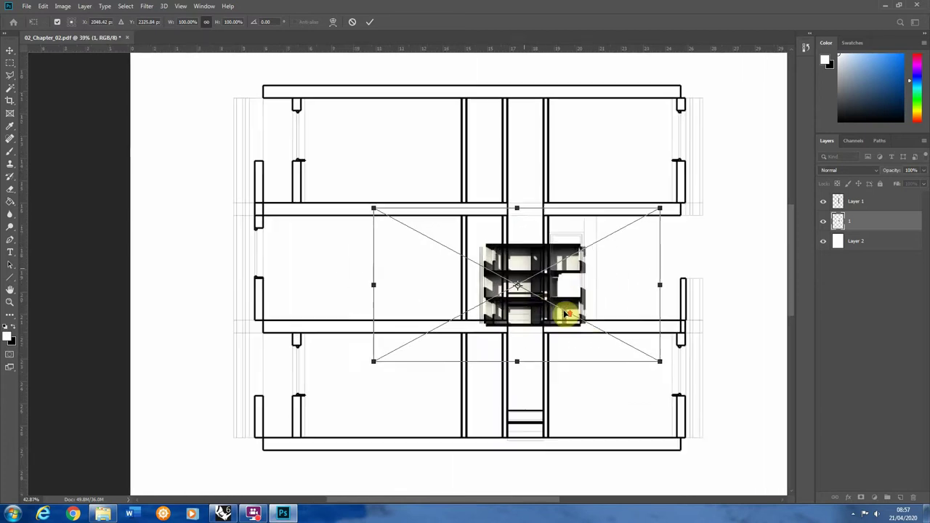
{"action": "scroll", "coordinate": [573, 280], "scroll_direction": "down", "scroll_amount": 5, "text": "alt"}
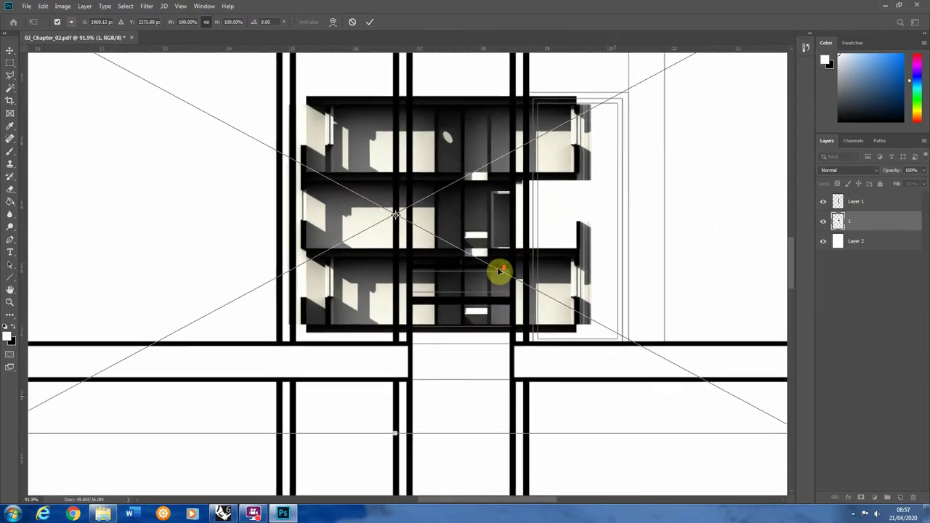
{"action": "left_click_drag", "start_coordinate": [491, 255], "coordinate": [456, 247]}
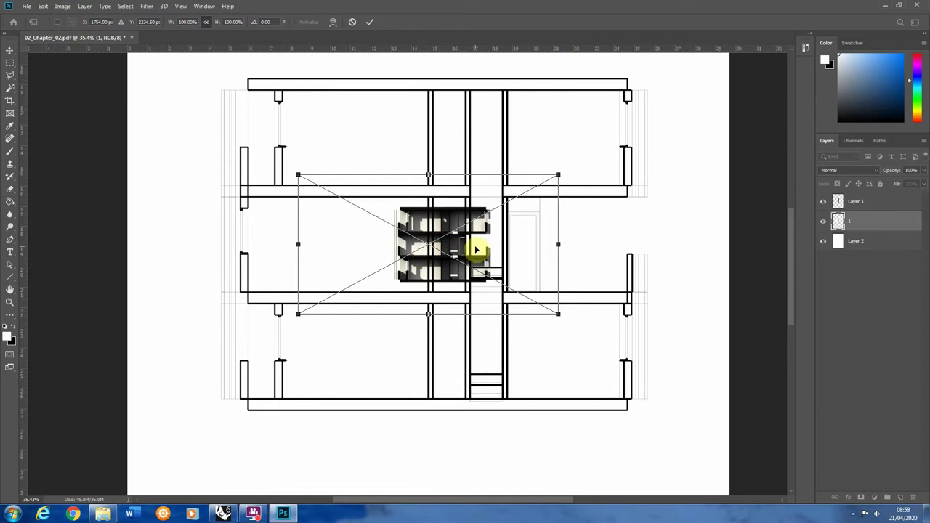
{"action": "scroll", "coordinate": [465, 245], "scroll_direction": "up", "scroll_amount": 5, "text": "alt"}
{"action": "scroll", "coordinate": [453, 218], "scroll_direction": "down", "scroll_amount": 5, "text": "alt"}
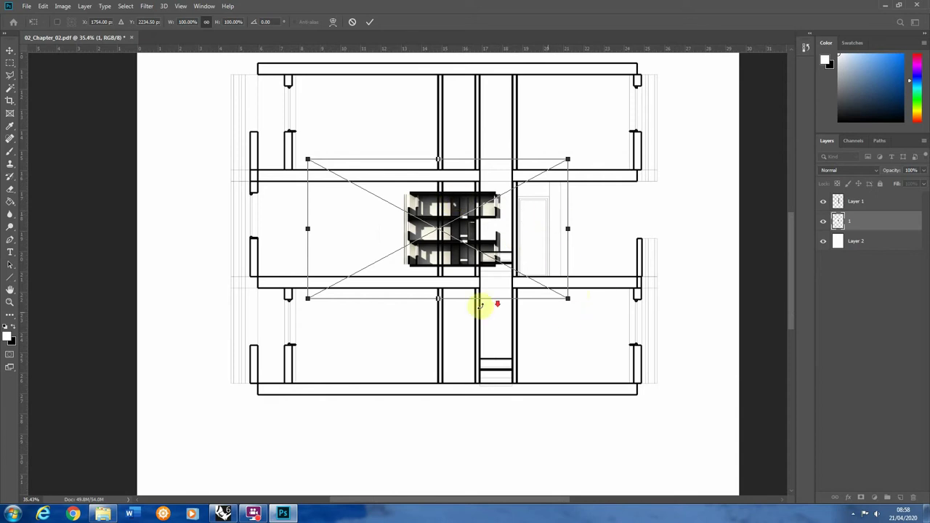
{"action": "scroll", "coordinate": [479, 305], "scroll_direction": "down", "scroll_amount": 2, "text": "alt"}
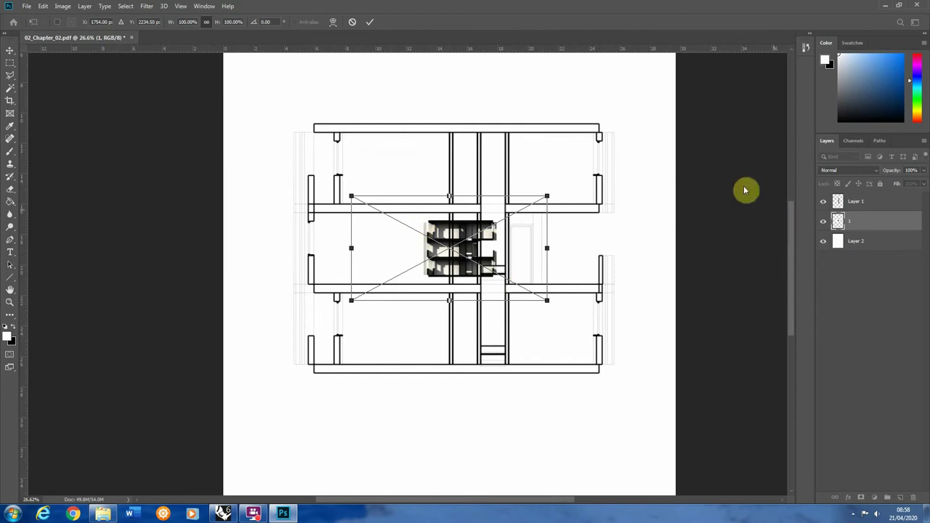
{"action": "left_click", "coordinate": [369, 24]}
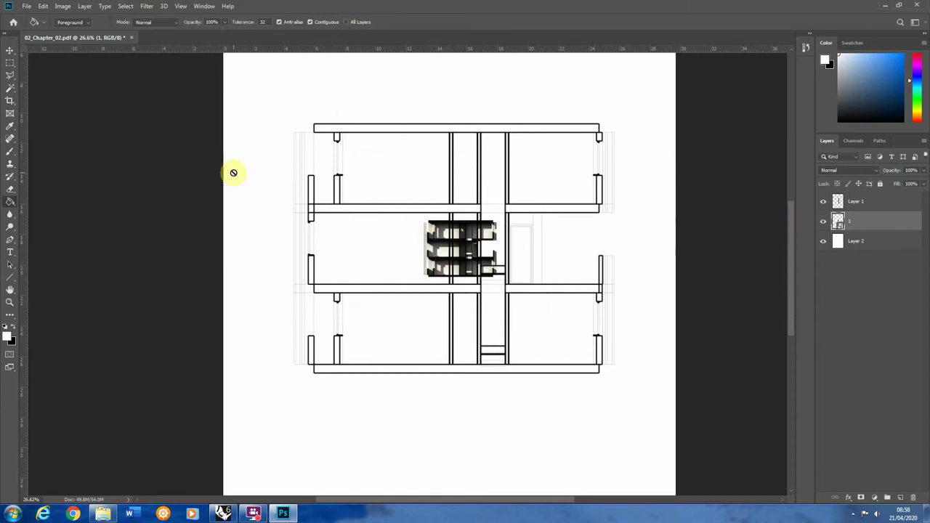
Move the render towards the section's upper-left corner and scale it up proportionally to about 169.66%.
{"action": "scroll", "coordinate": [445, 234], "scroll_direction": "up", "scroll_amount": 3, "text": "alt"}
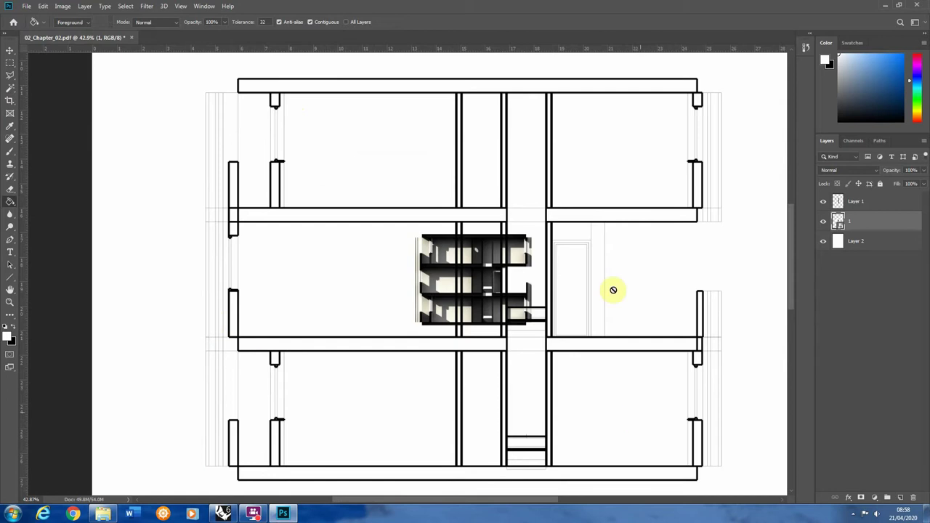
{"action": "left_click", "coordinate": [11, 53]}
{"action": "left_click_drag", "start_coordinate": [498, 390], "coordinate": [412, 314]}
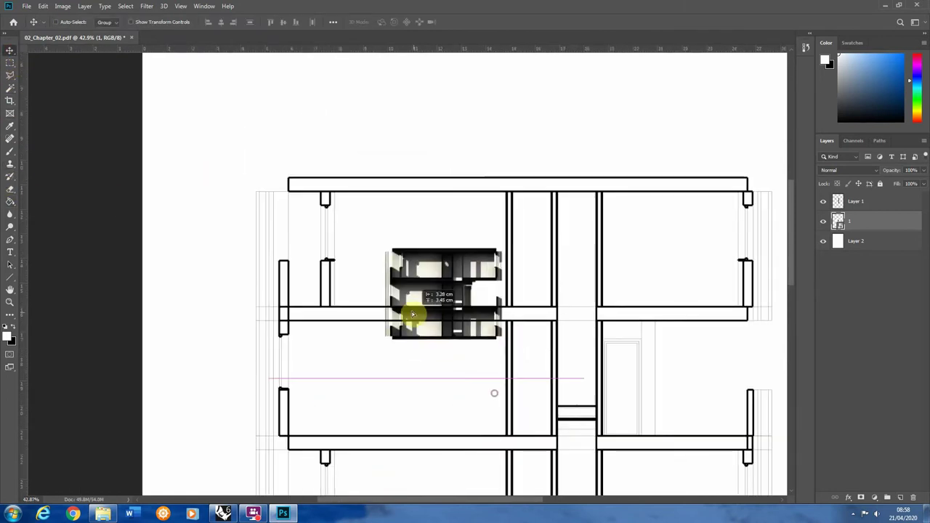
{"action": "key", "text": "ctrl+t"}
{"action": "scroll", "coordinate": [407, 349], "scroll_direction": "down", "scroll_amount": 3, "text": "alt"}
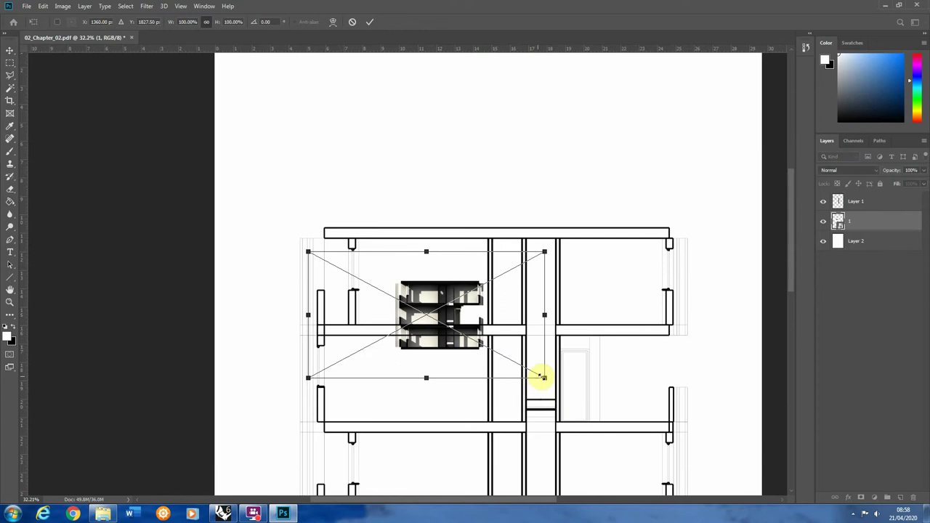
{"action": "left_click_drag", "start_coordinate": [544, 377], "coordinate": [698, 449]}
{"action": "mouse_move", "coordinate": [595, 411]}
{"action": "left_mouse_down"}
{"action": "mouse_move", "coordinate": [415, 342]}
{"action": "mouse_move", "coordinate": [239, 249]}
{"action": "left_mouse_up"}
Align the upper-left corner of the render's roof slab with the matching linework corner and finish the transform.
{"action": "scroll", "coordinate": [276, 250], "scroll_direction": "up", "scroll_amount": 3, "text": "alt"}
{"action": "scroll", "coordinate": [283, 248], "scroll_direction": "down", "scroll_amount": 3, "text": "alt"}
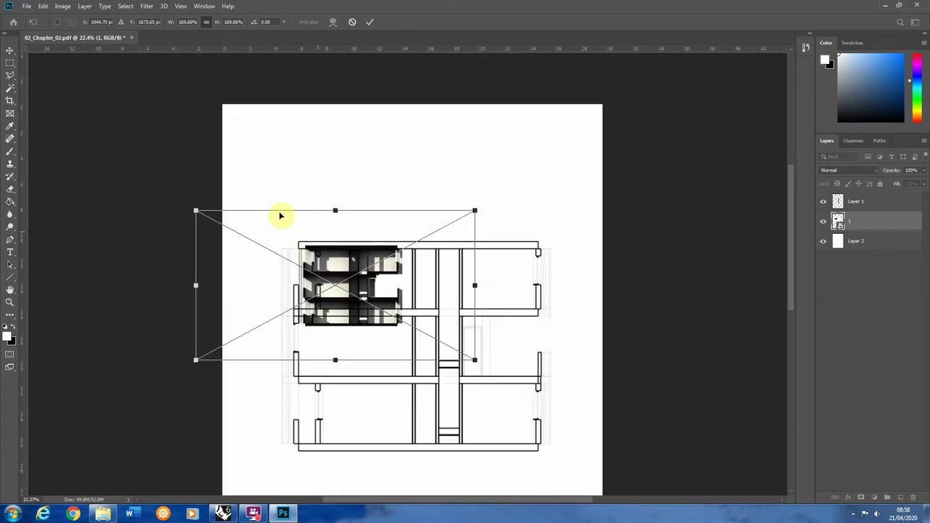
{"action": "scroll", "coordinate": [298, 247], "scroll_direction": "up", "scroll_amount": 3, "text": "alt"}
{"action": "scroll", "coordinate": [307, 241], "scroll_direction": "up", "scroll_amount": 3, "text": "alt"}
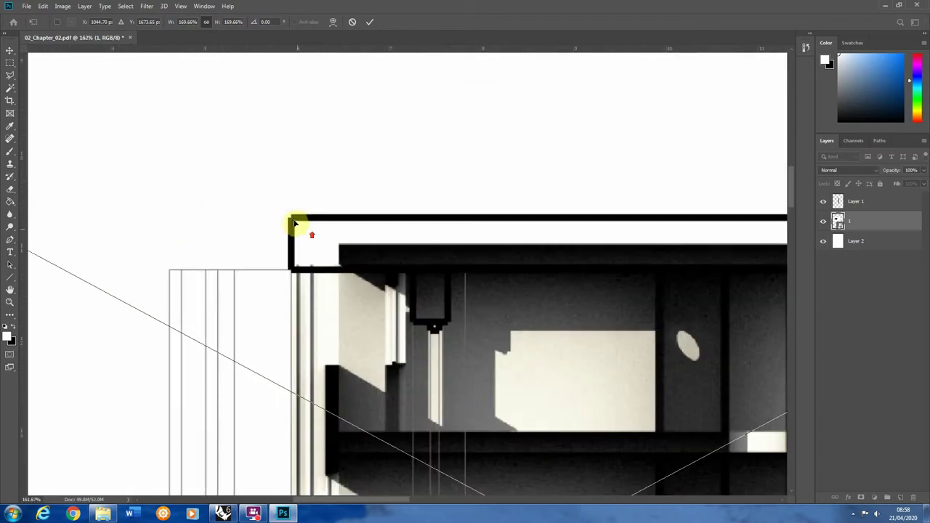
{"action": "left_click_drag", "start_coordinate": [341, 251], "coordinate": [293, 225]}
{"action": "scroll", "coordinate": [295, 227], "scroll_direction": "down", "scroll_amount": 2, "text": "alt"}
{"action": "scroll", "coordinate": [294, 226], "scroll_direction": "down", "scroll_amount": 4, "text": "alt"}
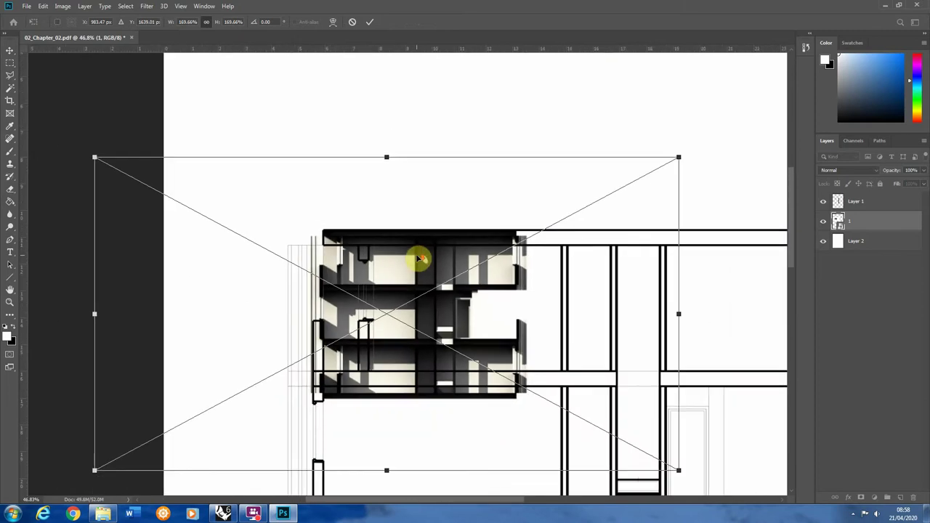
{"action": "left_click", "coordinate": [10, 63]}
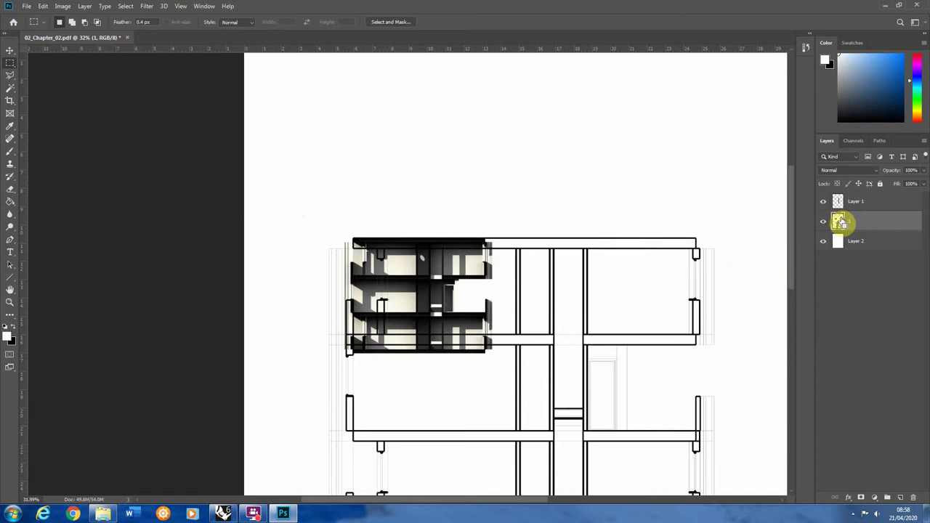
Start a free transform of the render and move its reference point to the roof slab's upper-left corner.
{"action": "key", "text": "ctrl+t"}
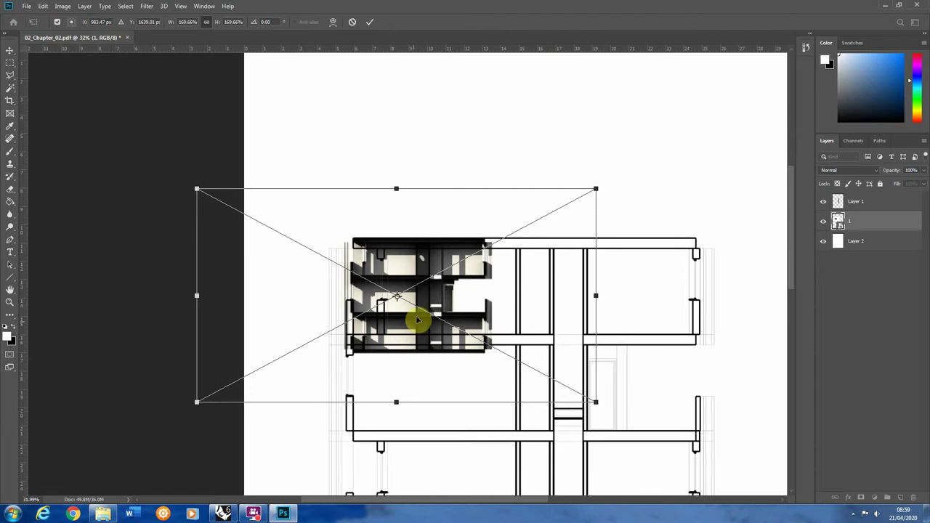
{"action": "scroll", "coordinate": [348, 276], "scroll_direction": "up", "scroll_amount": 2, "text": "alt"}
{"action": "scroll", "coordinate": [426, 316], "scroll_direction": "up", "scroll_amount": 1, "text": "alt"}
{"action": "scroll", "coordinate": [444, 323], "scroll_direction": "down", "scroll_amount": 2, "text": "alt"}
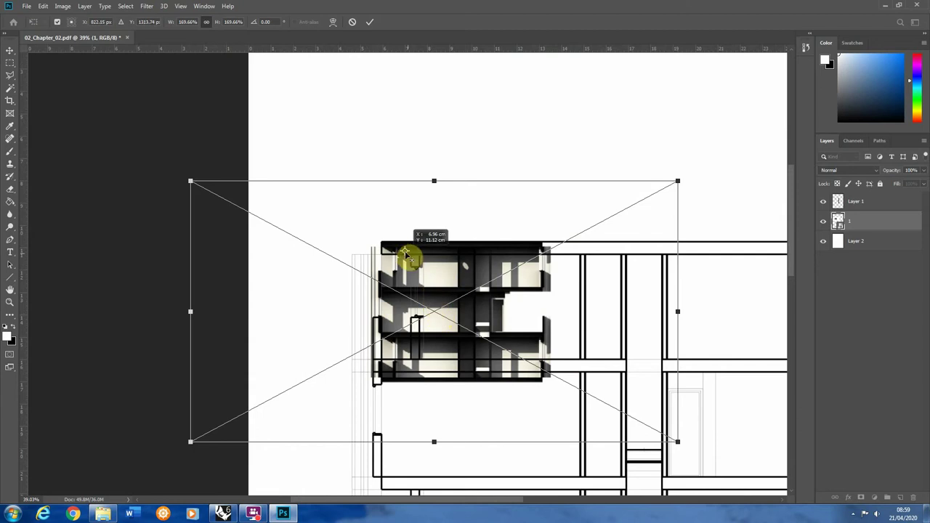
{"action": "scroll", "coordinate": [388, 247], "scroll_direction": "up", "scroll_amount": 2, "text": "alt"}
{"action": "scroll", "coordinate": [388, 247], "scroll_direction": "up", "scroll_amount": 4, "text": "alt"}
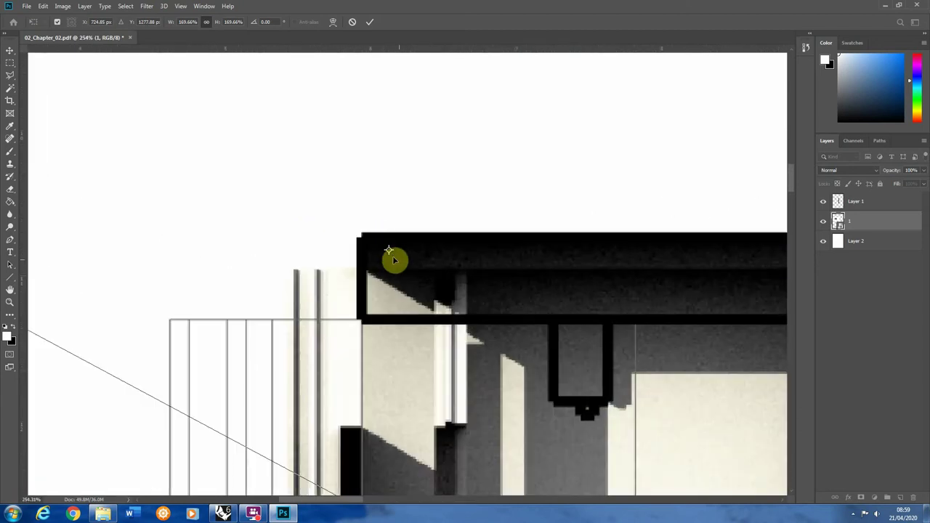
{"action": "left_click_drag", "start_coordinate": [390, 252], "coordinate": [365, 233]}
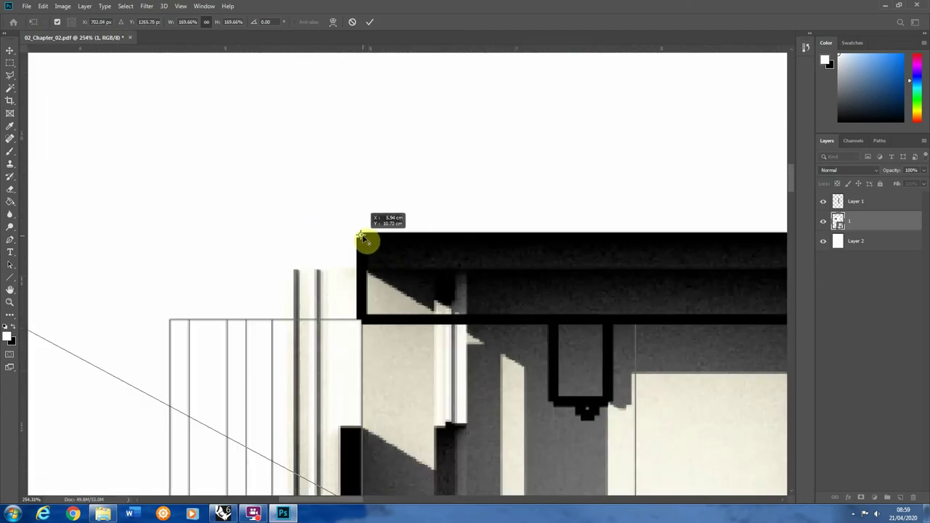
{"action": "scroll", "coordinate": [393, 234], "scroll_direction": "down", "scroll_amount": 6, "text": "alt"}
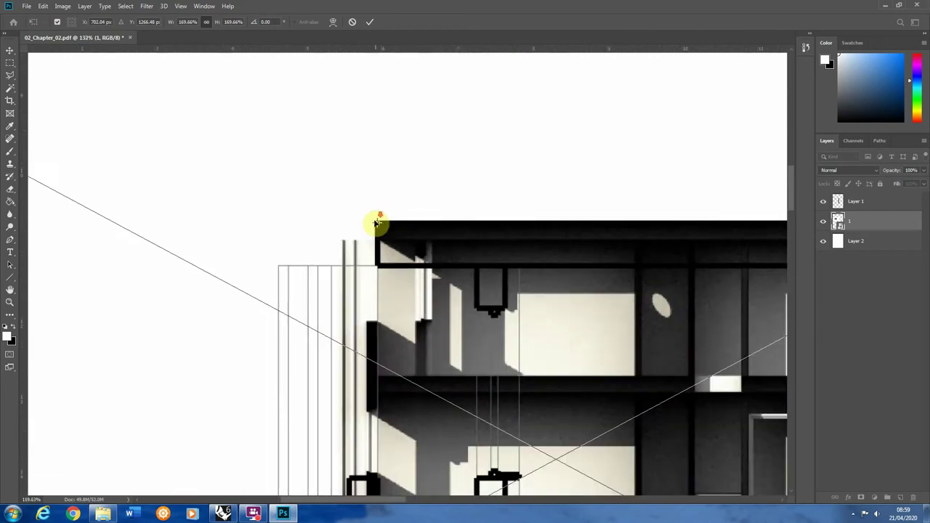
Scale the render up proportionally from its roof slab corner to about 441.99% to match the linework, and finish the transform.
{"action": "scroll", "coordinate": [300, 215], "scroll_direction": "down", "scroll_amount": 3, "text": "alt"}
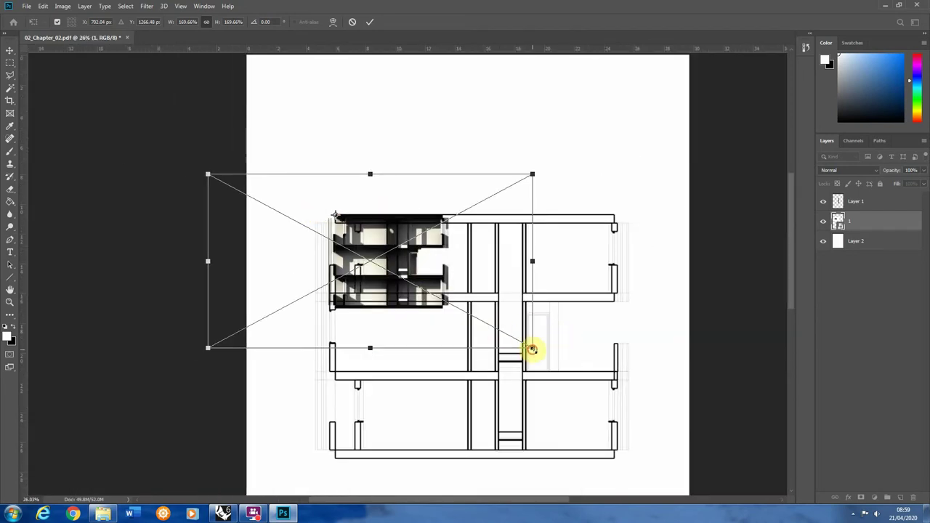
{"action": "left_click_drag", "start_coordinate": [532, 349], "coordinate": [746, 481]}
{"action": "scroll", "coordinate": [502, 349], "scroll_direction": "down", "scroll_amount": 3, "text": "alt"}
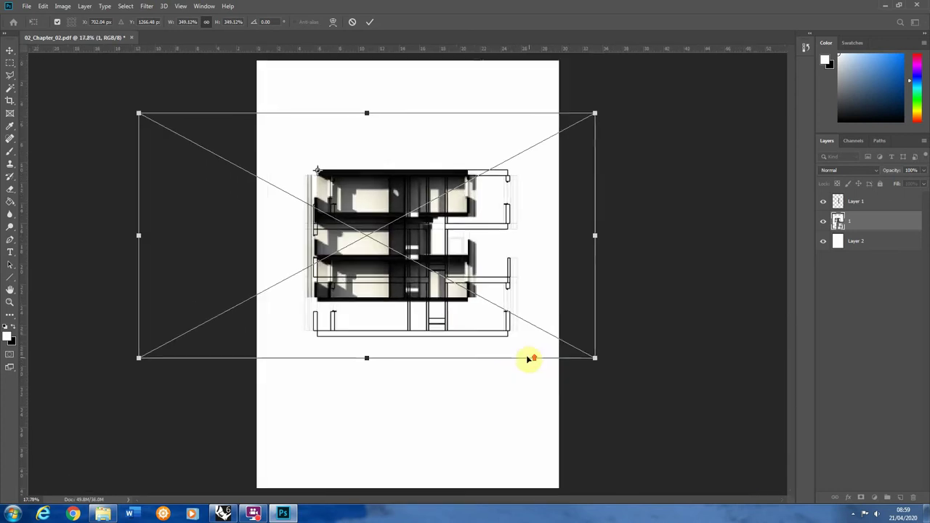
{"action": "scroll", "coordinate": [594, 361], "scroll_direction": "up", "scroll_amount": 2, "text": "alt"}
{"action": "left_click_drag", "start_coordinate": [626, 378], "coordinate": [712, 448]}
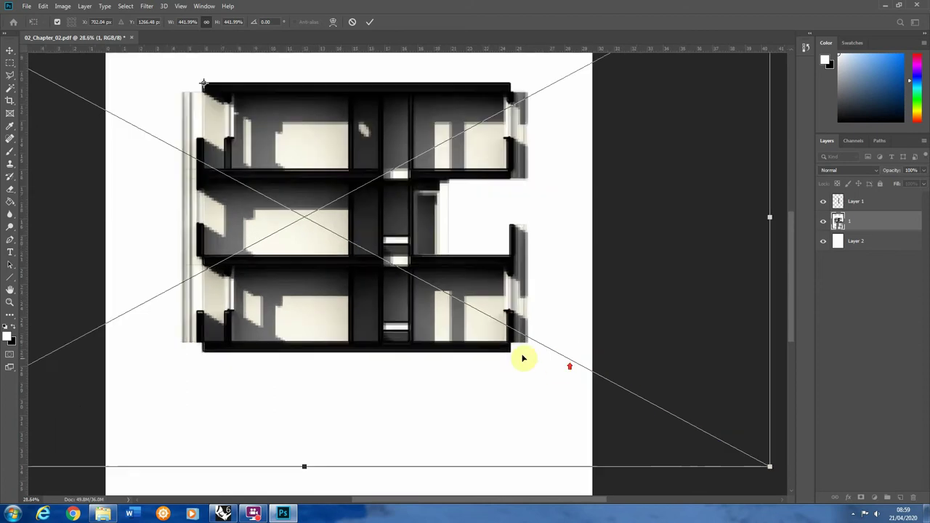
{"action": "scroll", "coordinate": [519, 357], "scroll_direction": "up", "scroll_amount": 3, "text": "alt"}
{"action": "scroll", "coordinate": [504, 356], "scroll_direction": "down", "scroll_amount": 2, "text": "alt"}
{"action": "scroll", "coordinate": [239, 336], "scroll_direction": "up", "scroll_amount": 4, "text": "alt"}
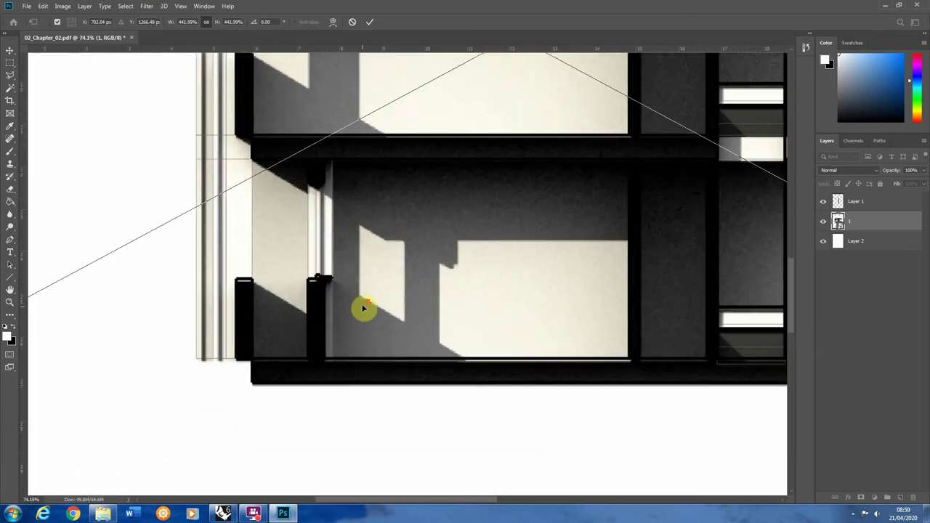
{"action": "scroll", "coordinate": [367, 305], "scroll_direction": "down", "scroll_amount": 5, "text": "alt"}
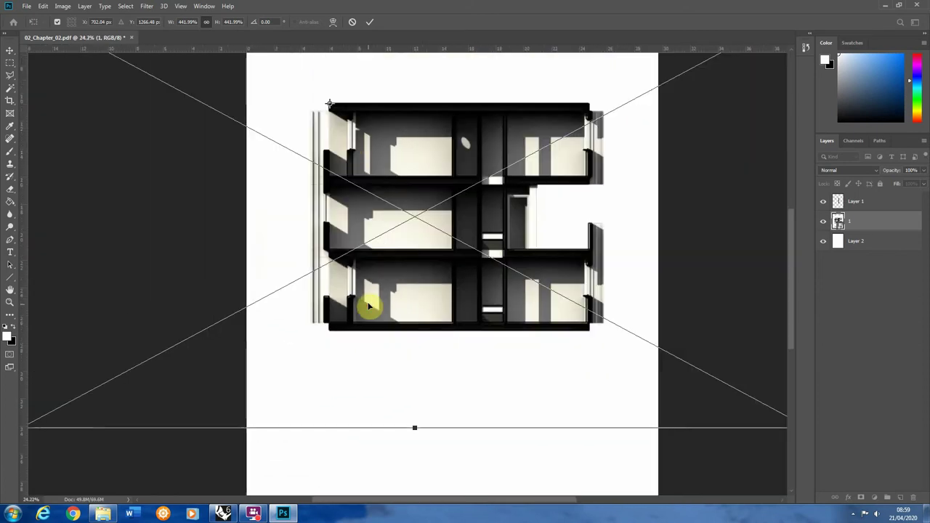
{"action": "left_click", "coordinate": [11, 62]}
Inspect how closely the scaled render lines up with the linework at the slabs, walls, façade edge and door.
{"action": "scroll", "coordinate": [473, 170], "scroll_direction": "up", "scroll_amount": 4, "text": "alt"}
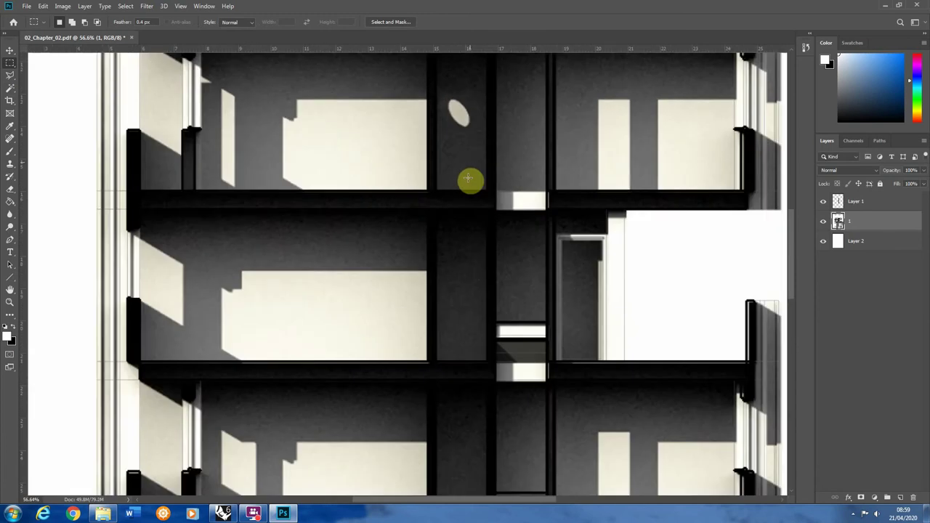
{"action": "scroll", "coordinate": [356, 215], "scroll_direction": "down", "scroll_amount": 3, "text": "alt"}
{"action": "scroll", "coordinate": [372, 203], "scroll_direction": "up", "scroll_amount": 2, "text": "alt"}
{"action": "scroll", "coordinate": [305, 249], "scroll_direction": "down", "scroll_amount": 2, "text": "alt"}
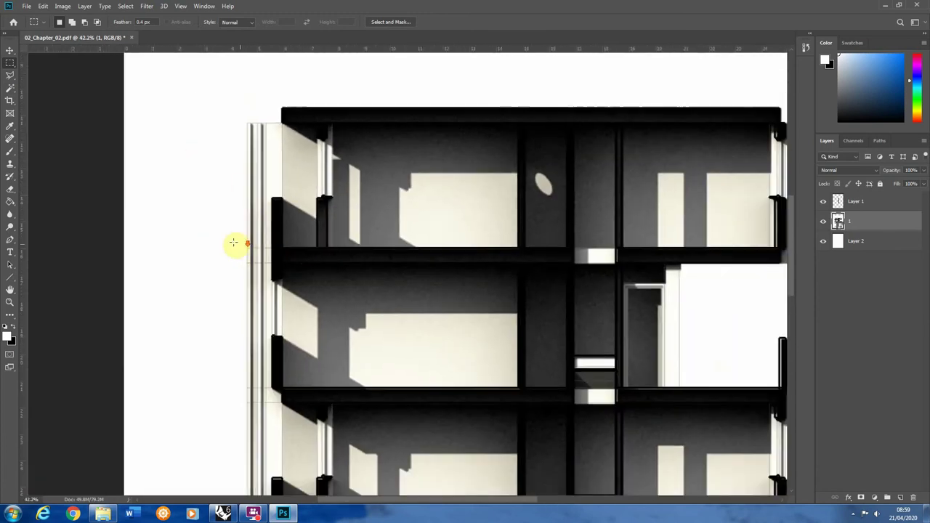
{"action": "scroll", "coordinate": [560, 326], "scroll_direction": "up", "scroll_amount": 3, "text": "alt"}
{"action": "scroll", "coordinate": [596, 156], "scroll_direction": "up", "scroll_amount": 1, "text": "alt"}
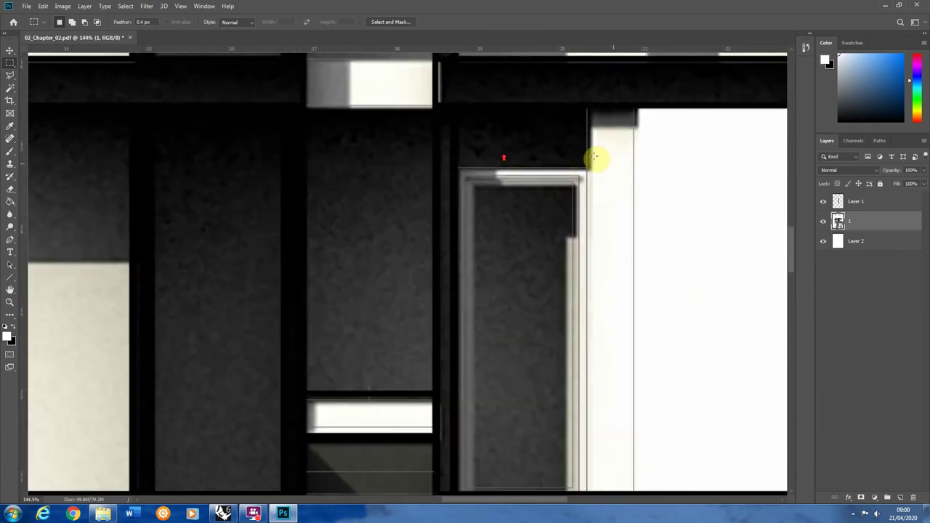
{"action": "scroll", "coordinate": [544, 265], "scroll_direction": "down", "scroll_amount": 3, "text": "alt"}
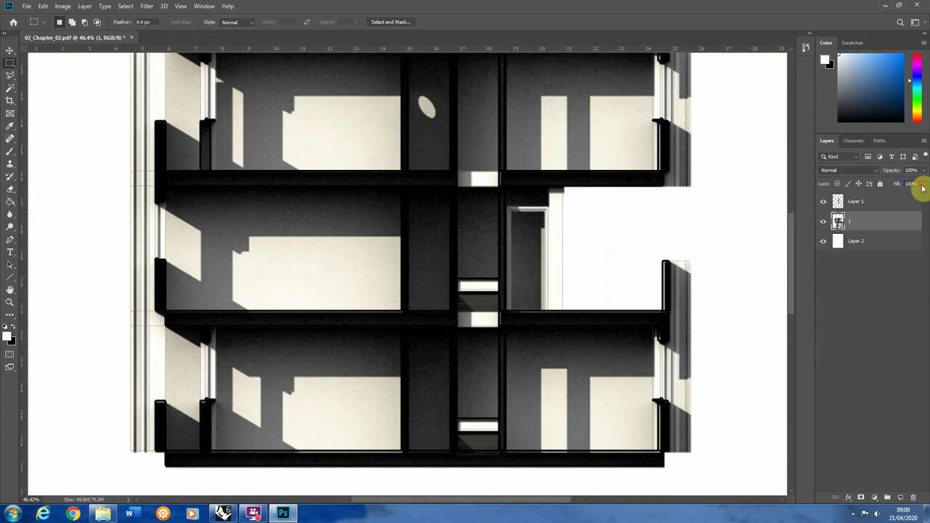
Lower the fill of the render layer named 1 to 49% so the section linework stands out.
{"action": "mouse_move", "coordinate": [923, 186]}
{"action": "left_mouse_down"}
{"action": "mouse_move", "coordinate": [889, 197]}
{"action": "mouse_move", "coordinate": [908, 201]}
{"action": "mouse_move", "coordinate": [900, 196]}
{"action": "left_mouse_up"}
{"action": "scroll", "coordinate": [406, 267], "scroll_direction": "down", "scroll_amount": 2, "text": "alt"}
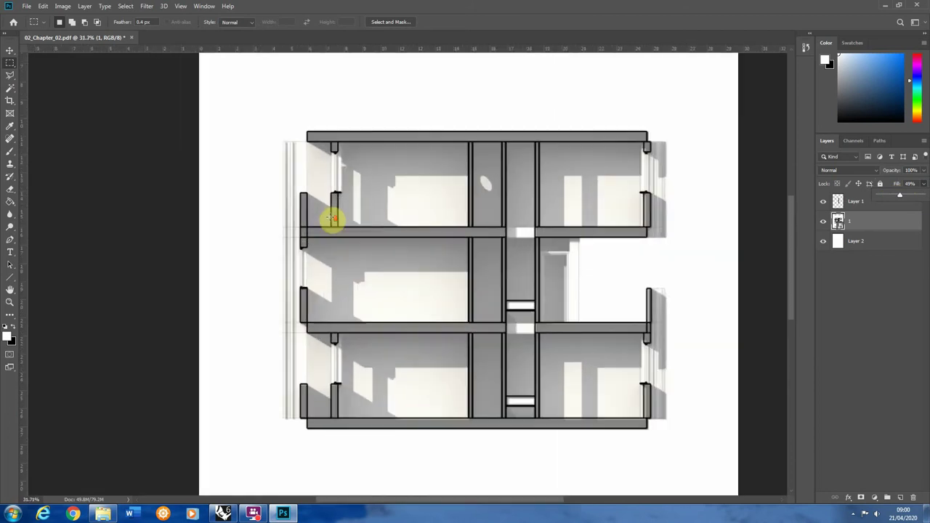
{"action": "scroll", "coordinate": [447, 242], "scroll_direction": "up", "scroll_amount": 2, "text": "alt"}
{"action": "scroll", "coordinate": [436, 262], "scroll_direction": "down", "scroll_amount": 2, "text": "alt"}
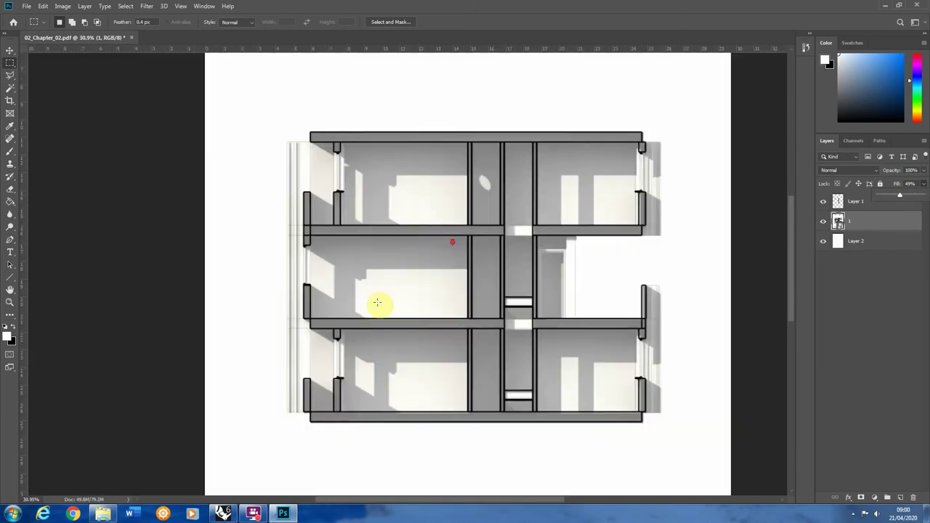
{"action": "scroll", "coordinate": [364, 269], "scroll_direction": "up", "scroll_amount": 1, "text": "alt"}
{"action": "scroll", "coordinate": [387, 246], "scroll_direction": "down", "scroll_amount": 2, "text": "alt"}
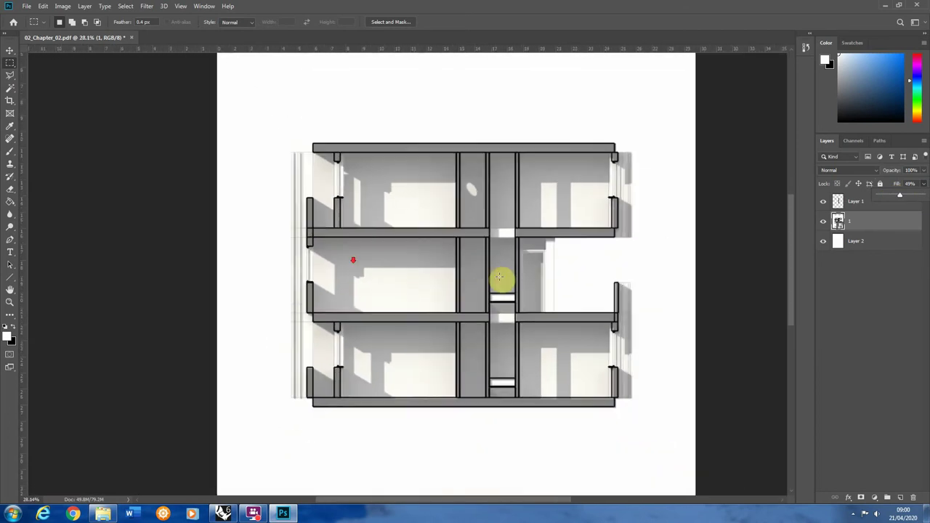
{"action": "scroll", "coordinate": [426, 243], "scroll_direction": "up", "scroll_amount": 1, "text": "alt"}
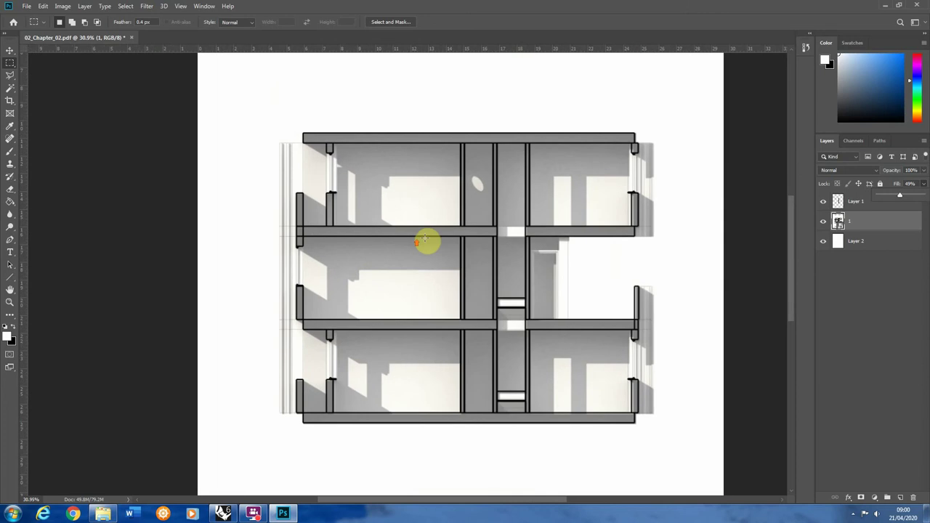
Switch to Rhino and examine the section drawing on the Page 3 layout against the Photoshop composite.
{"action": "left_click", "coordinate": [223, 514]}
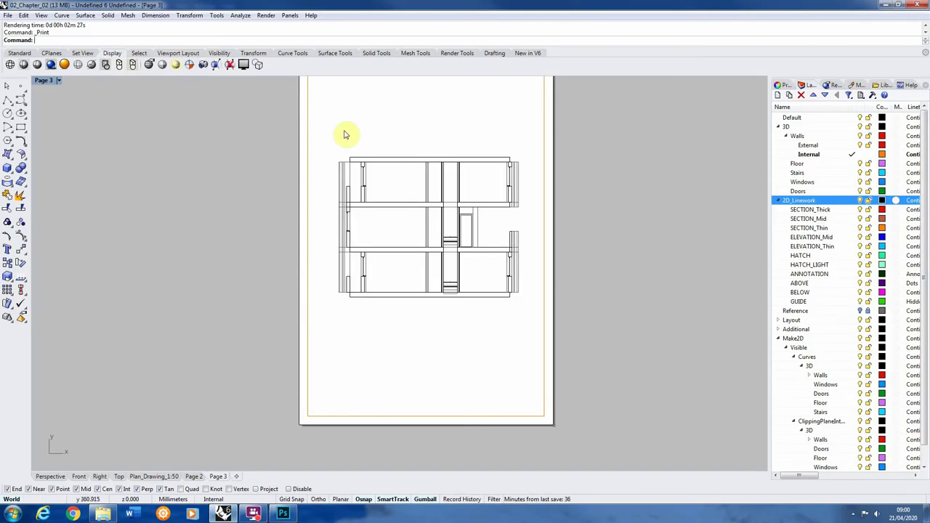
{"action": "scroll", "coordinate": [422, 420], "scroll_direction": "down", "scroll_amount": 1}
{"action": "scroll", "coordinate": [403, 243], "scroll_direction": "up", "scroll_amount": 1}
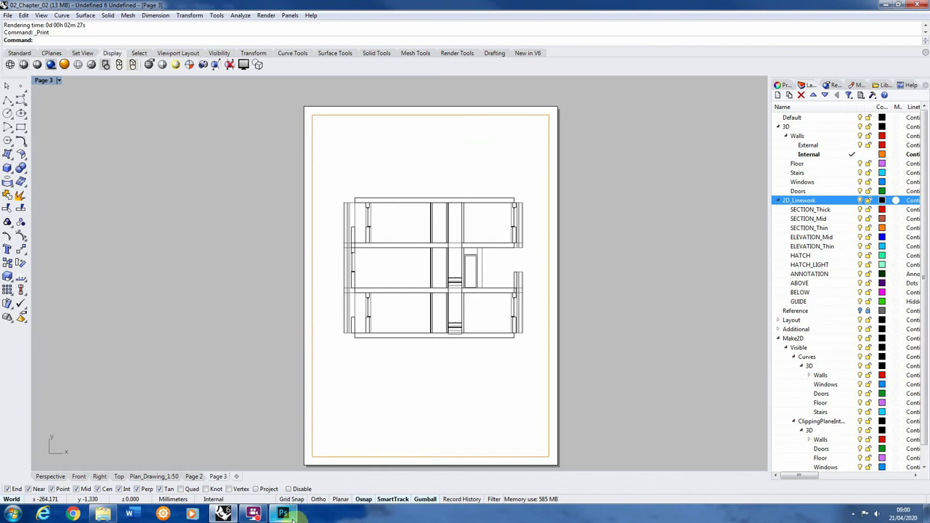
{"action": "left_click", "coordinate": [233, 513]}
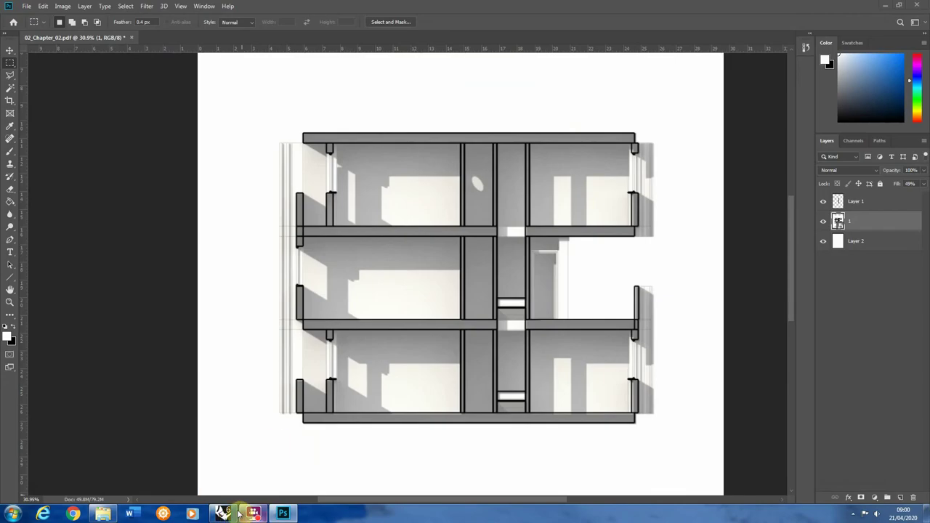
{"action": "left_click", "coordinate": [226, 514]}
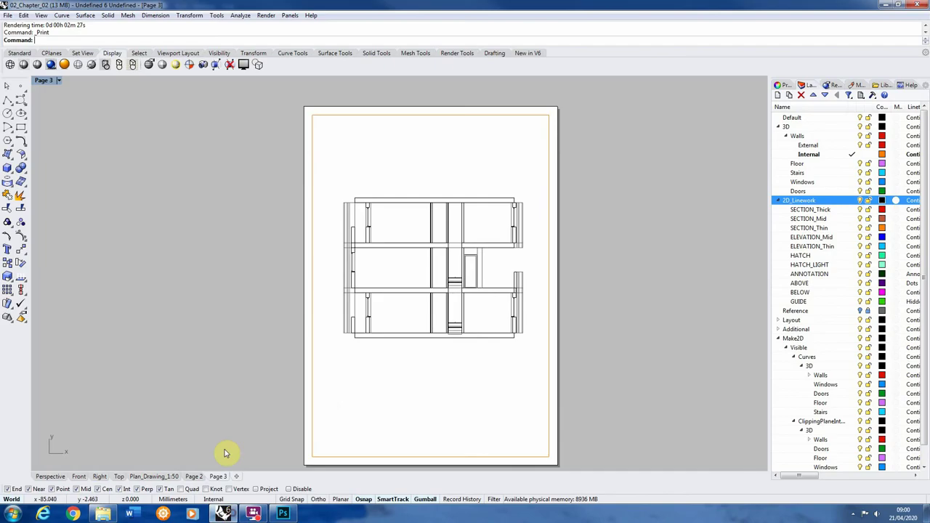
Examine the coloured section linework in the Top view, and return to the Page 3 layout.
{"action": "left_click", "coordinate": [118, 476]}
{"action": "scroll", "coordinate": [608, 315], "scroll_direction": "up", "scroll_amount": 3}
{"action": "scroll", "coordinate": [319, 188], "scroll_direction": "up", "scroll_amount": 2}
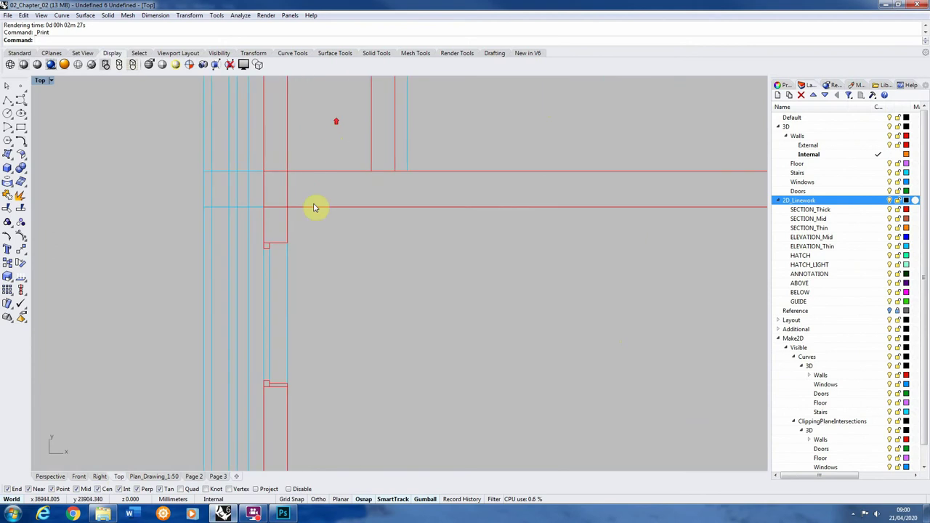
{"action": "scroll", "coordinate": [225, 171], "scroll_direction": "down", "scroll_amount": 5}
{"action": "scroll", "coordinate": [429, 134], "scroll_direction": "up", "scroll_amount": 1}
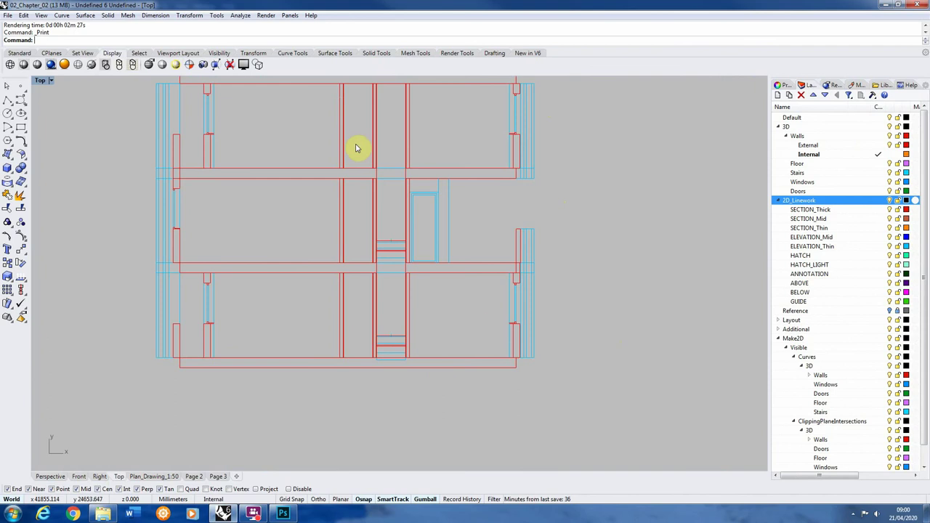
{"action": "left_click", "coordinate": [217, 476]}
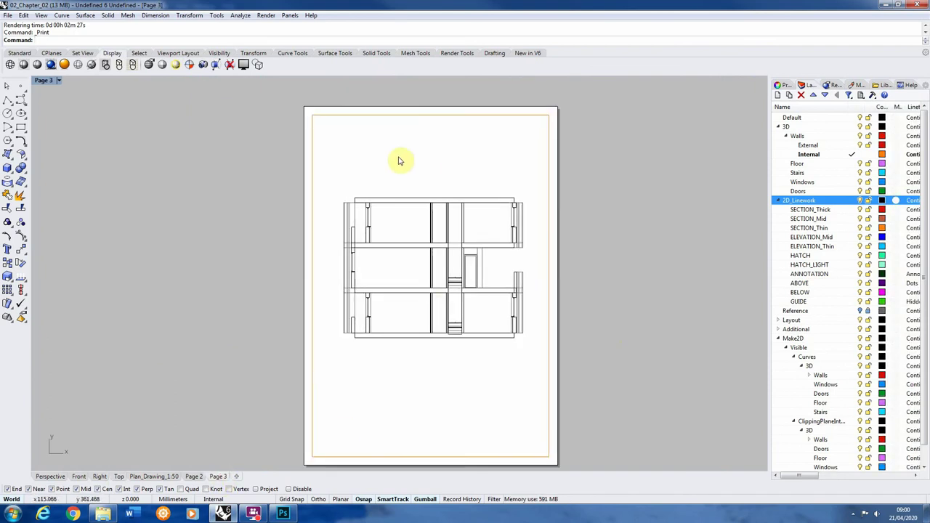
Switch back to Photoshop and review the linework combined with the faded render across the whole section.
{"action": "left_click", "coordinate": [282, 513]}
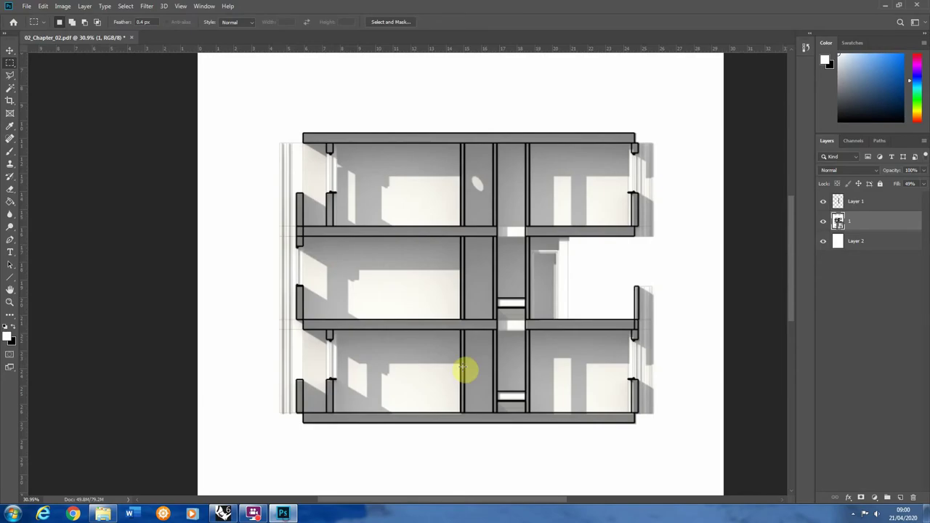
{"action": "scroll", "coordinate": [421, 276], "scroll_direction": "down", "scroll_amount": 2, "text": "alt"}
{"action": "scroll", "coordinate": [357, 265], "scroll_direction": "up", "scroll_amount": 4, "text": "alt"}
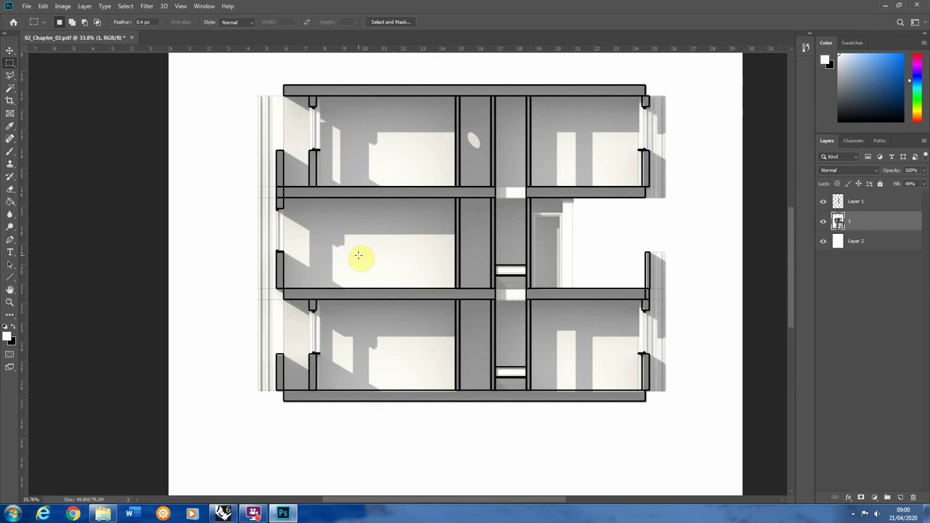
{"action": "scroll", "coordinate": [404, 245], "scroll_direction": "down", "scroll_amount": 4, "text": "alt"}
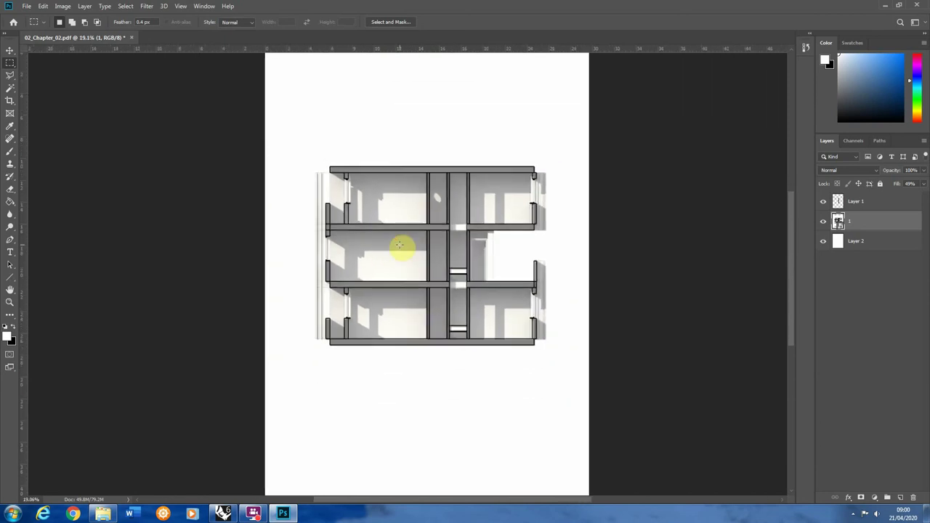
{"action": "scroll", "coordinate": [399, 244], "scroll_direction": "up", "scroll_amount": 3, "text": "alt"}
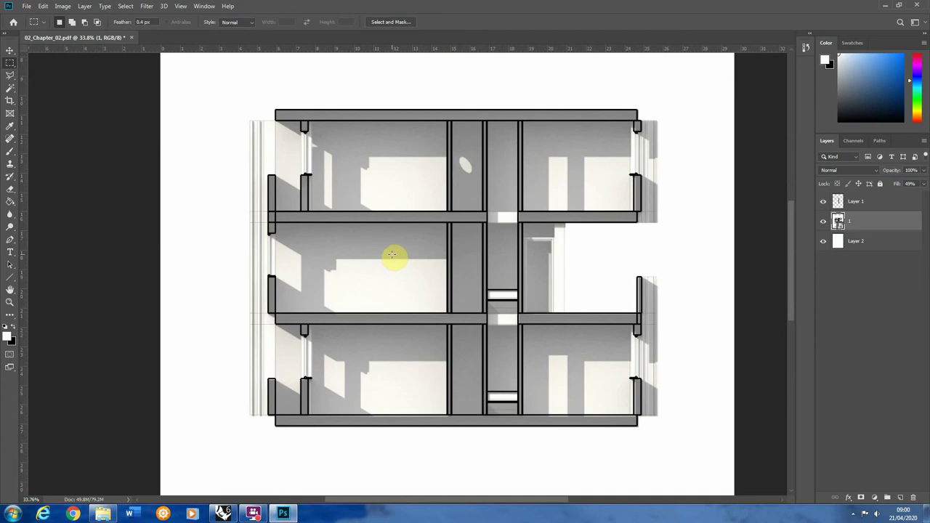
{"action": "scroll", "coordinate": [391, 255], "scroll_direction": "down", "scroll_amount": 1, "text": "alt"}
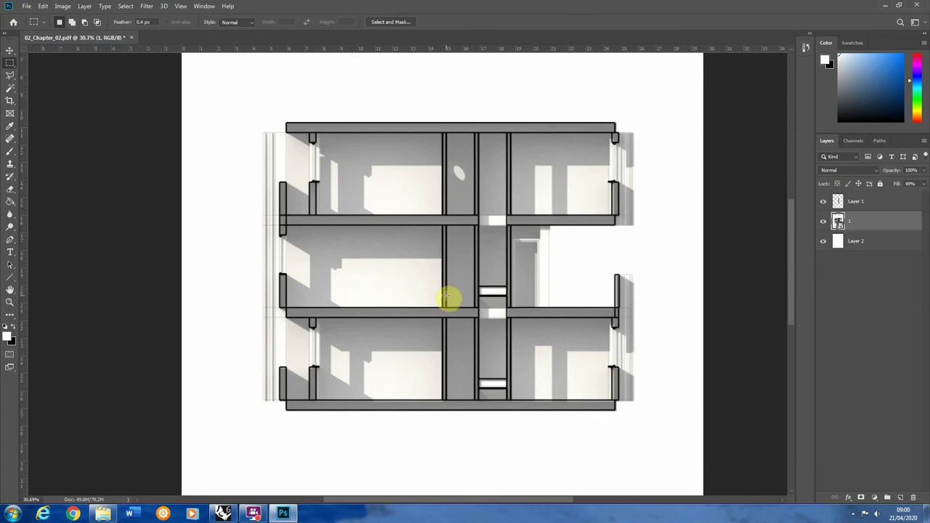
{"action": "scroll", "coordinate": [517, 292], "scroll_direction": "down", "scroll_amount": 1, "text": "alt"}
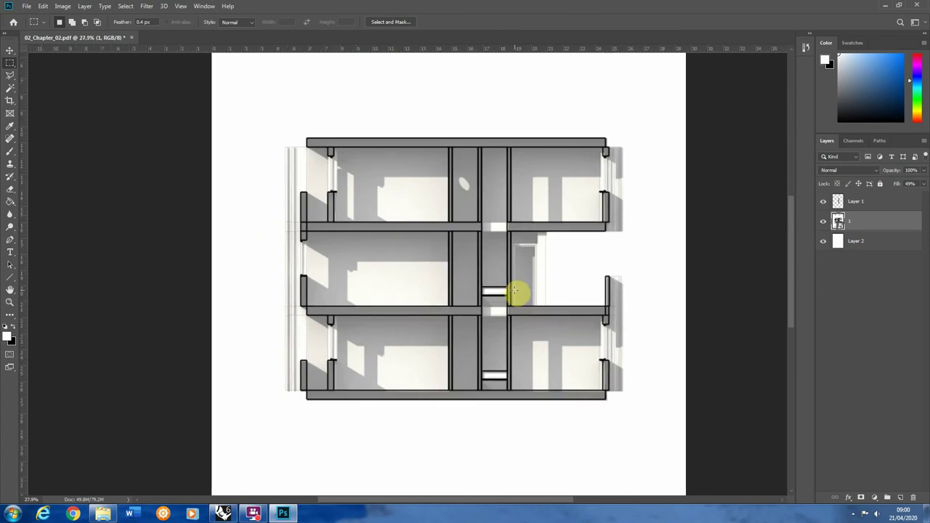